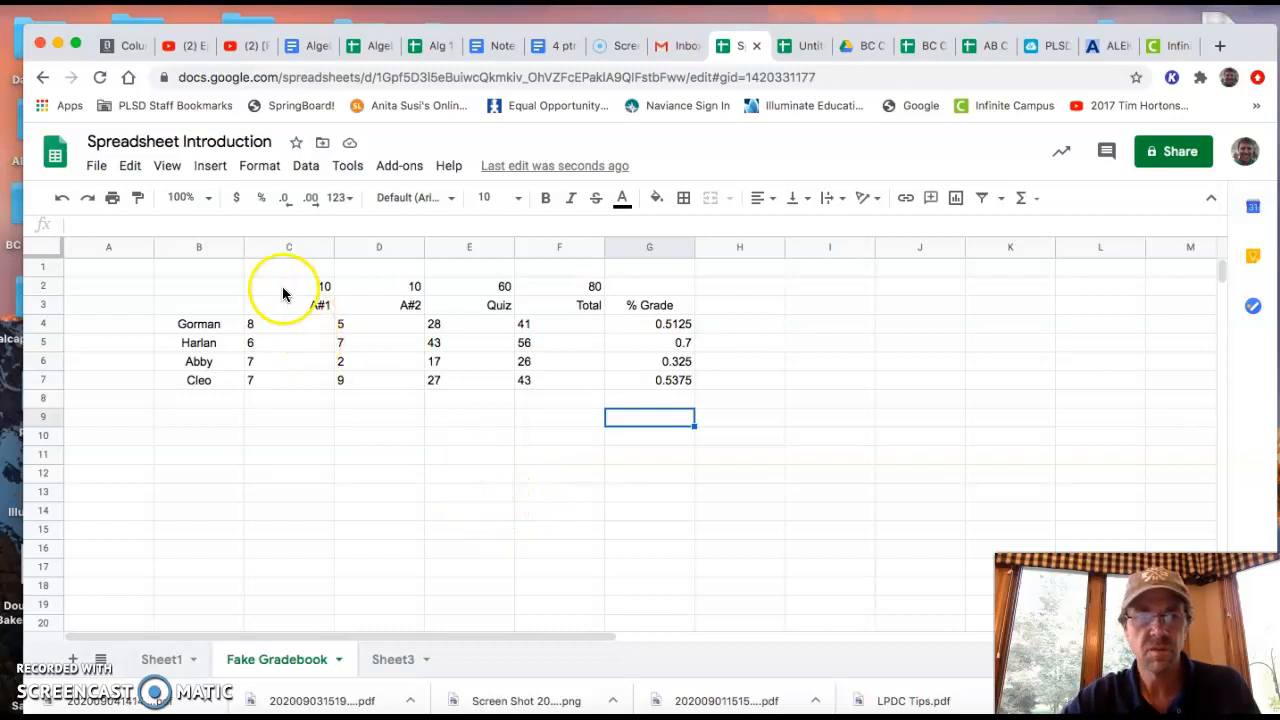
- Center-align the scores, headers and grades in the range C2:G7
{"action": "left_click_drag", "start_coordinate": [268, 289], "coordinate": [635, 383]}
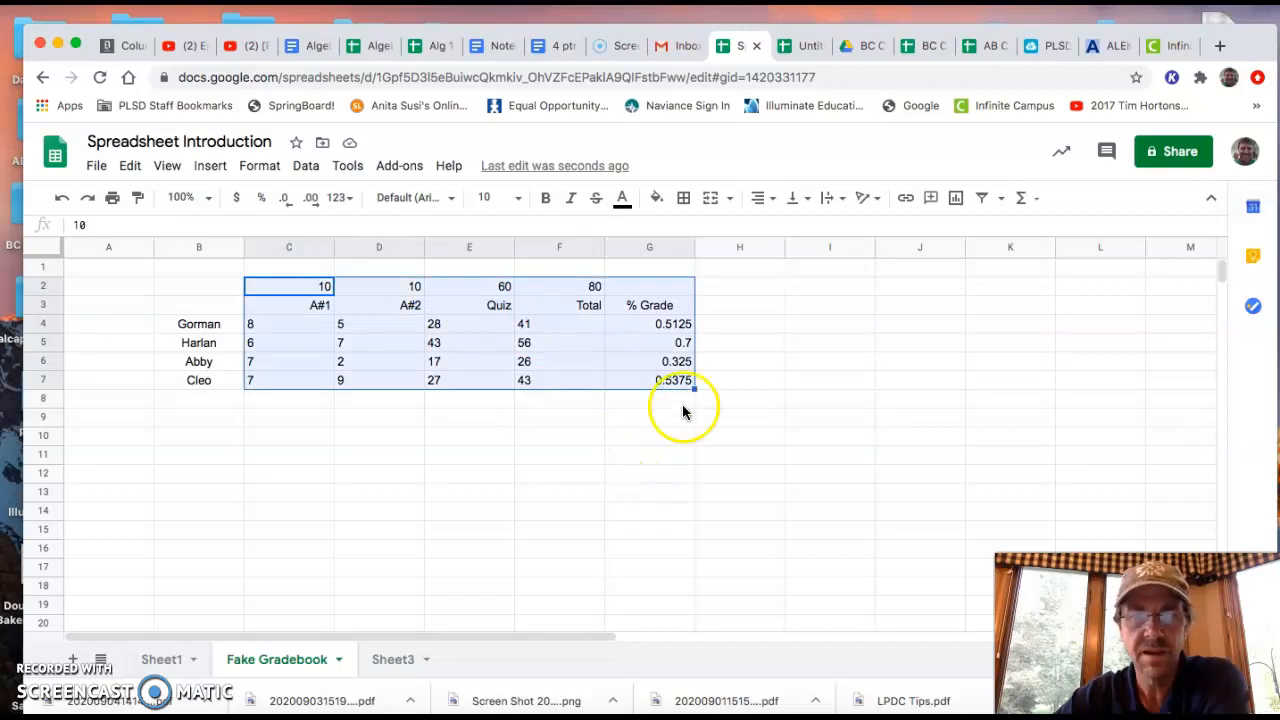
{"action": "left_click", "coordinate": [765, 203]}
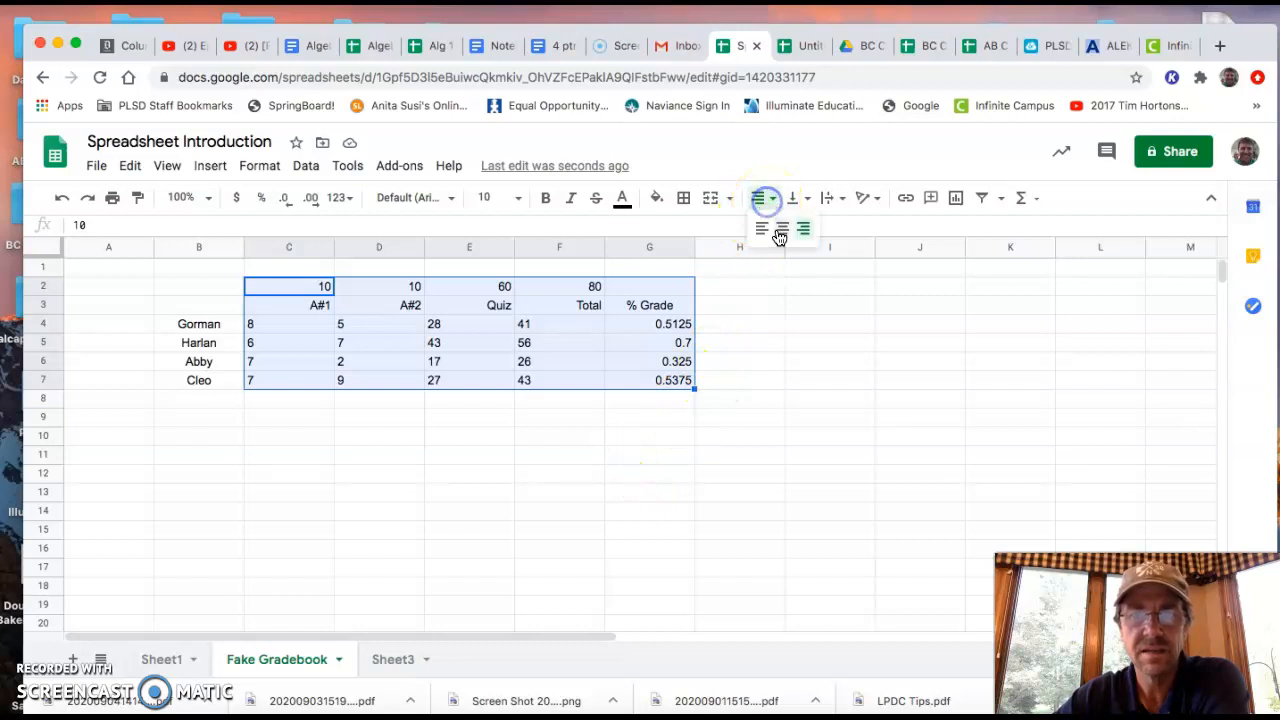
{"action": "left_click", "coordinate": [783, 227]}
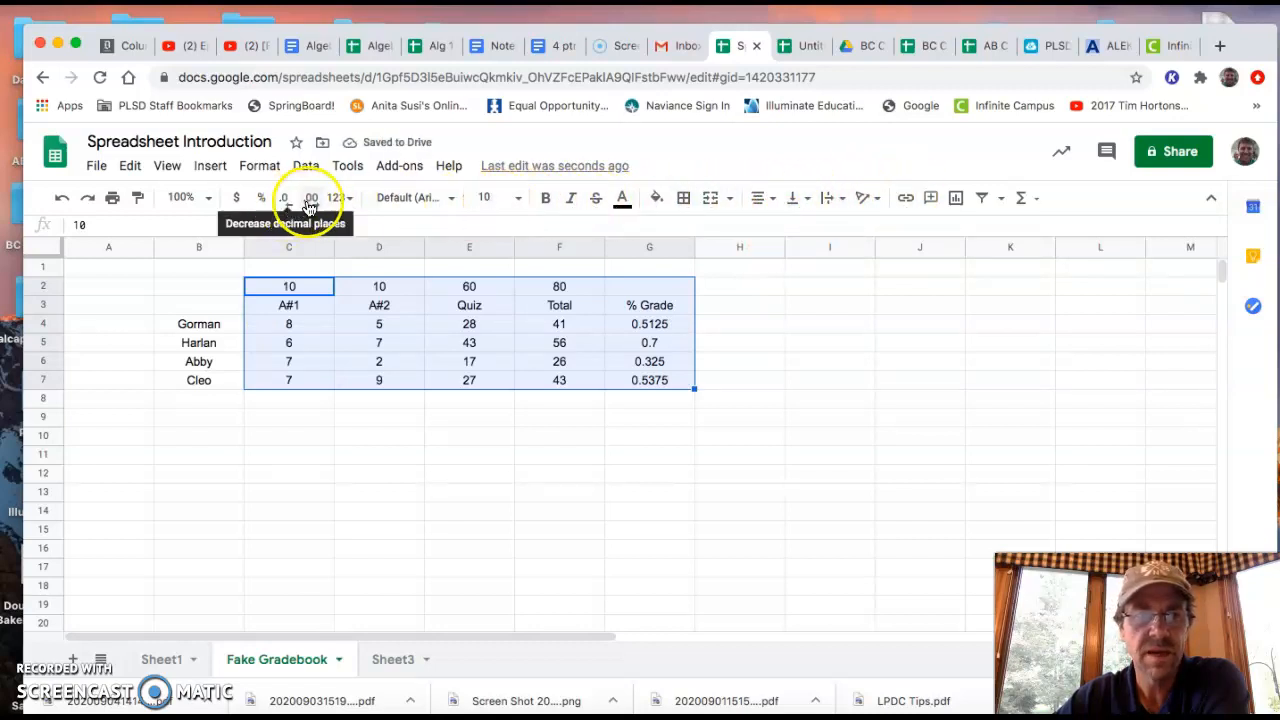
- Try bold text and a light yellow fill on the gradebook range C2:G7
{"action": "left_click", "coordinate": [547, 204]}
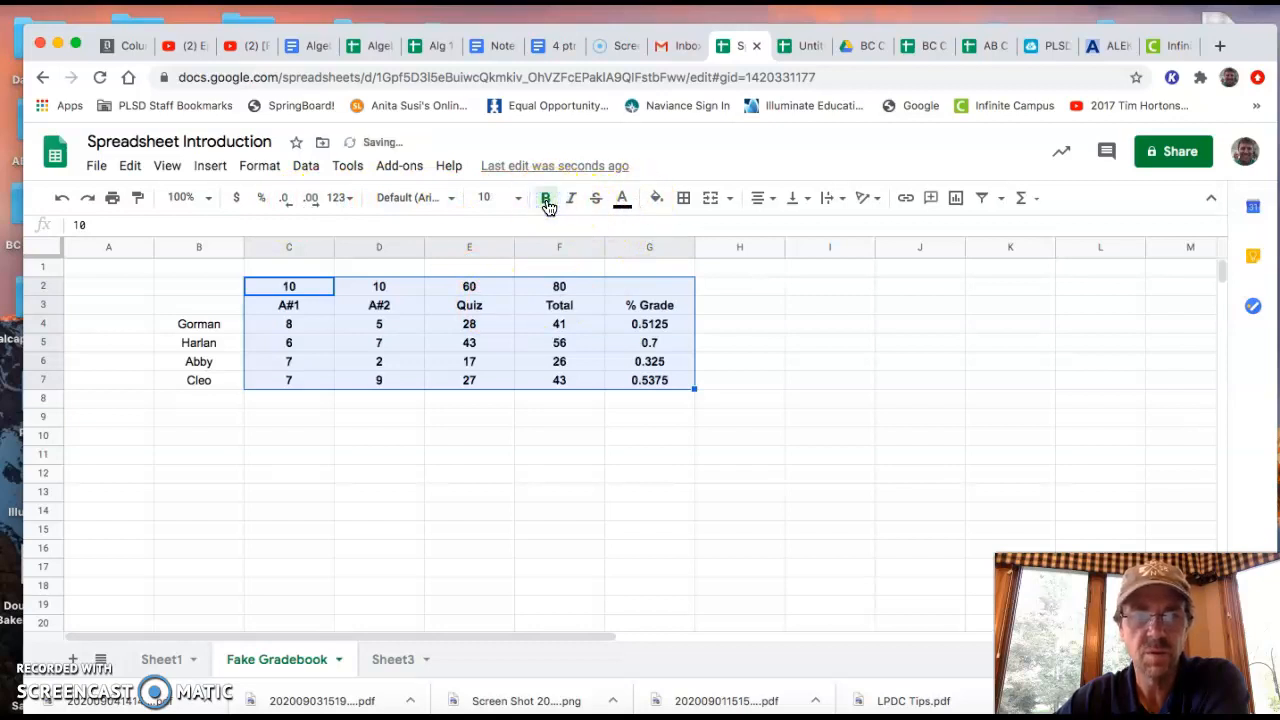
{"action": "left_click", "coordinate": [657, 197]}
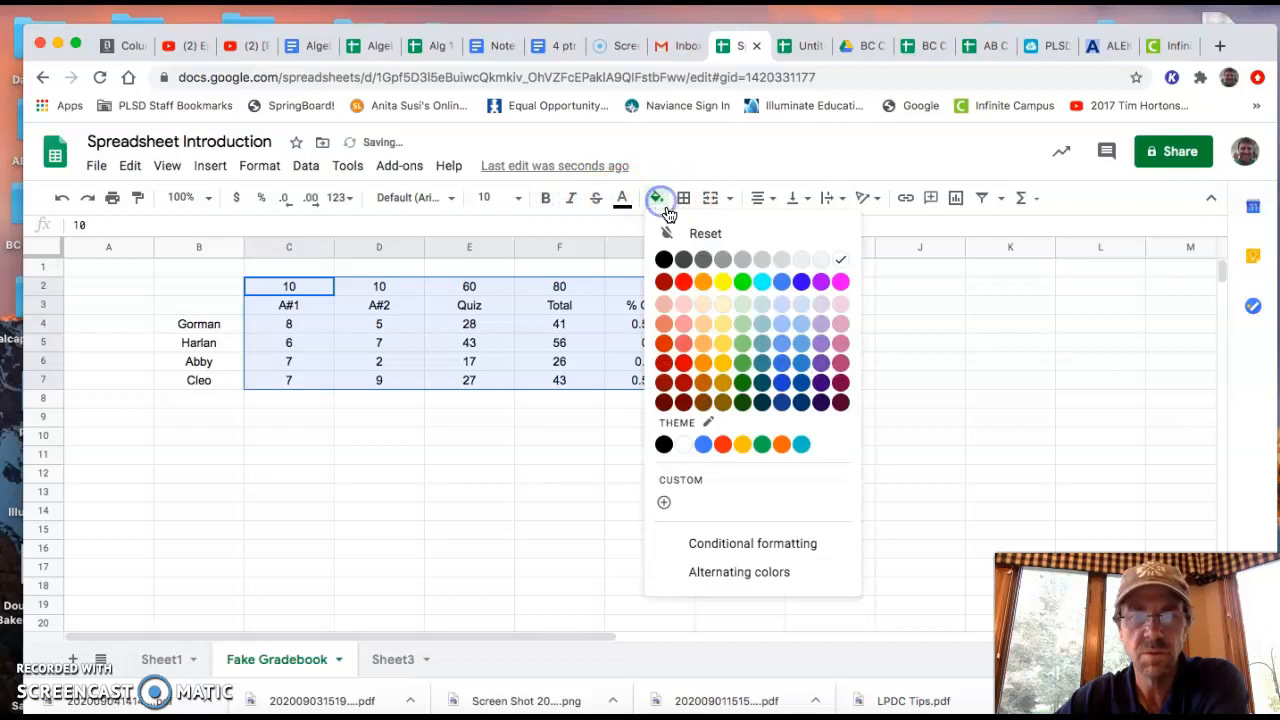
{"action": "left_click", "coordinate": [722, 304]}
{"action": "left_click", "coordinate": [584, 440]}
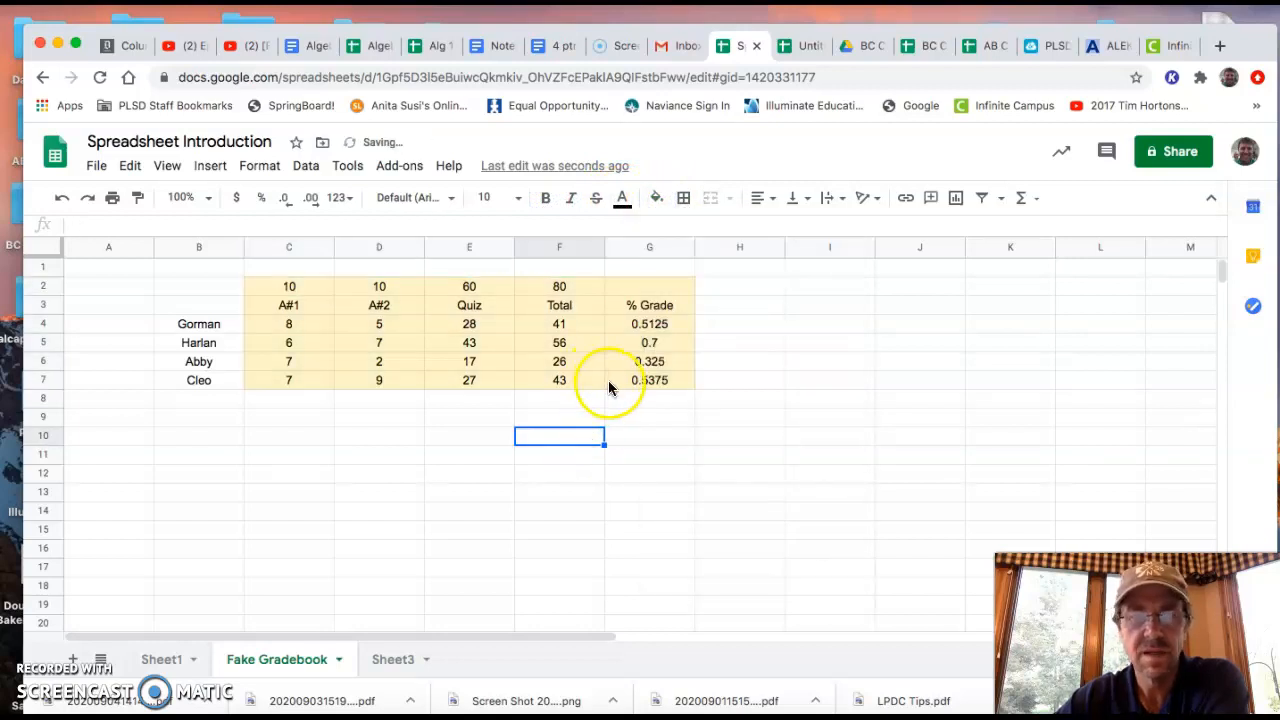
- Set the fill color of the gradebook range C2:G7 back to white
{"action": "left_click", "coordinate": [658, 199]}
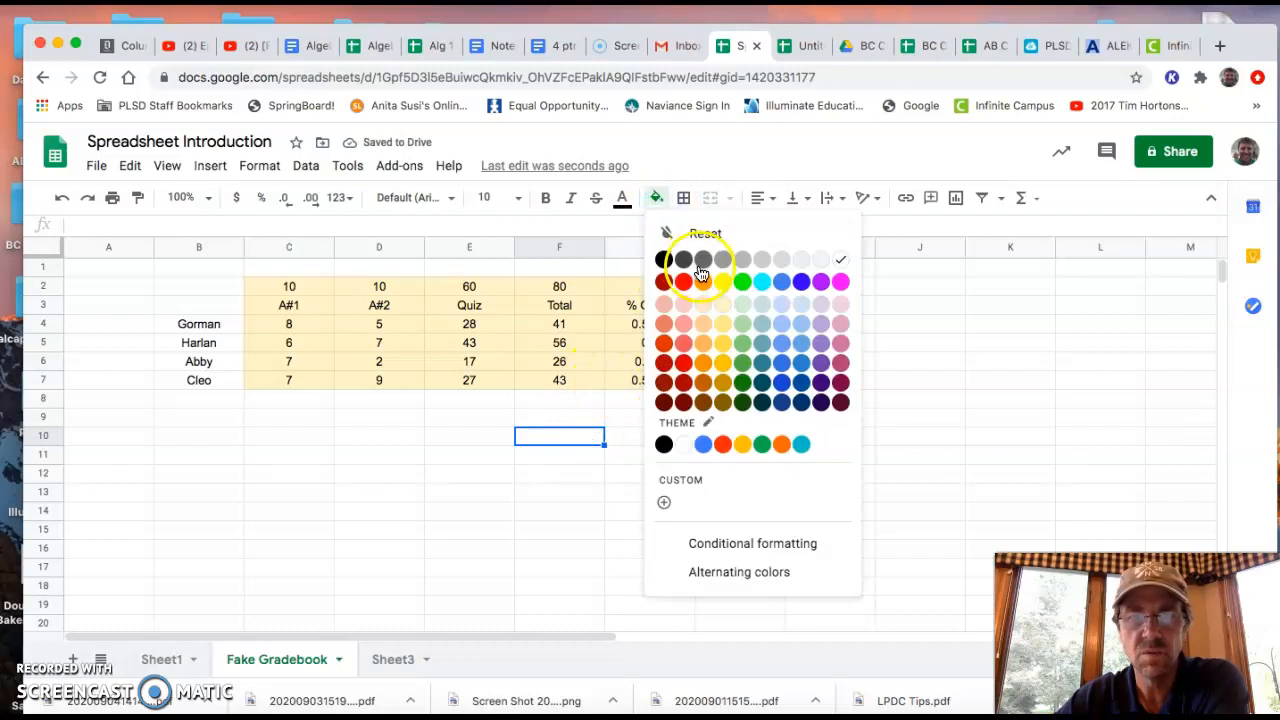
{"action": "left_click", "coordinate": [841, 262]}
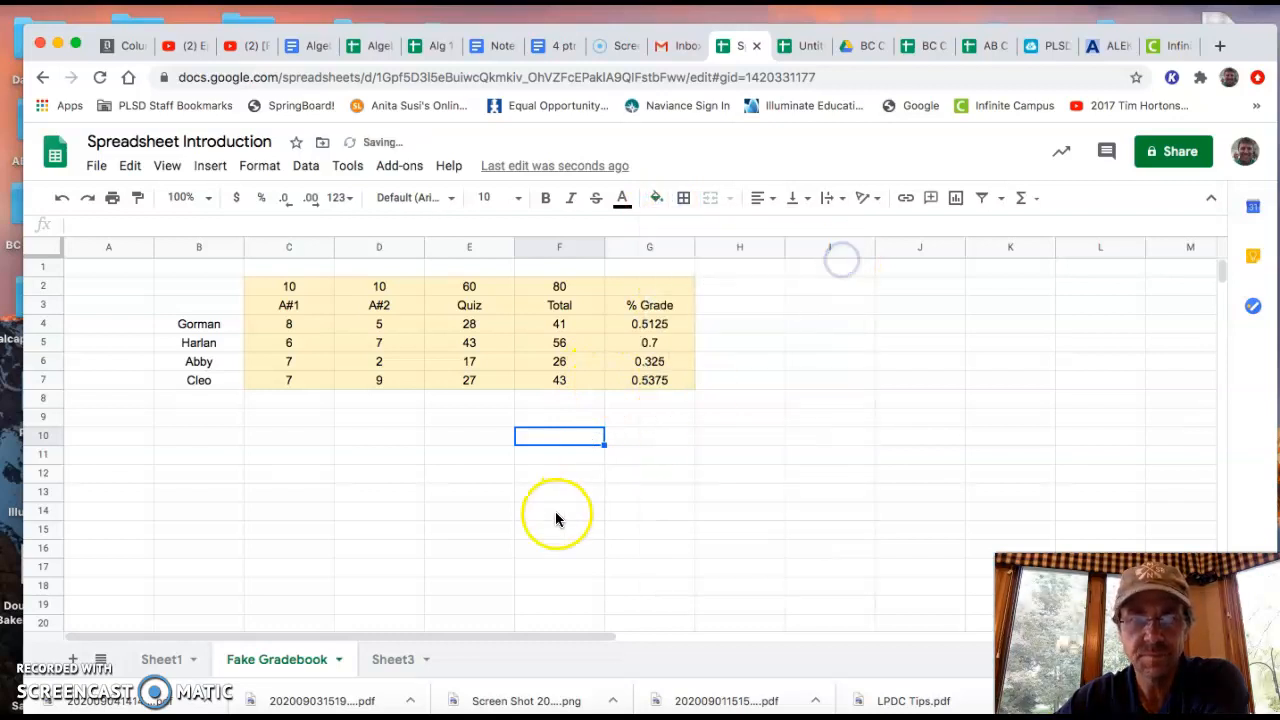
{"action": "left_click_drag", "start_coordinate": [288, 288], "coordinate": [648, 378]}
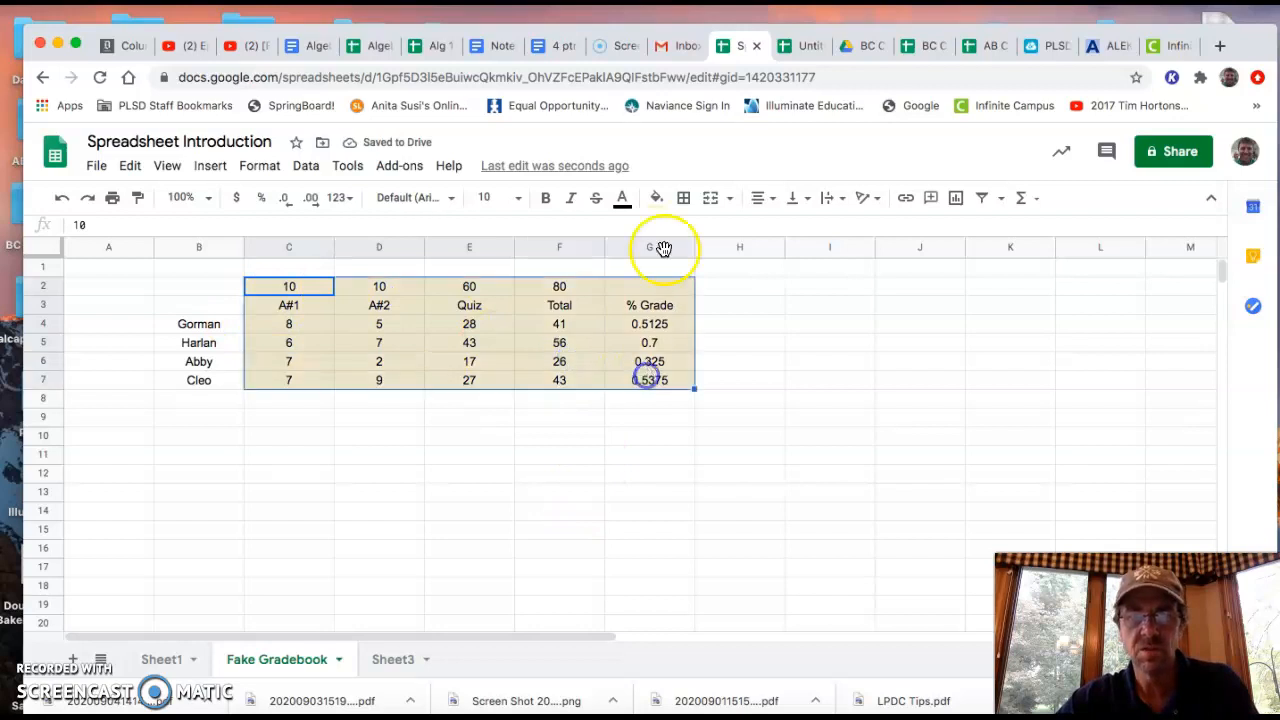
{"action": "left_click", "coordinate": [656, 197]}
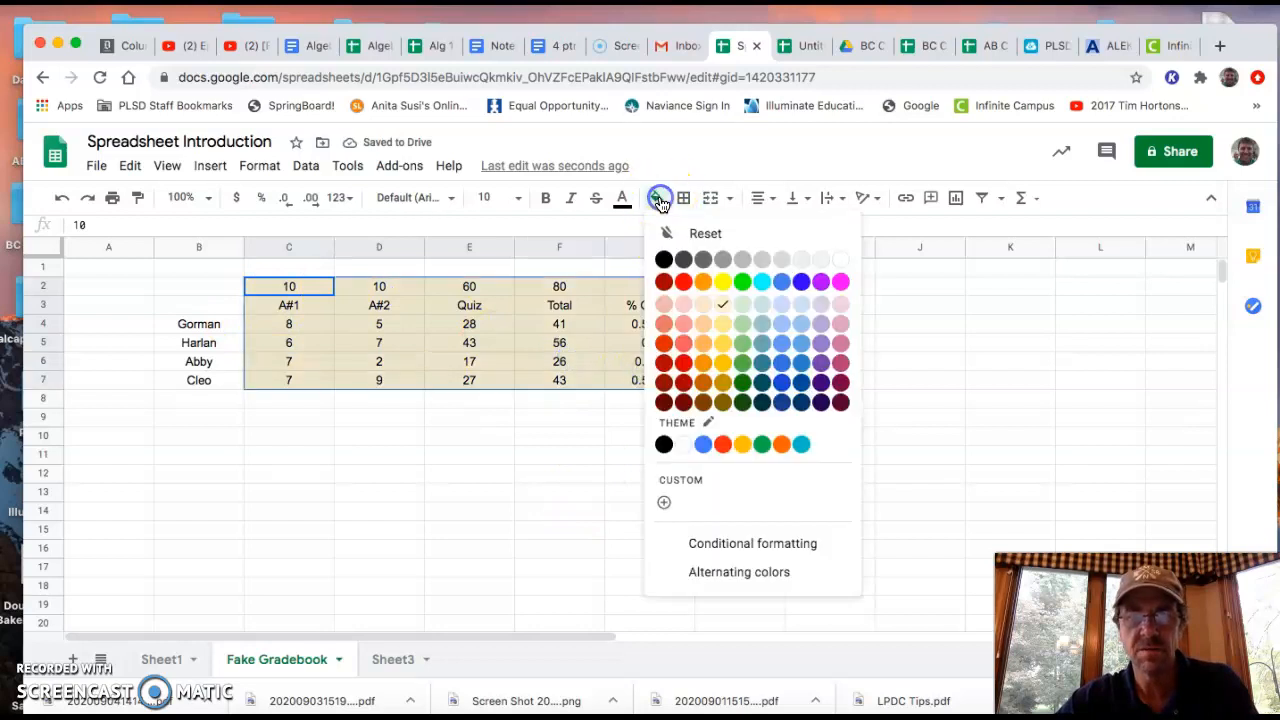
{"action": "left_click", "coordinate": [684, 452]}
{"action": "left_click", "coordinate": [469, 510]}
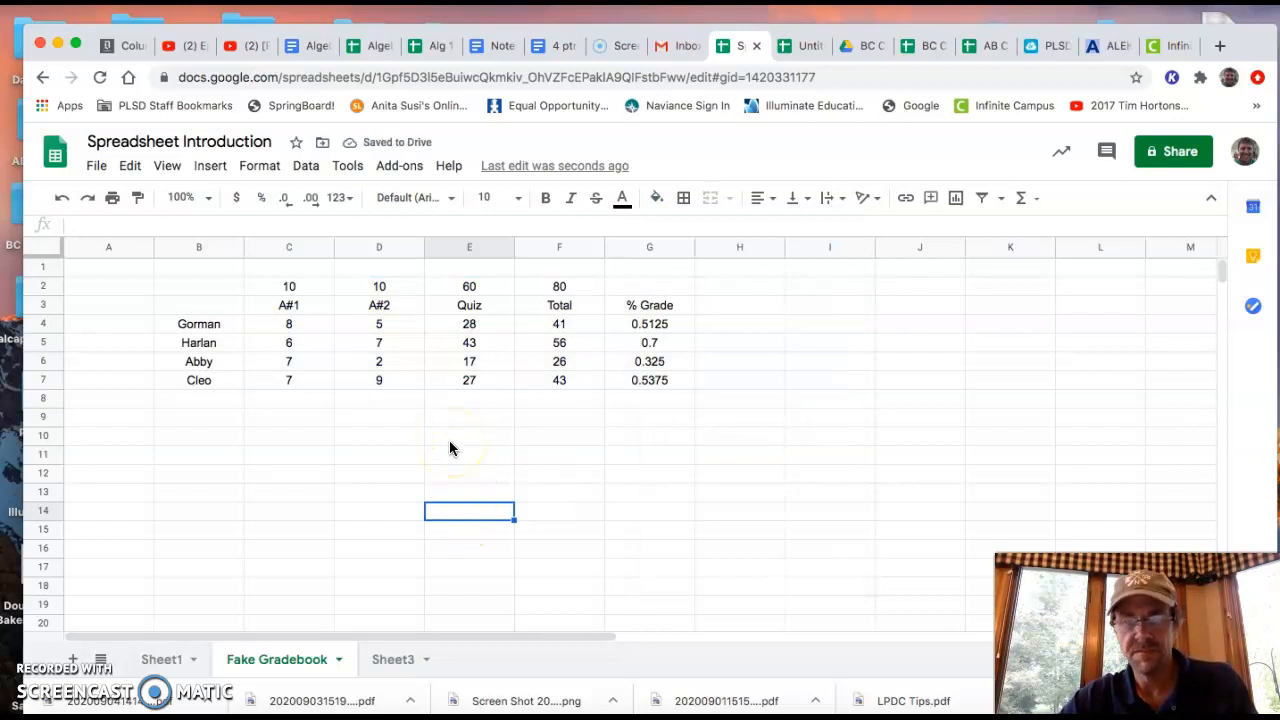
- Format the % Grade values in G4:G7 as percentages and try decreasing and increasing their decimal places
{"action": "left_click", "coordinate": [645, 327]}
{"action": "left_click_drag", "start_coordinate": [645, 327], "coordinate": [651, 380]}
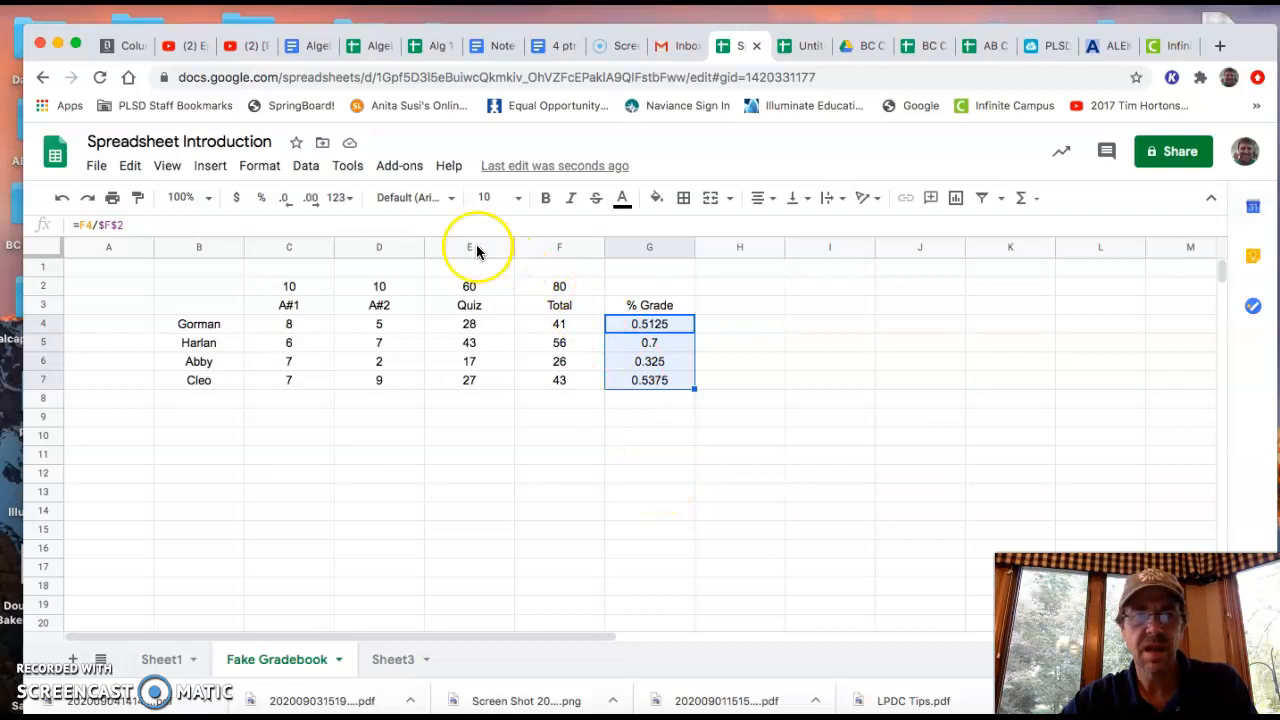
{"action": "left_click", "coordinate": [261, 199]}
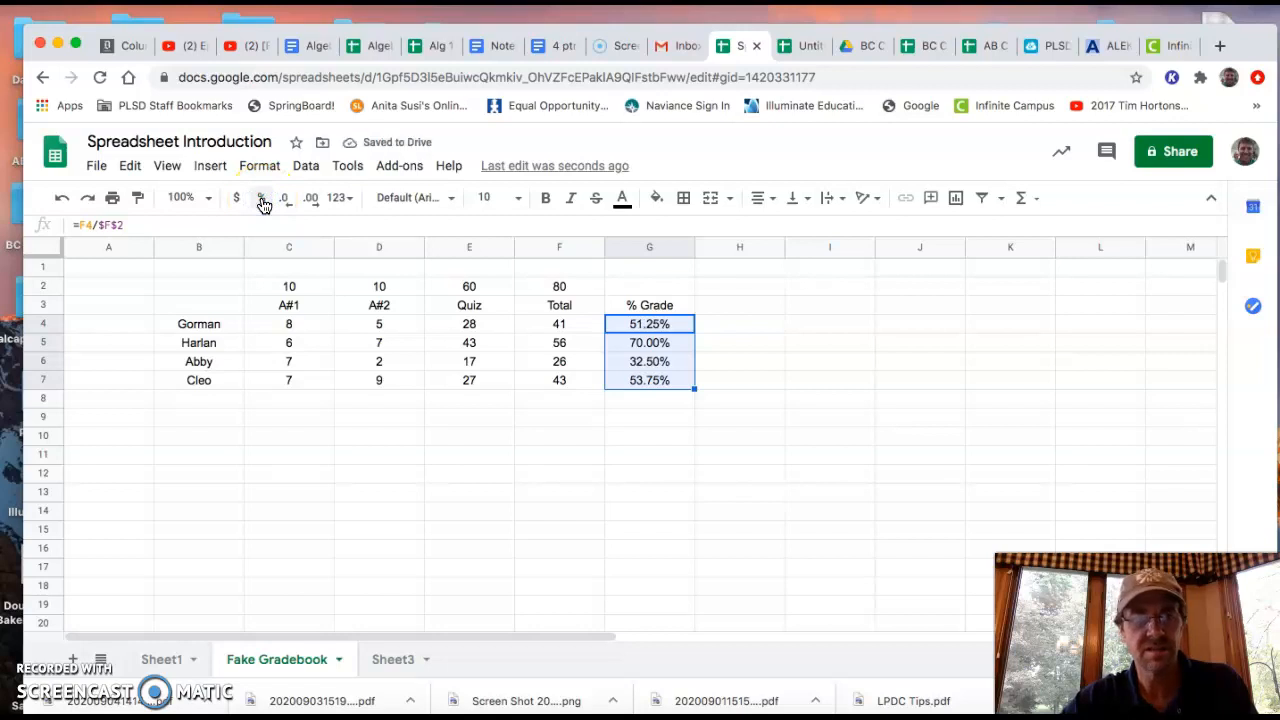
{"action": "left_click", "coordinate": [285, 198]}
{"action": "left_click", "coordinate": [313, 198]}
{"action": "left_click", "coordinate": [110, 203]}
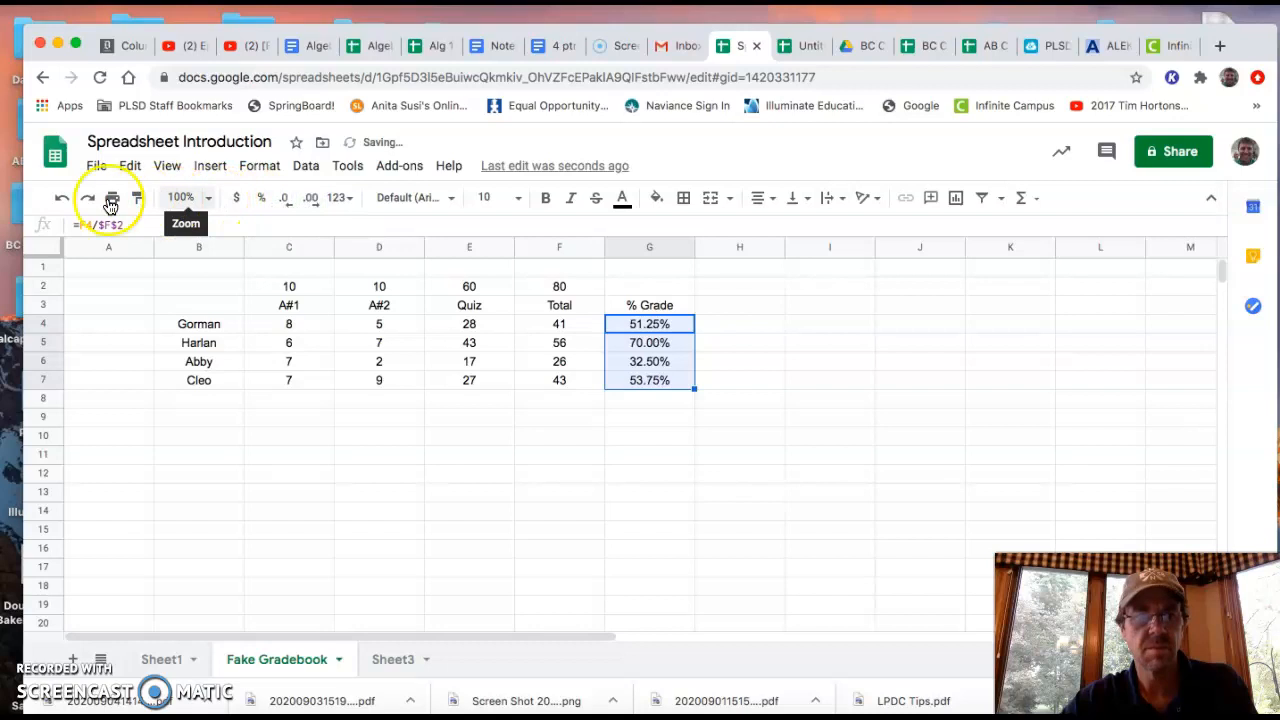
- Undo the decimal place changes and the percent formatting on G4:G7
{"action": "left_click", "coordinate": [62, 200]}
{"action": "left_click", "coordinate": [62, 200]}
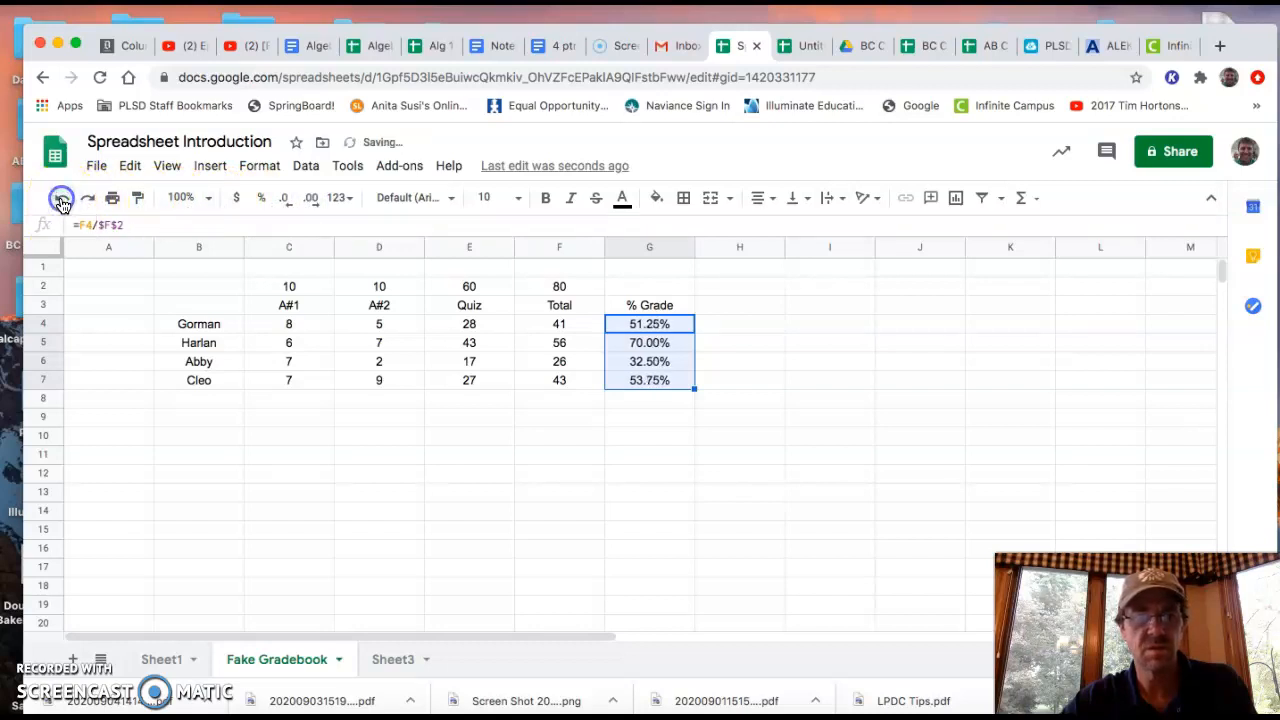
{"action": "left_click", "coordinate": [62, 200]}
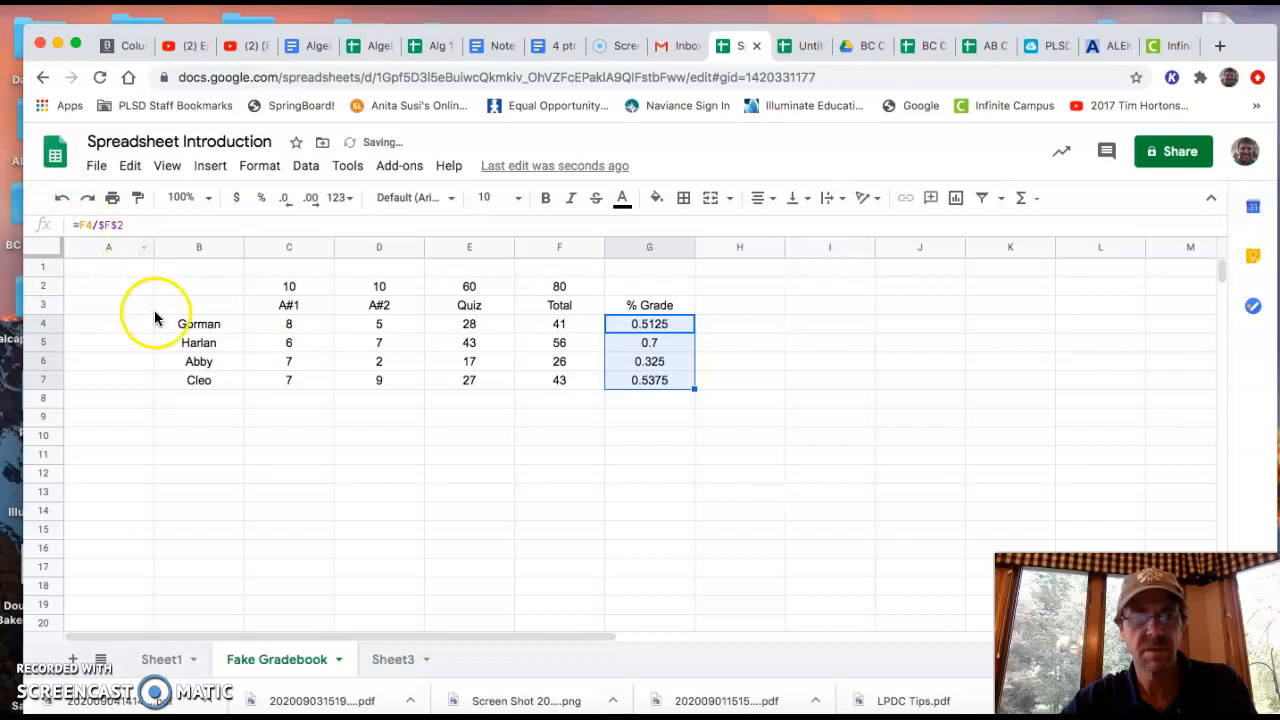
{"action": "left_click", "coordinate": [306, 509]}
- Apply the Accounting number format to the % Grade values in G4:G7
{"action": "left_click_drag", "start_coordinate": [620, 323], "coordinate": [629, 385]}
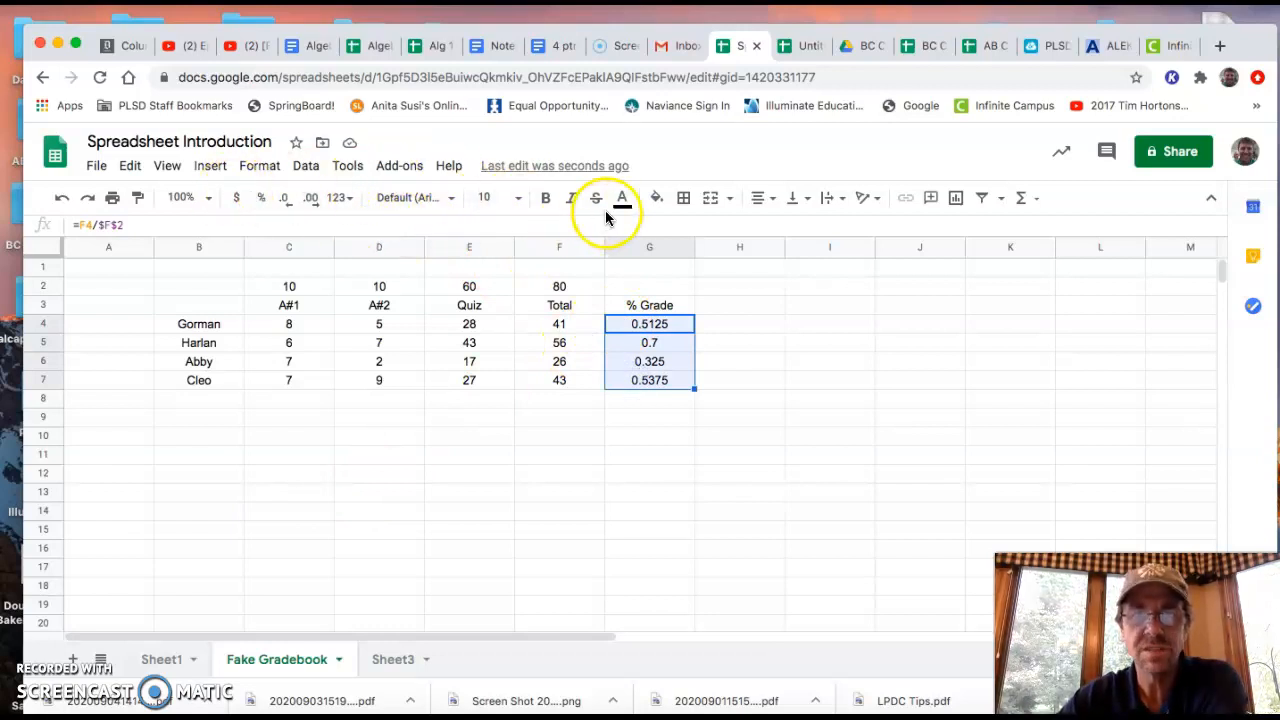
{"action": "left_click", "coordinate": [599, 481]}
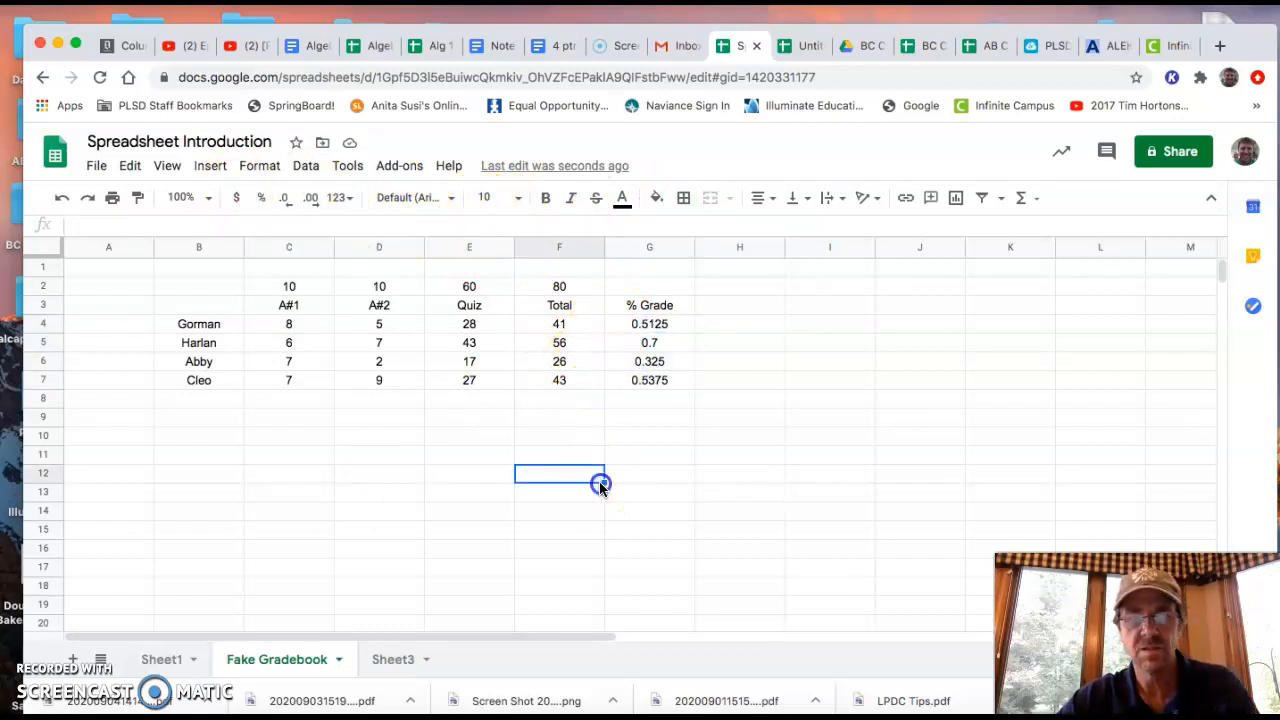
{"action": "left_click_drag", "start_coordinate": [646, 322], "coordinate": [650, 383]}
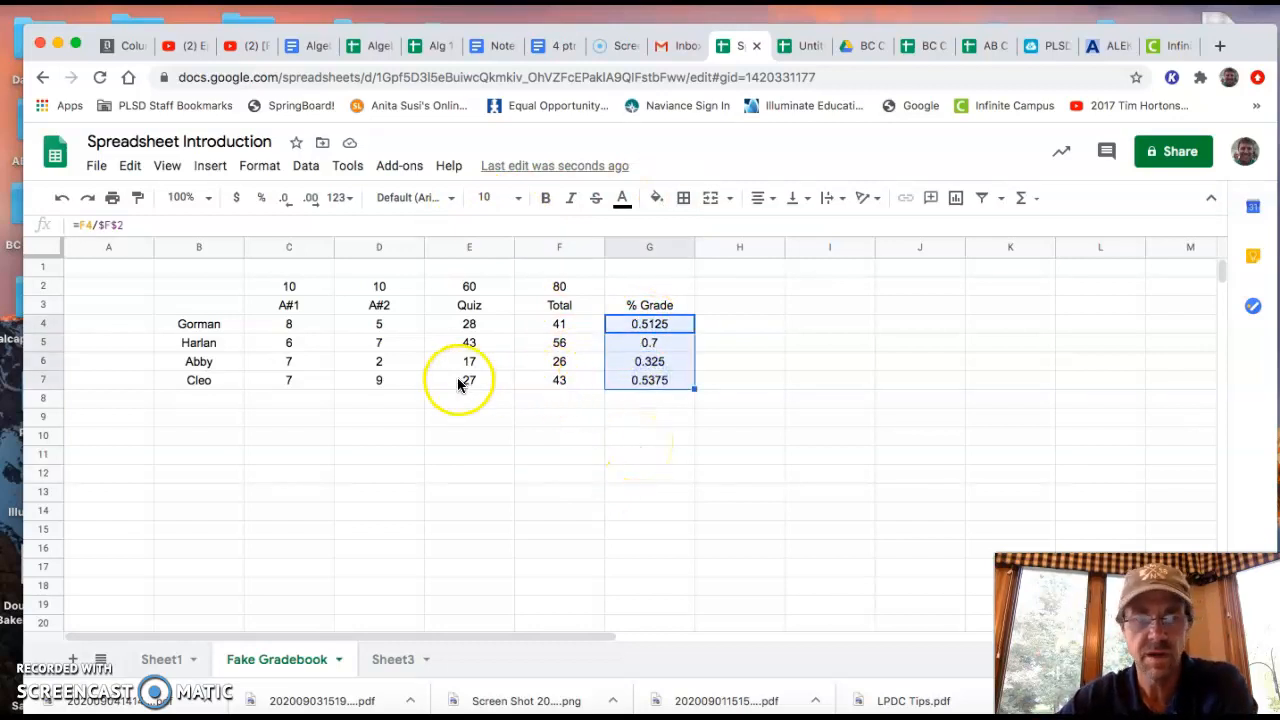
{"action": "left_click", "coordinate": [257, 171]}
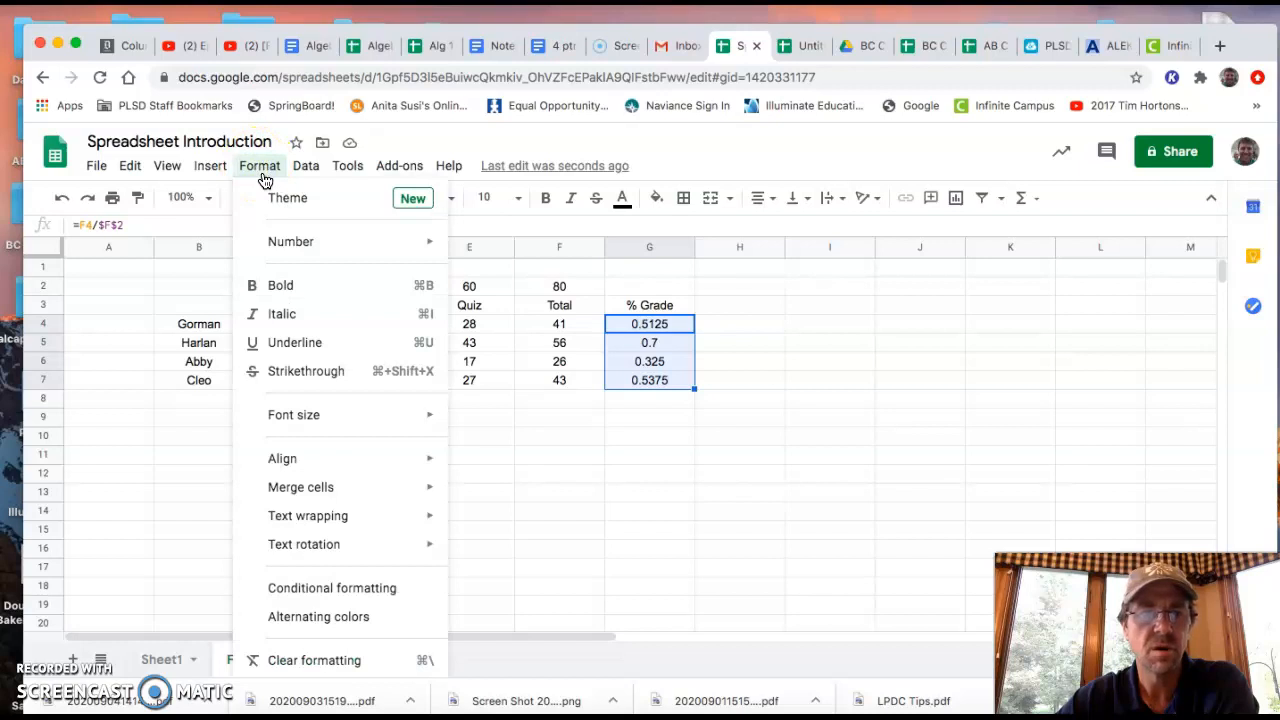
{"action": "left_click", "coordinate": [295, 240]}
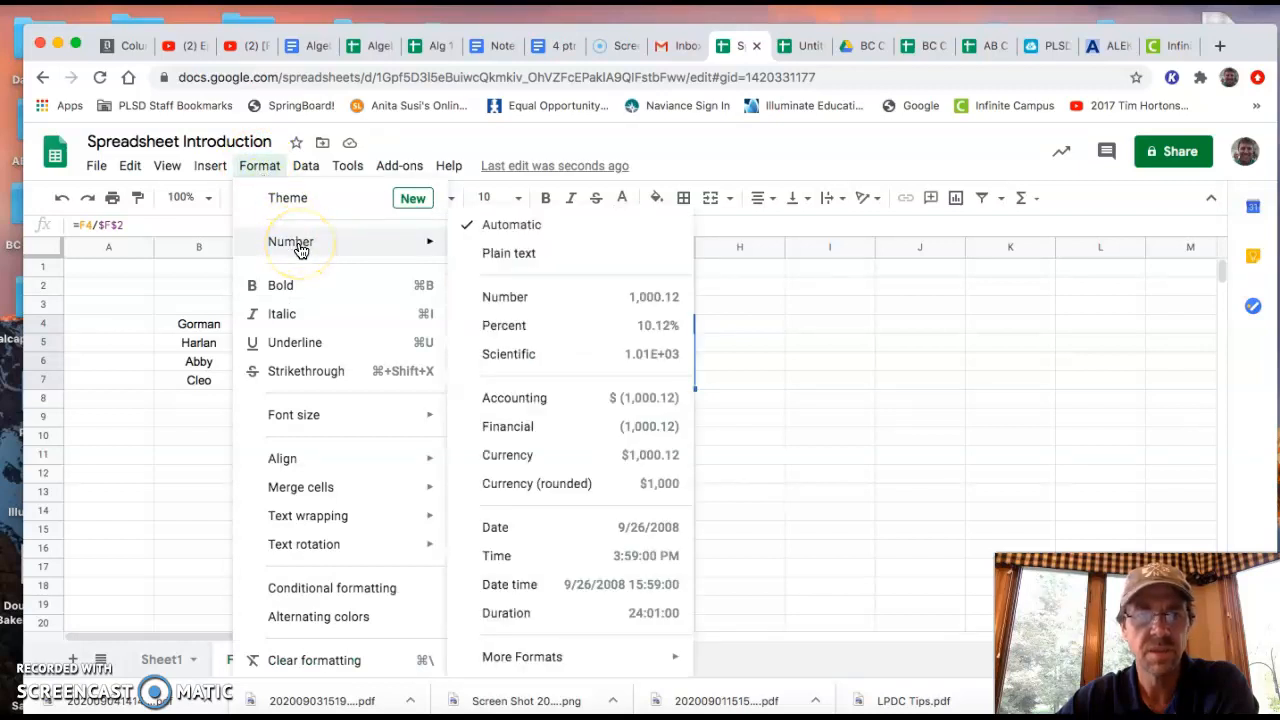
{"action": "left_click", "coordinate": [385, 249]}
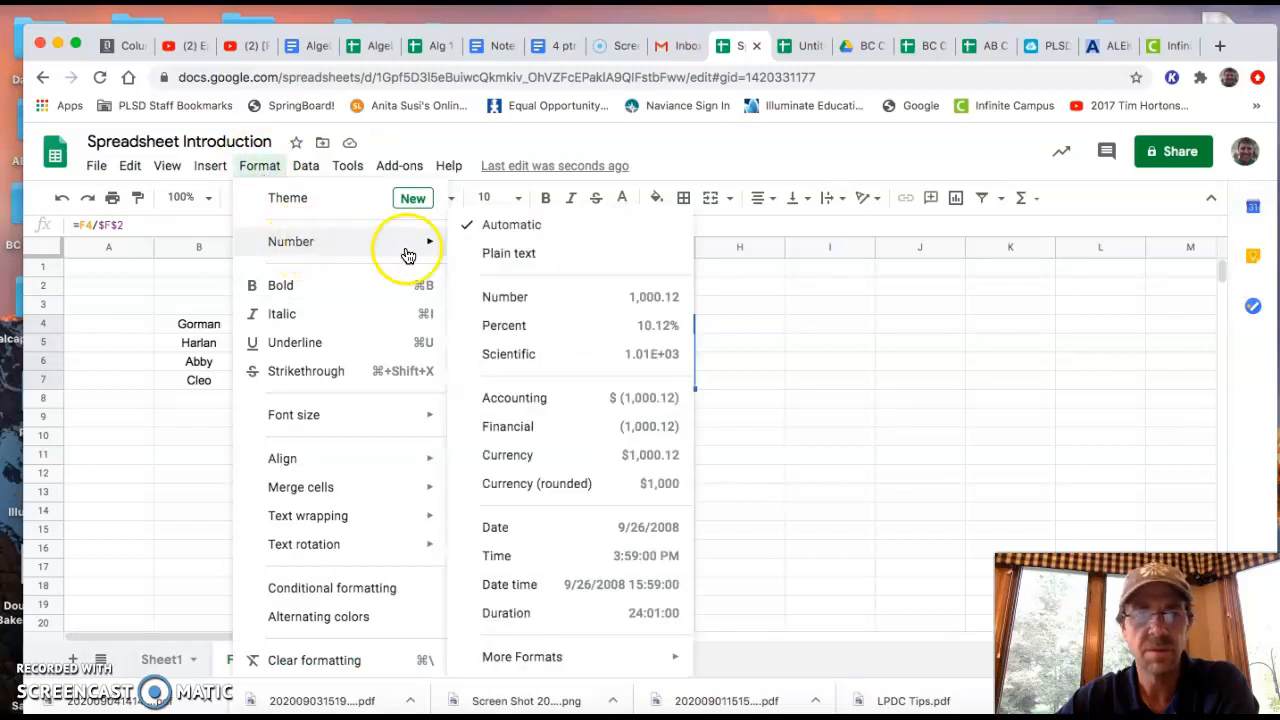
{"action": "mouse_move", "coordinate": [398, 245]}
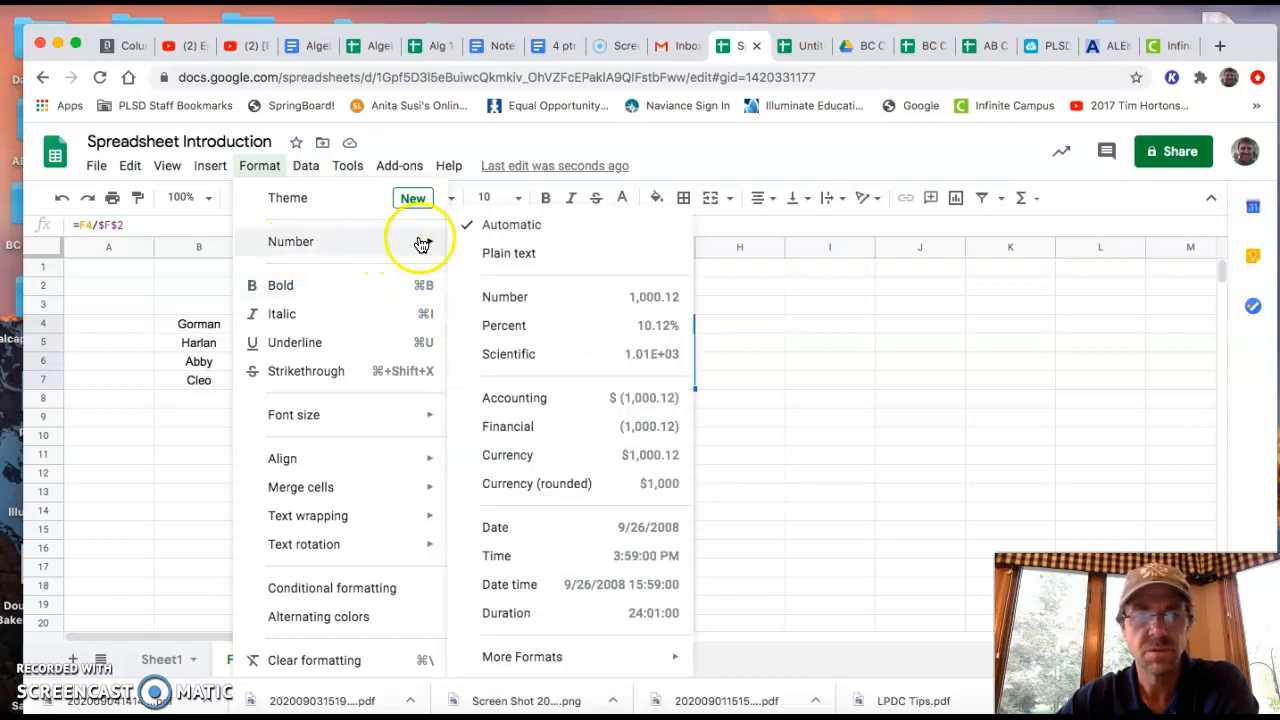
{"action": "left_click", "coordinate": [520, 402]}
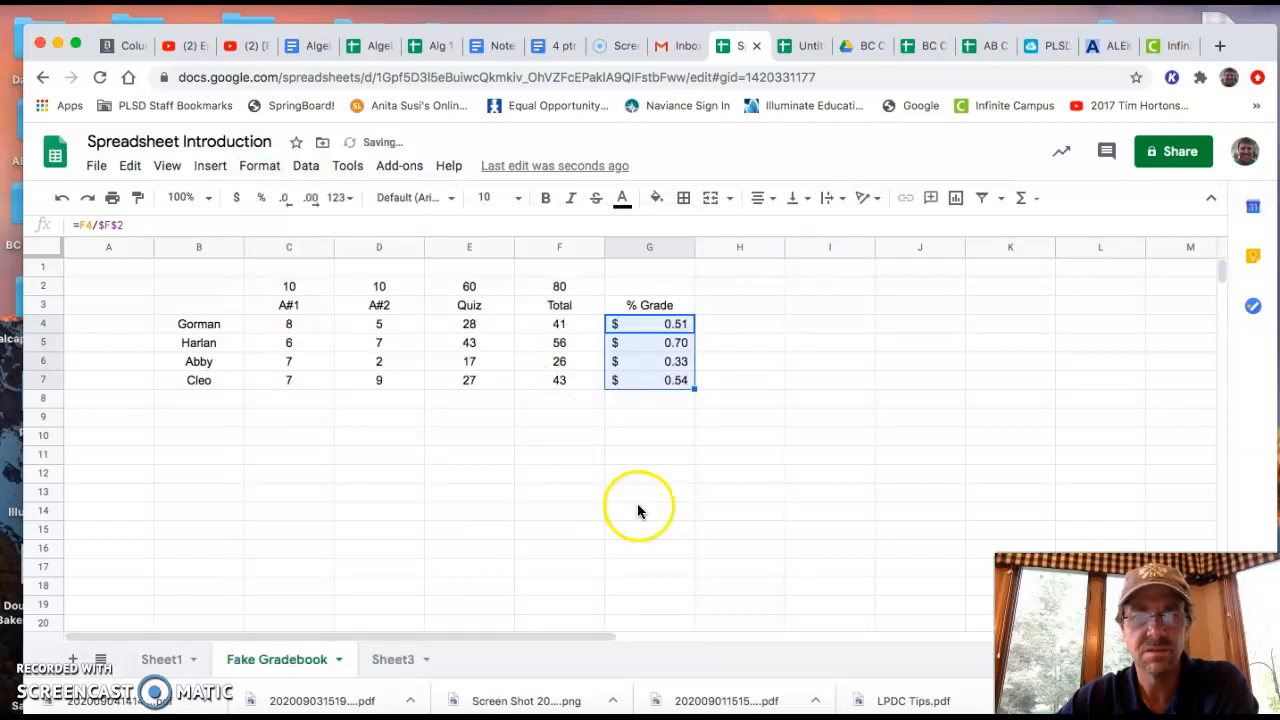
- Apply the Date number format to the % Grade values in G4:G7
{"action": "left_click", "coordinate": [264, 168]}
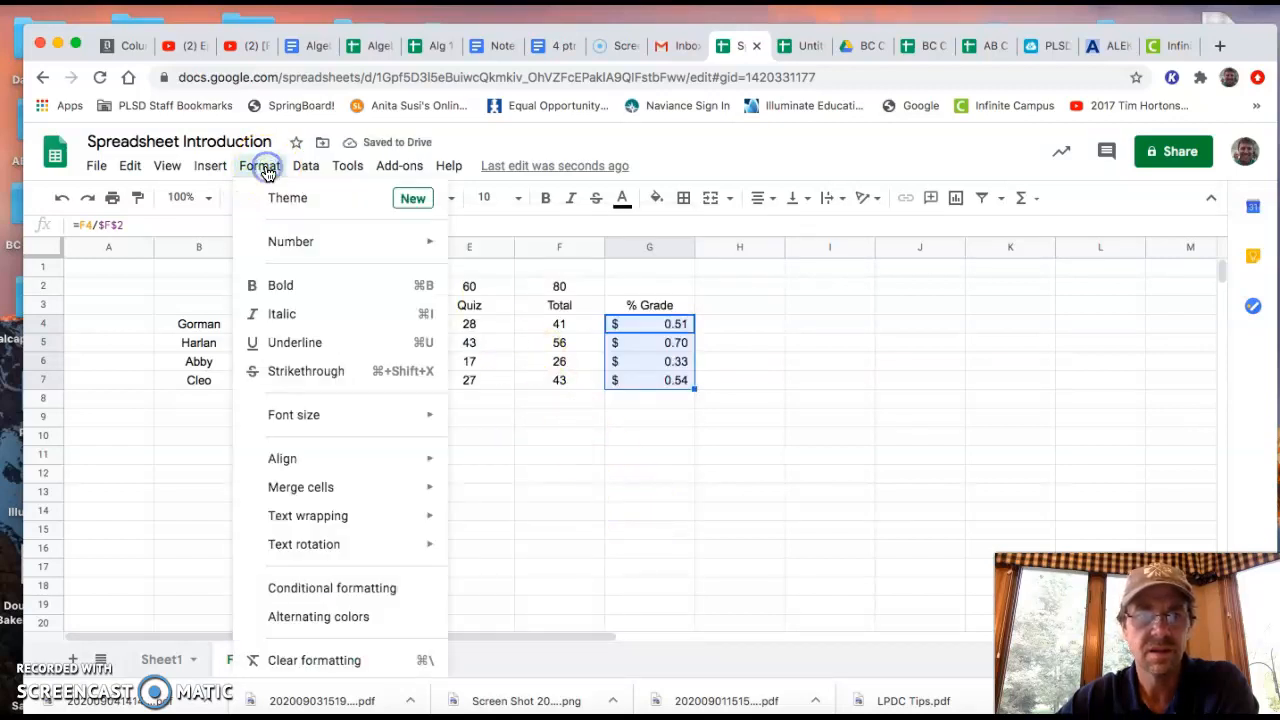
{"action": "mouse_move", "coordinate": [293, 244]}
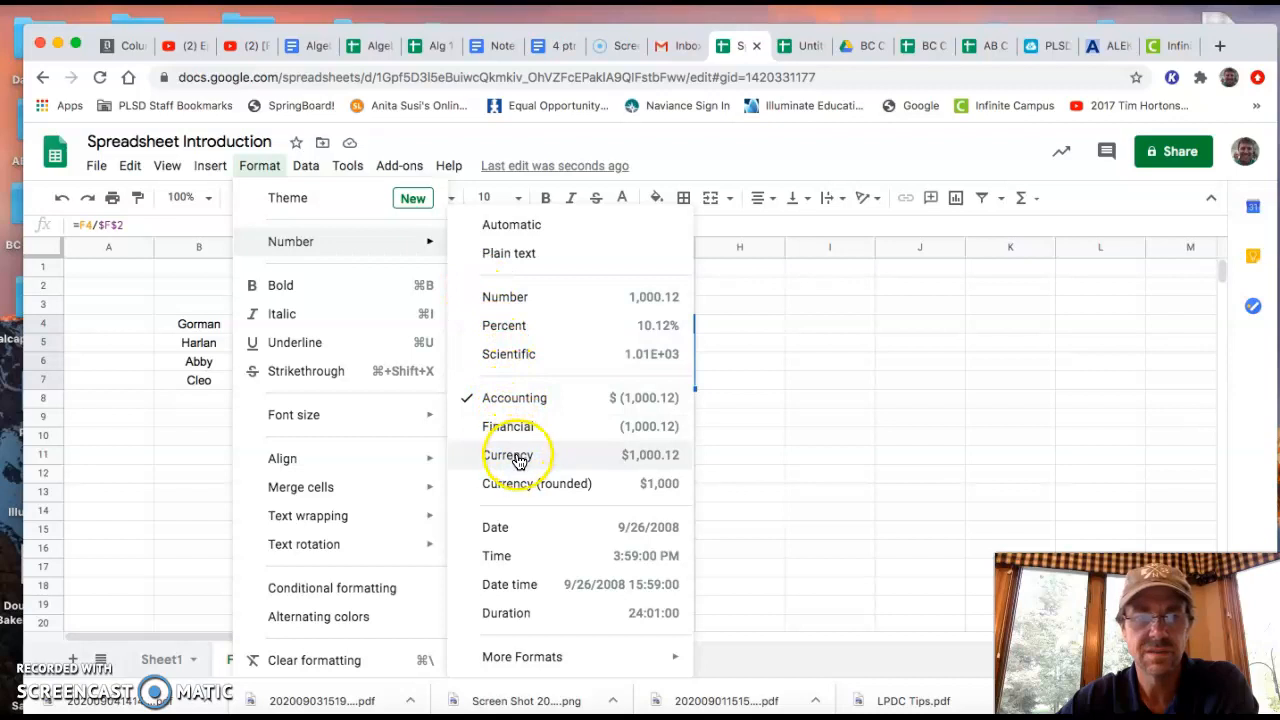
{"action": "left_click", "coordinate": [521, 529]}
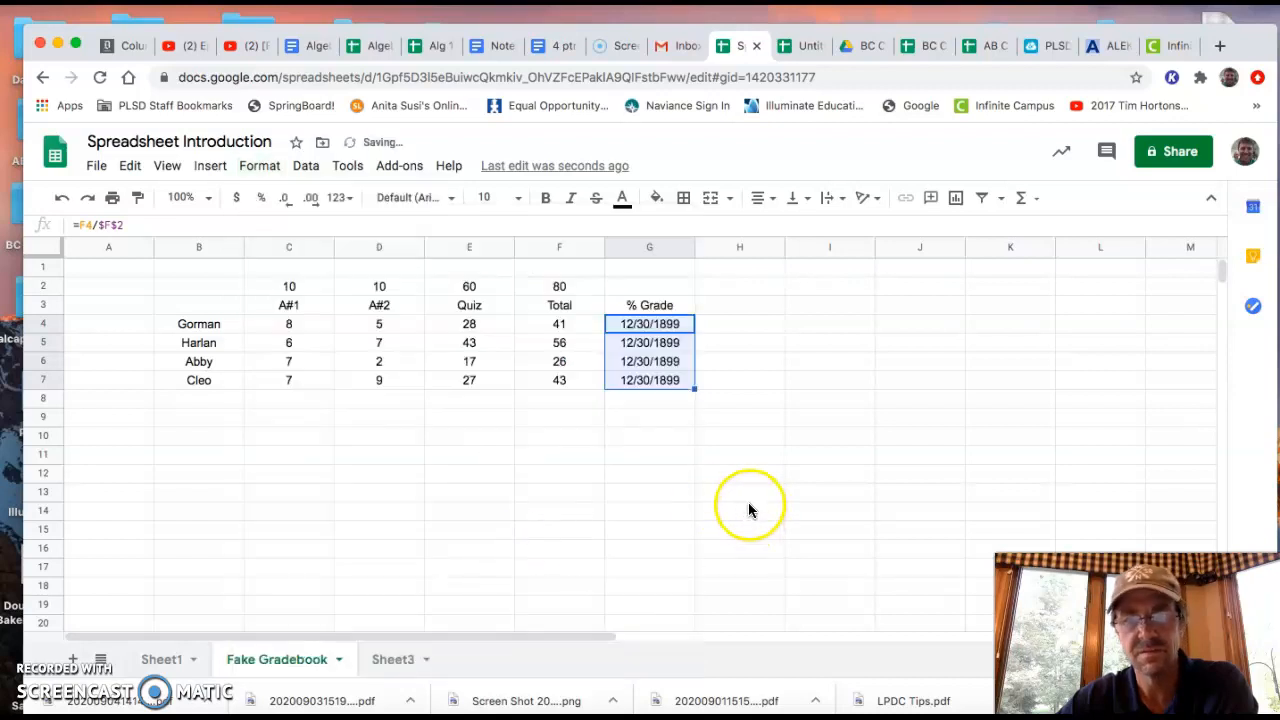
- Format the % Grade values in G4:G7 as percentages with one decimal place
{"action": "left_click", "coordinate": [259, 166]}
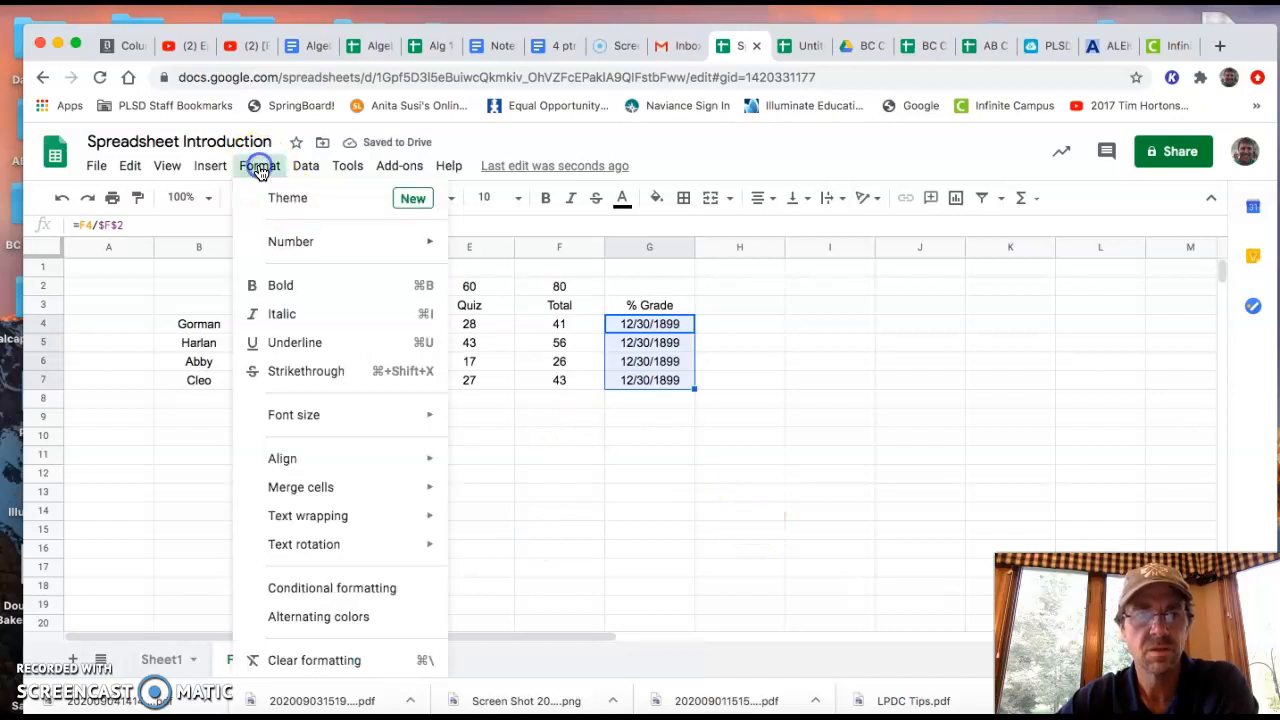
{"action": "left_click", "coordinate": [293, 242]}
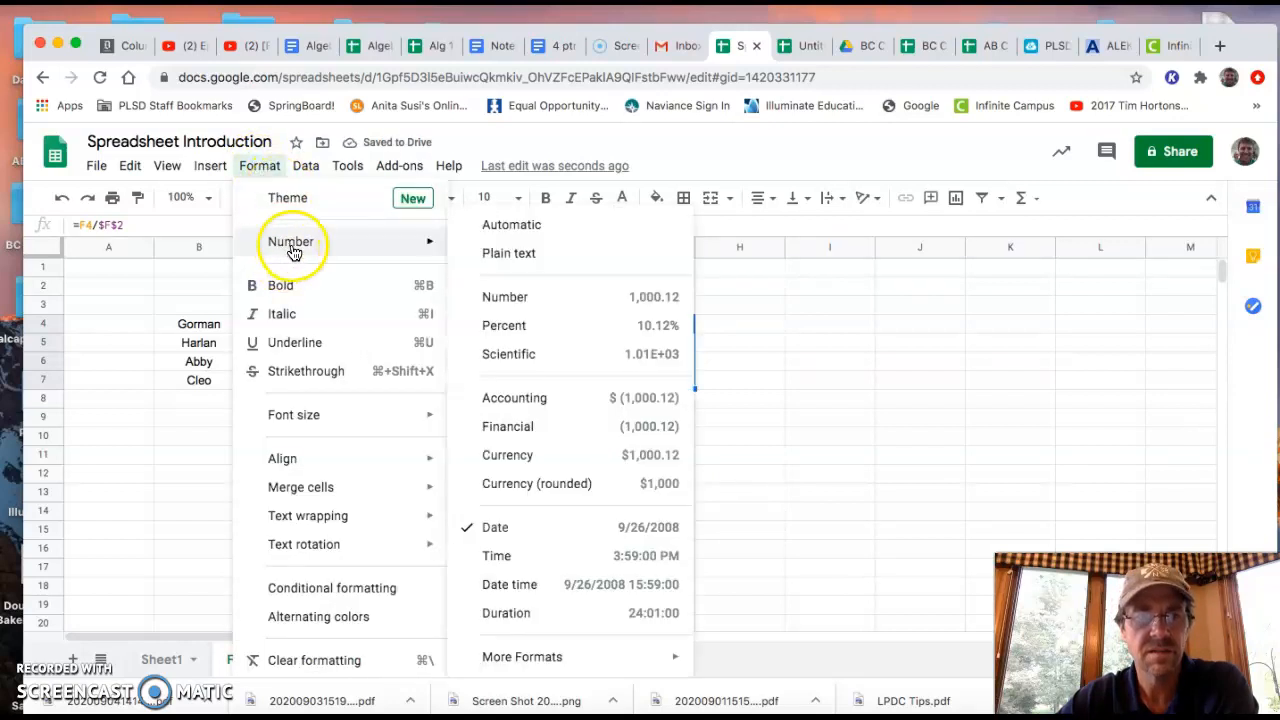
{"action": "left_click", "coordinate": [515, 328]}
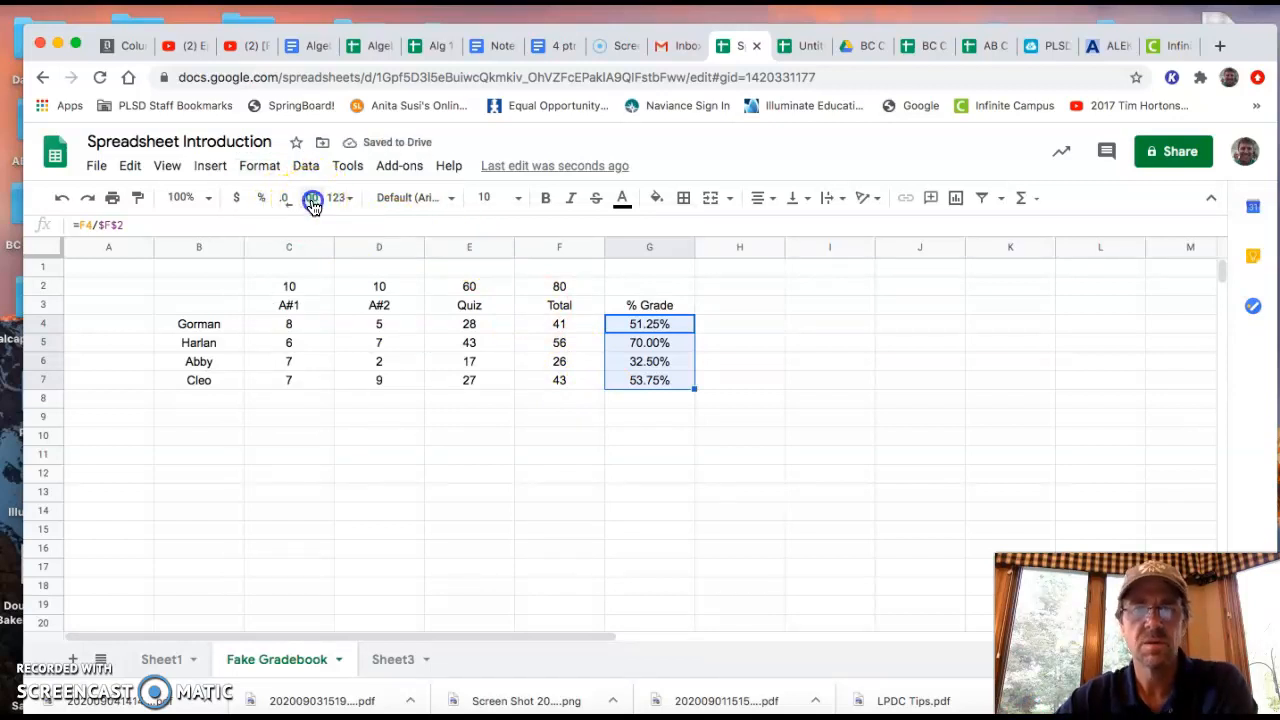
{"action": "left_click", "coordinate": [311, 199]}
{"action": "left_click", "coordinate": [287, 201]}
{"action": "left_click", "coordinate": [287, 201]}
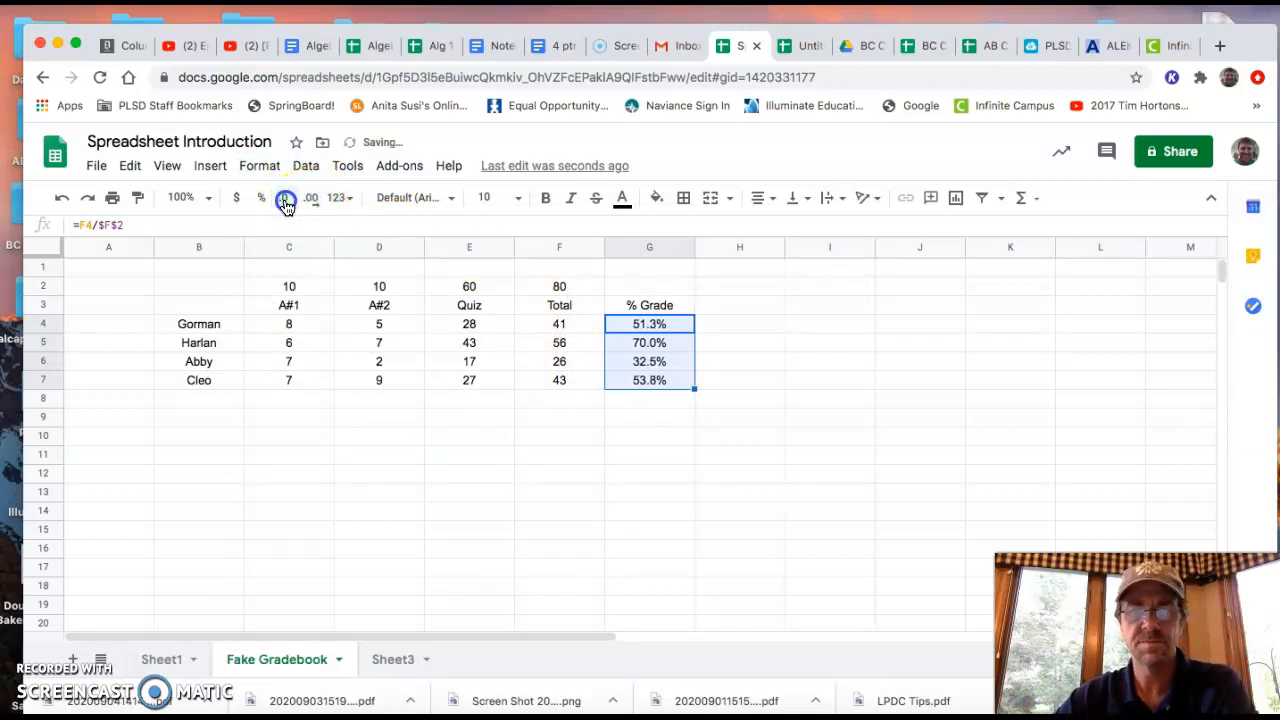
{"action": "left_click", "coordinate": [569, 568]}
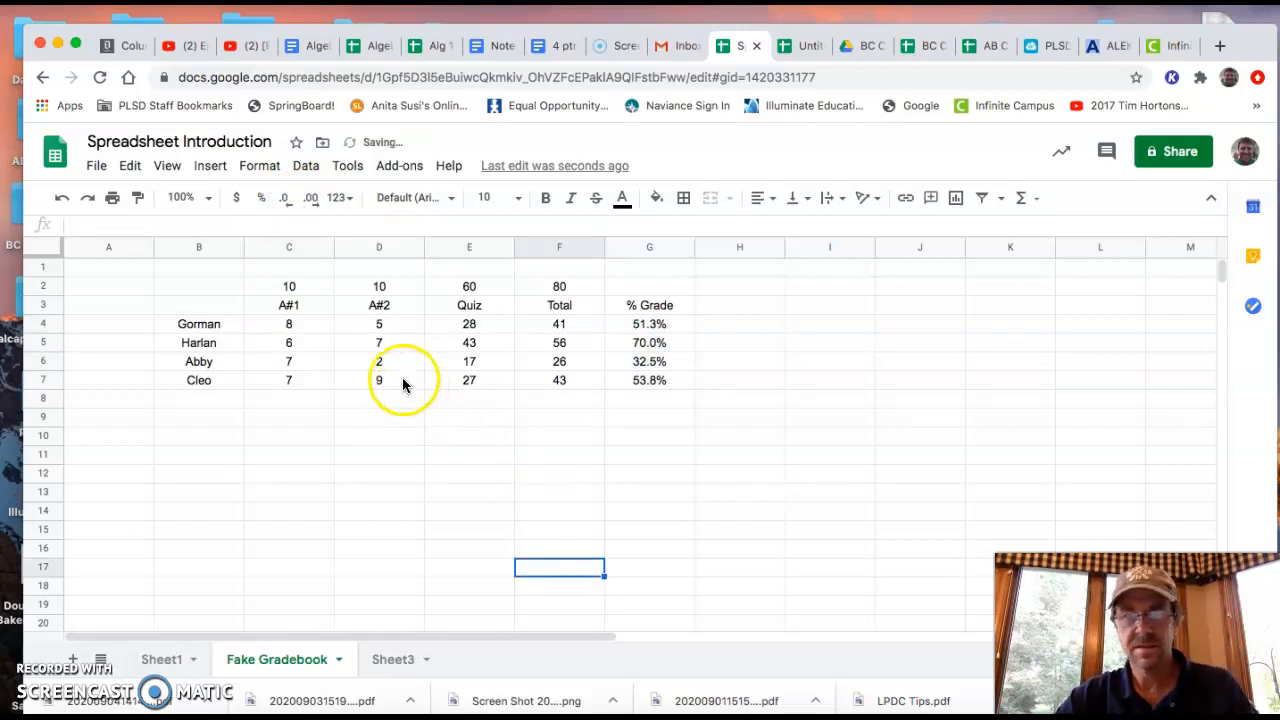
{"action": "left_click_drag", "start_coordinate": [287, 328], "coordinate": [562, 378]}
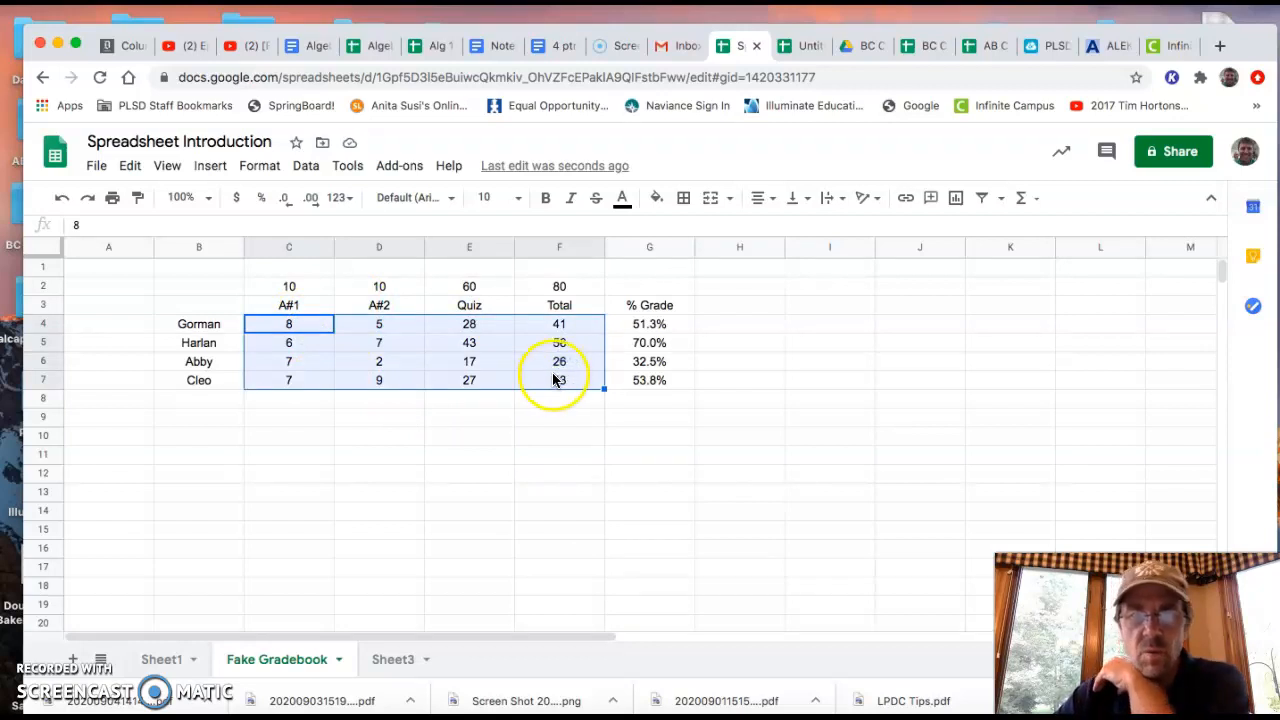
{"action": "left_click", "coordinate": [685, 199]}
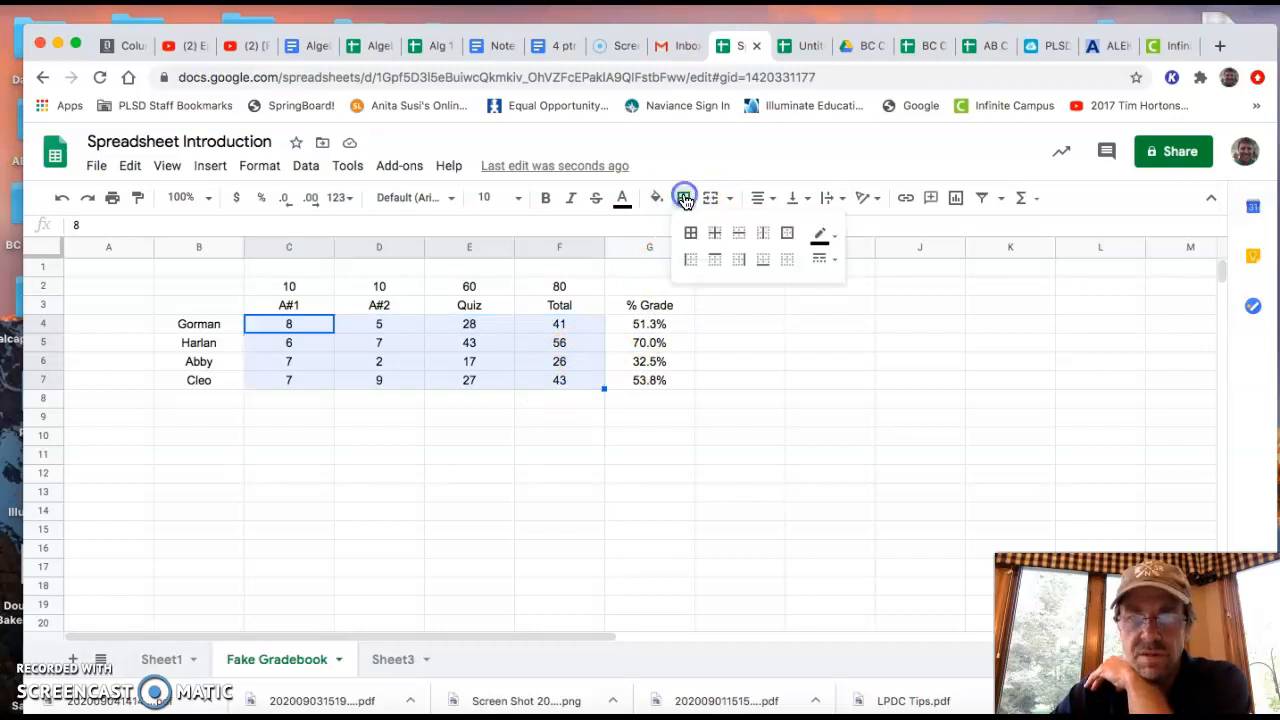
{"action": "left_click", "coordinate": [698, 478]}
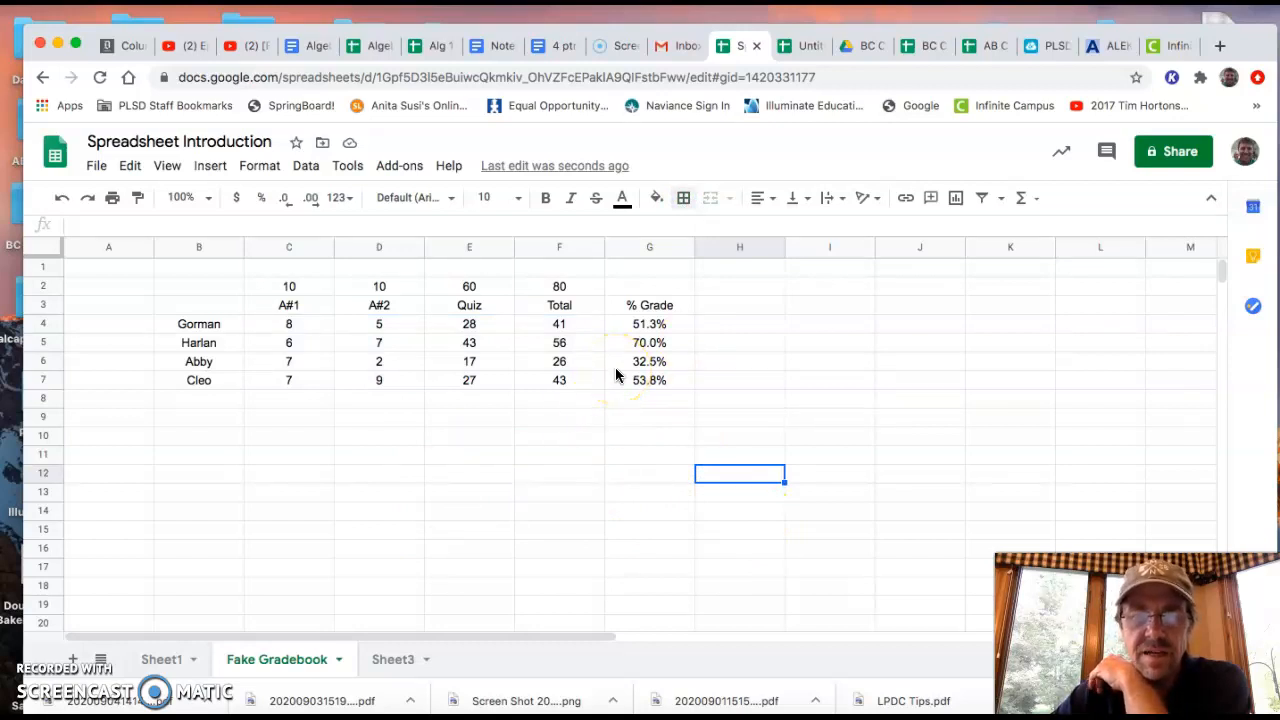
- Apply an outer border around the scores and grades in C4:G7
{"action": "left_click", "coordinate": [294, 320]}
{"action": "left_click_drag", "start_coordinate": [295, 321], "coordinate": [632, 380]}
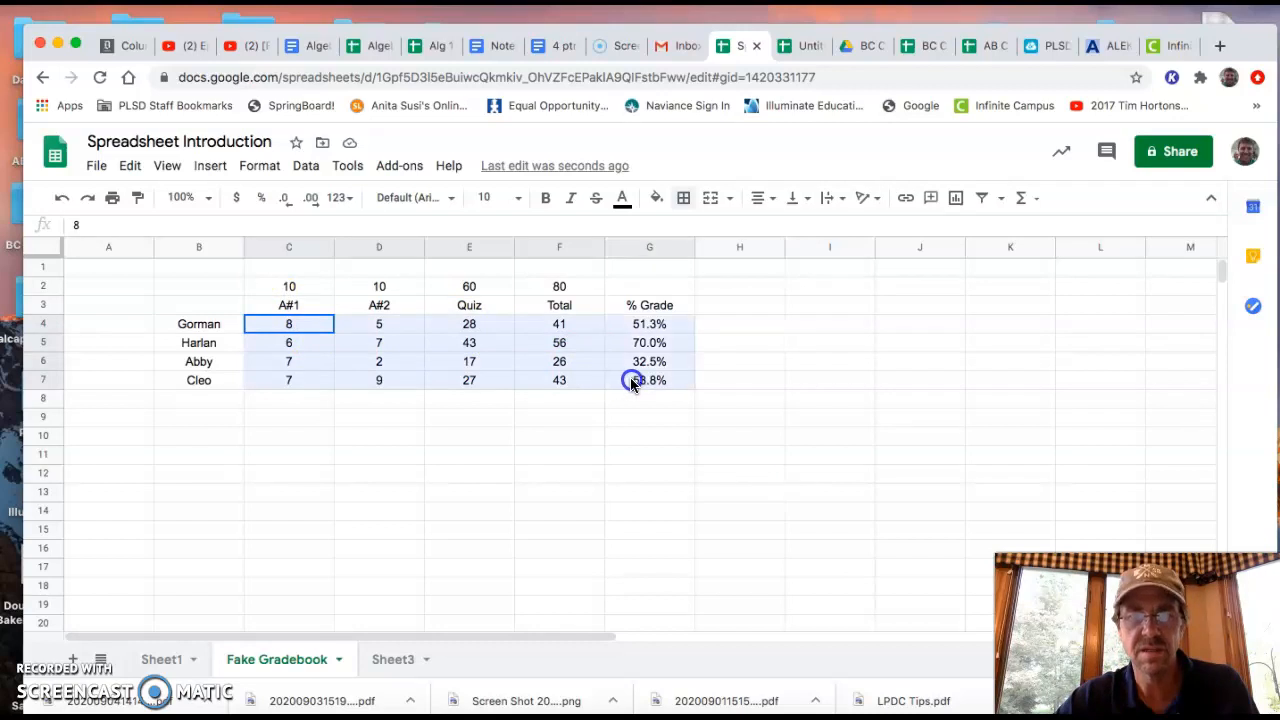
{"action": "left_click", "coordinate": [686, 199]}
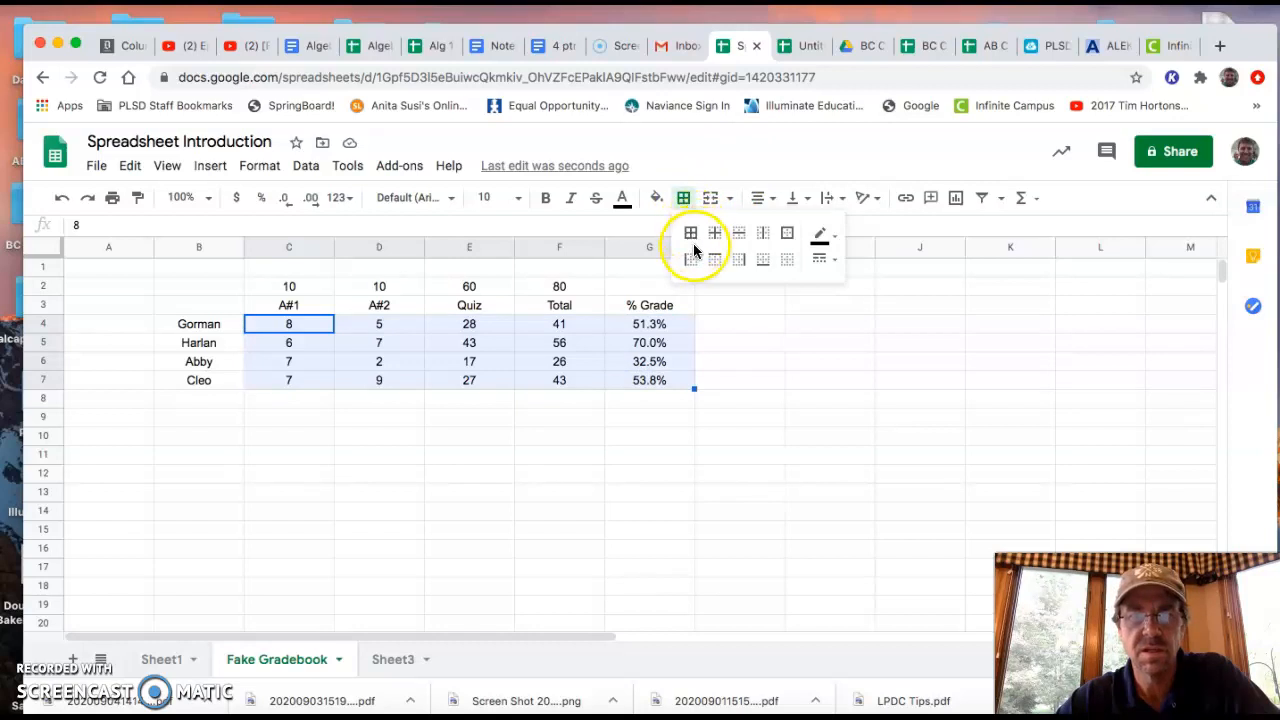
{"action": "left_click", "coordinate": [788, 236]}
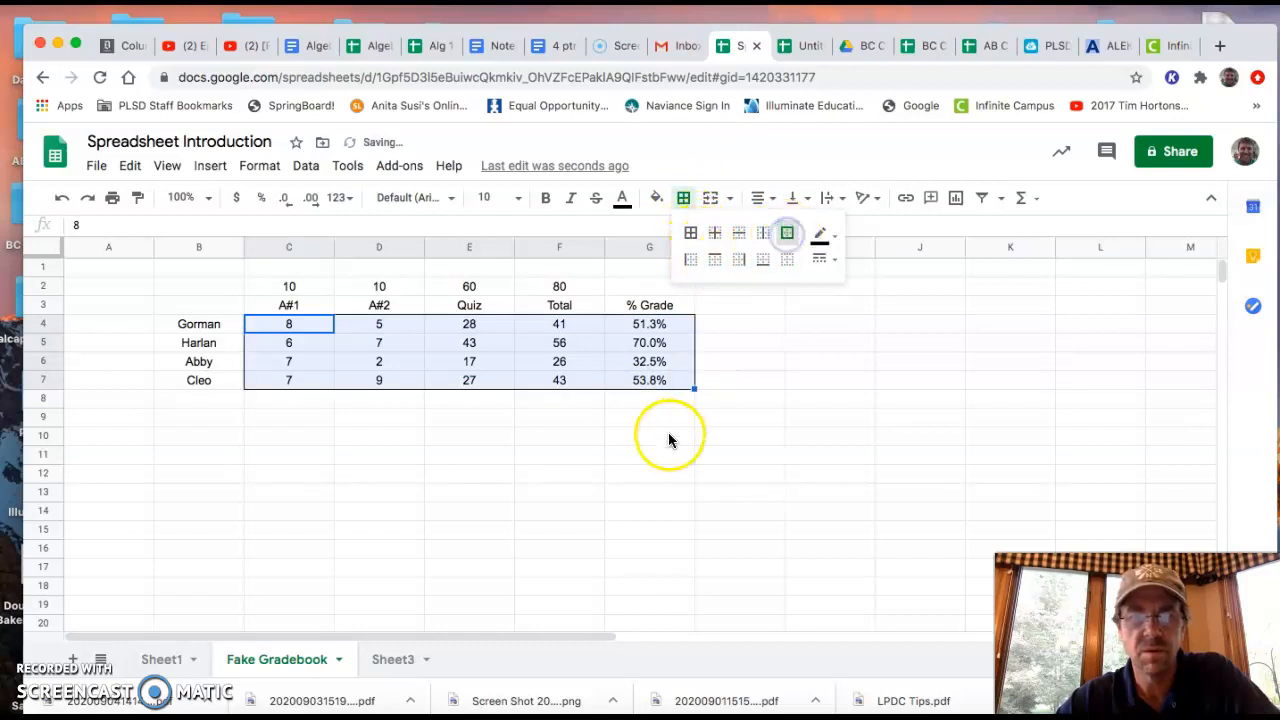
{"action": "left_click", "coordinate": [669, 434]}
- Apply all inner and outer borders to the scores and grades in C4:G7
{"action": "left_click", "coordinate": [686, 200]}
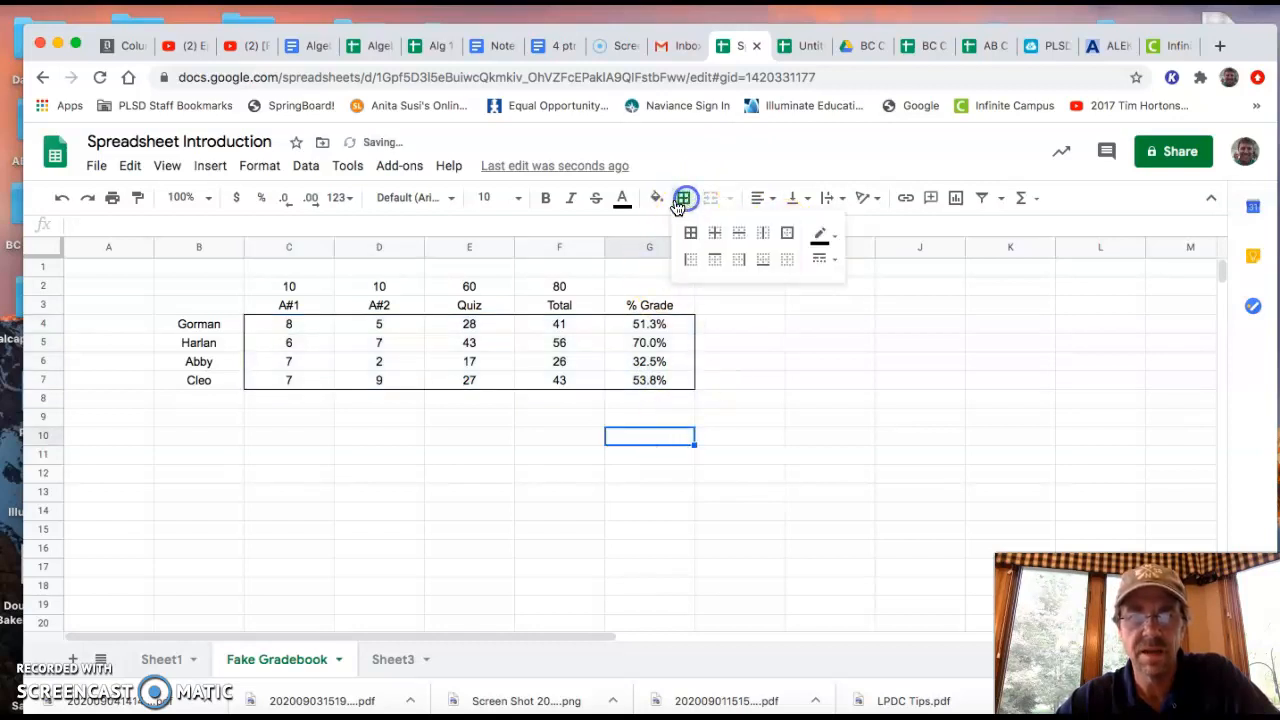
{"action": "left_click", "coordinate": [280, 328]}
{"action": "left_click_drag", "start_coordinate": [280, 328], "coordinate": [640, 380]}
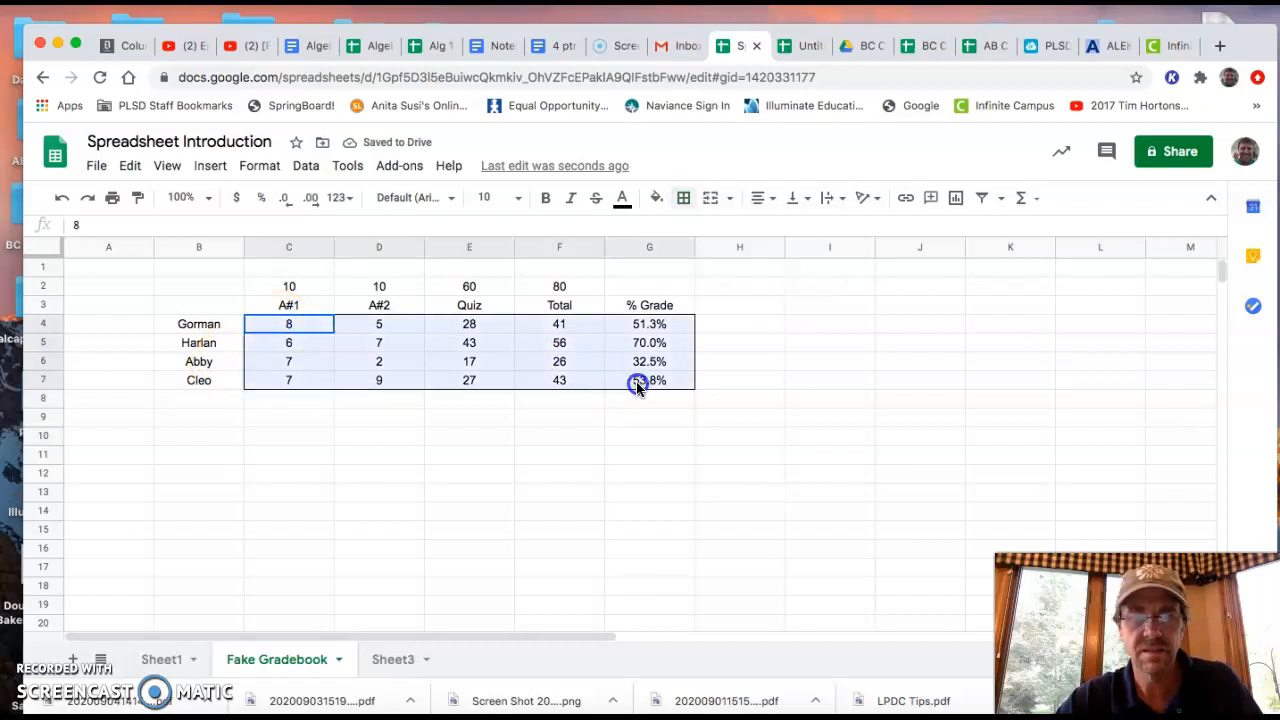
{"action": "left_click", "coordinate": [684, 200]}
{"action": "left_click", "coordinate": [690, 232]}
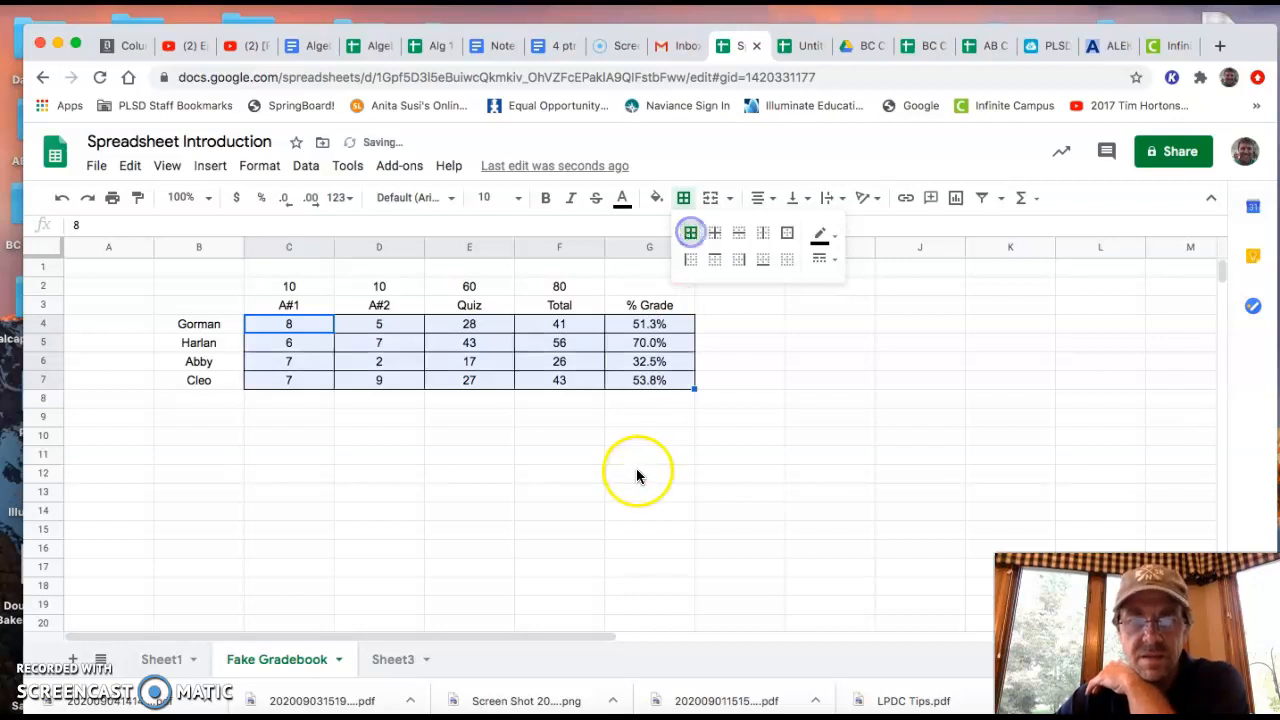
{"action": "left_click", "coordinate": [636, 474]}
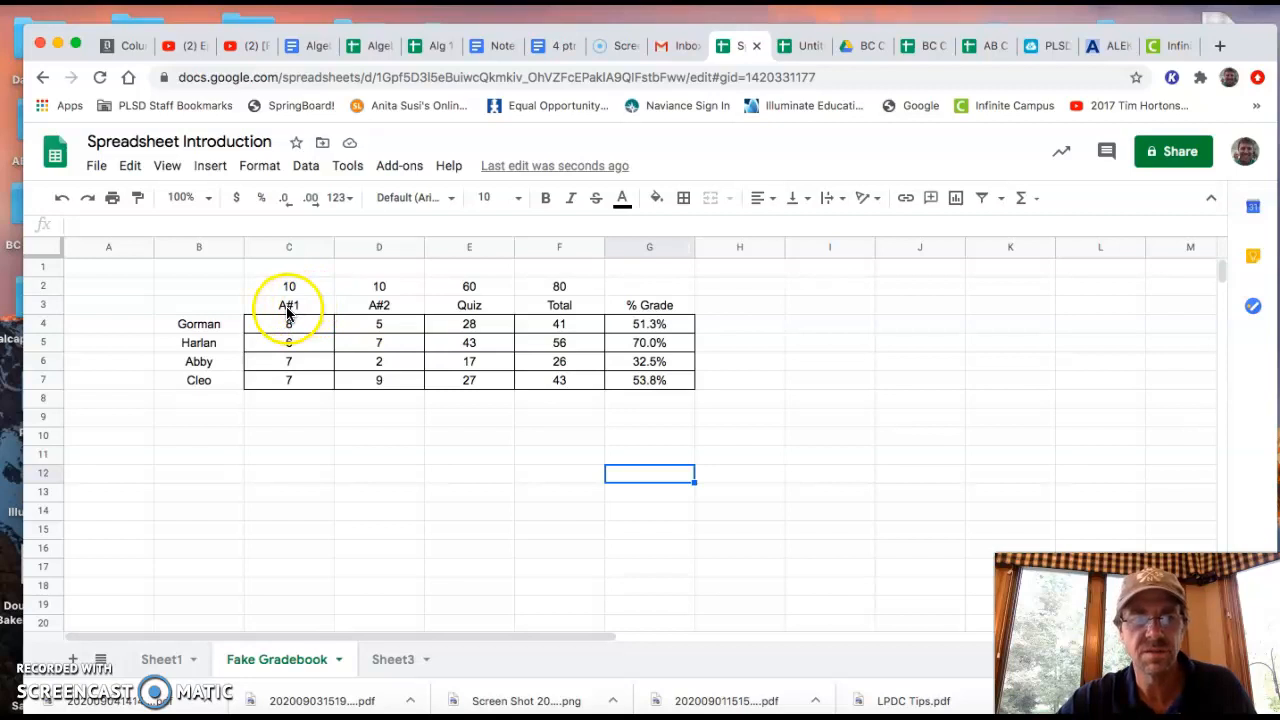
- Rotate the student names in B4:B7 with the Tilt up option, and undo the rotation
{"action": "left_click_drag", "start_coordinate": [205, 325], "coordinate": [214, 382]}
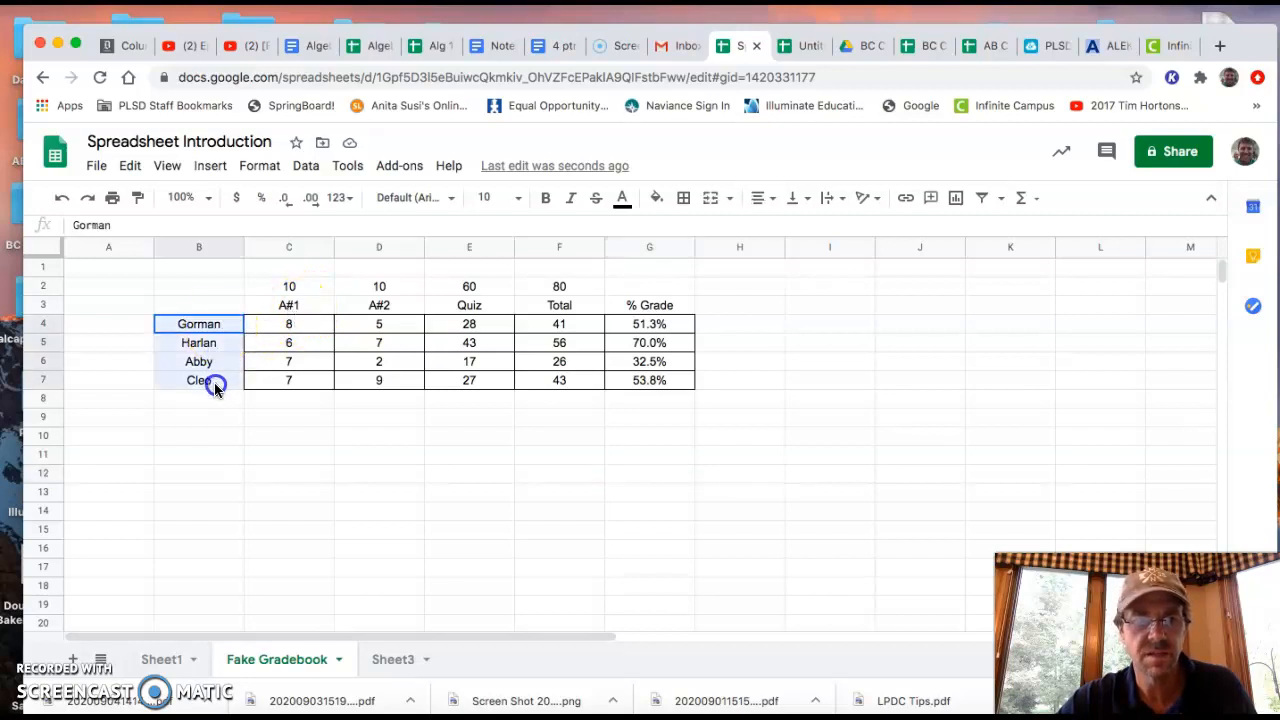
{"action": "left_click", "coordinate": [877, 200]}
{"action": "left_click", "coordinate": [891, 233]}
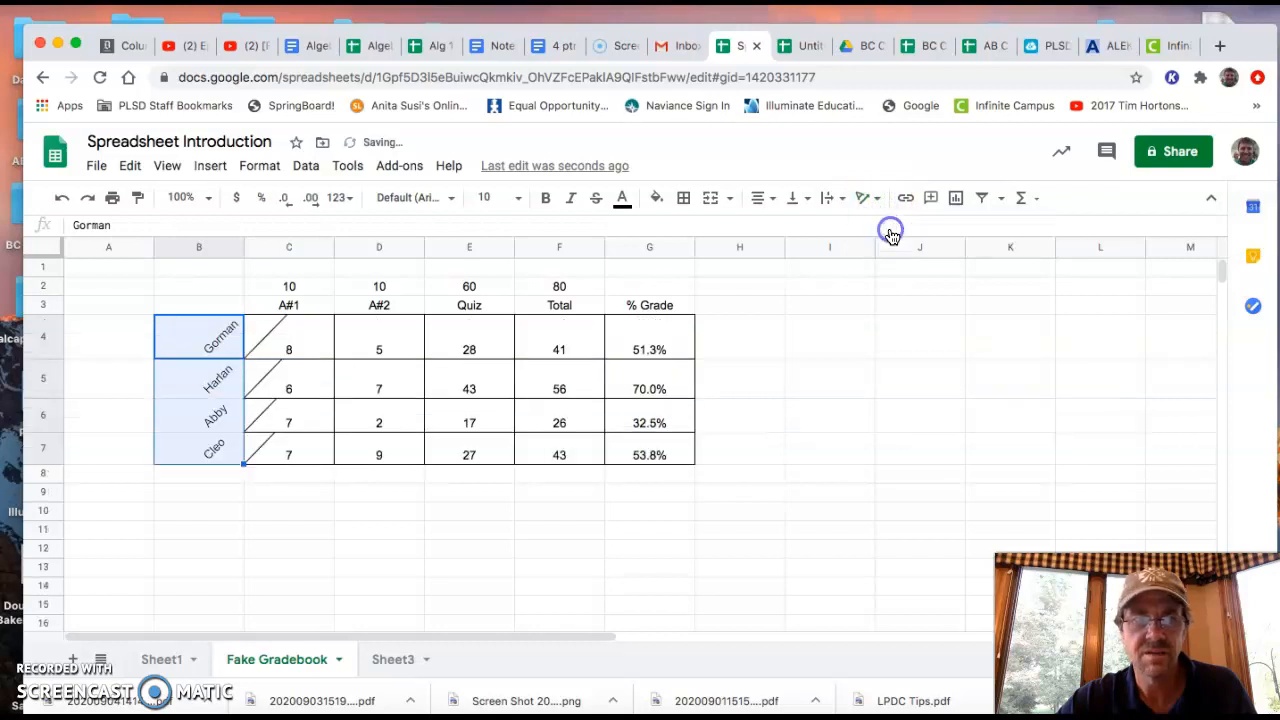
{"action": "left_click", "coordinate": [61, 201]}
{"action": "left_click", "coordinate": [269, 484]}
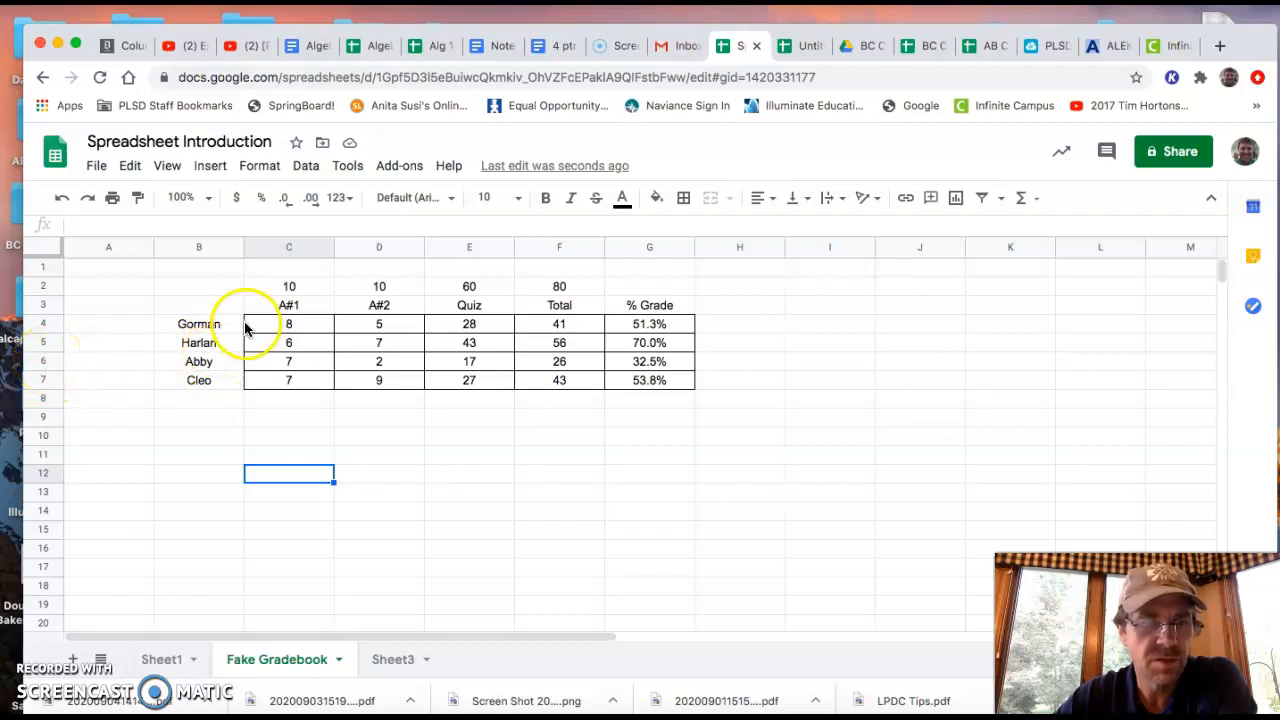
- Insert a blank row above row 6 of the gradebook, and undo the insertion
{"action": "left_click", "coordinate": [47, 361]}
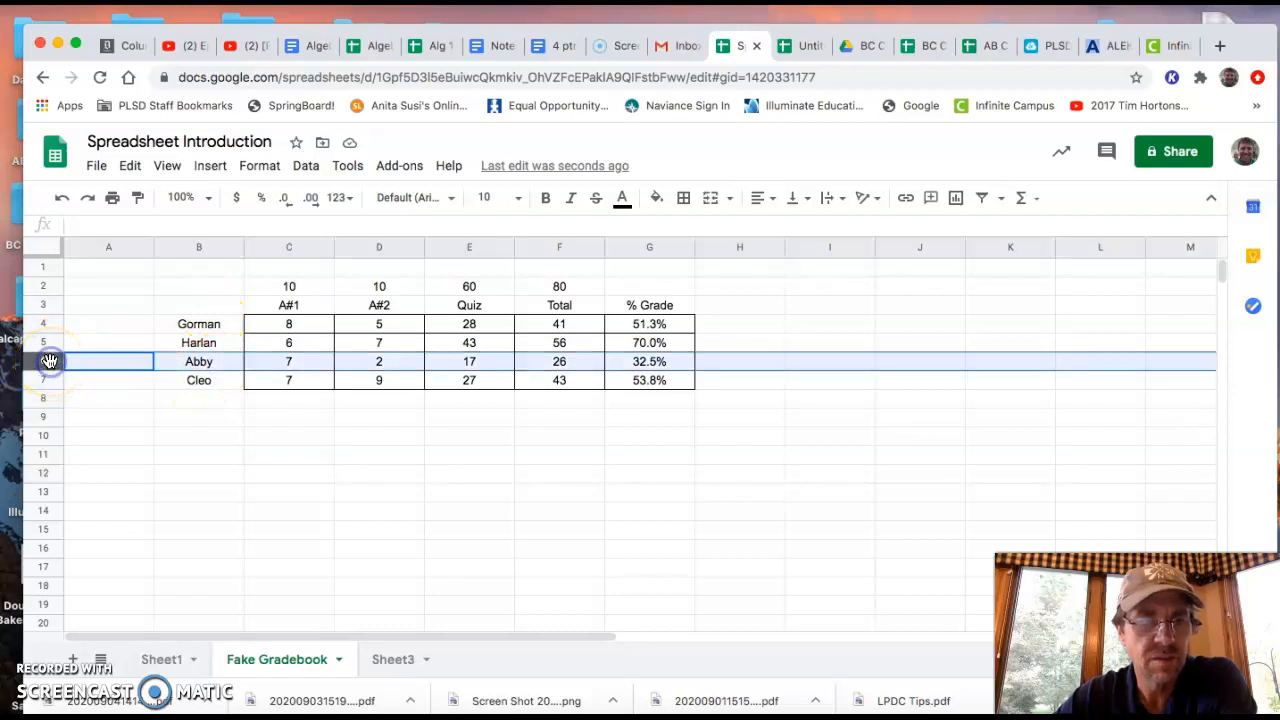
{"action": "left_click", "coordinate": [212, 167]}
{"action": "left_click", "coordinate": [243, 204]}
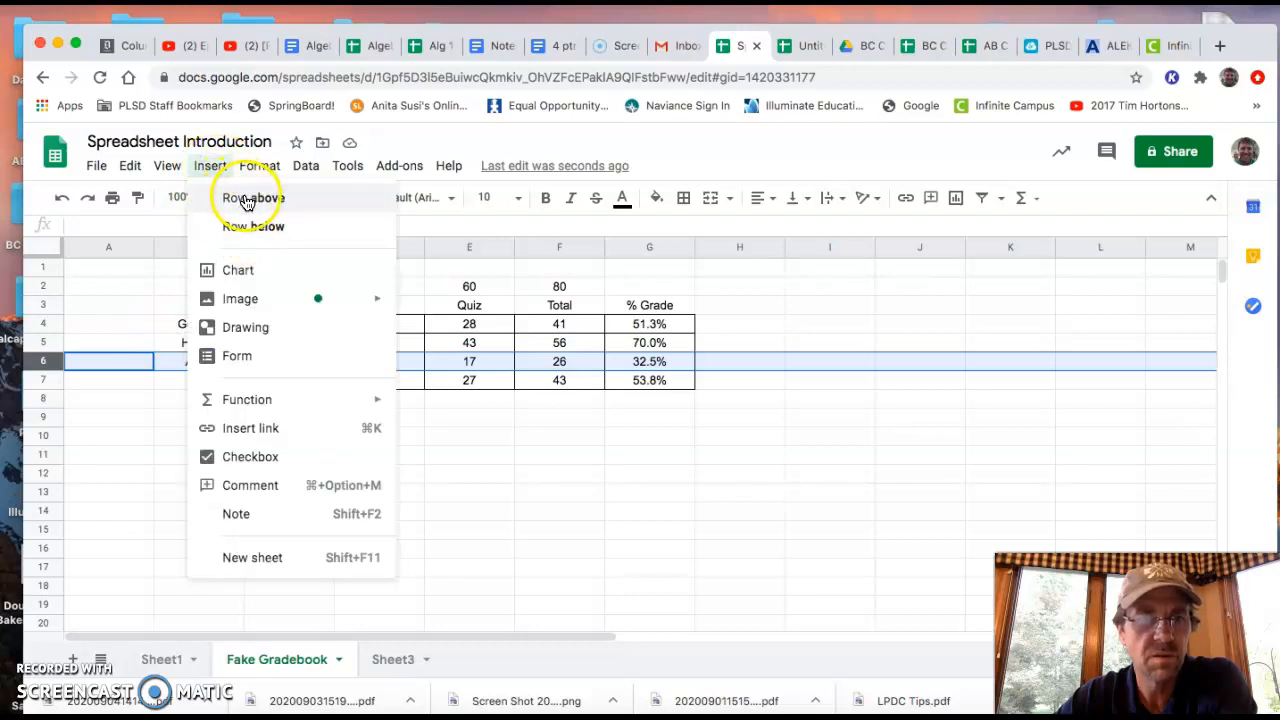
{"action": "left_click", "coordinate": [445, 495]}
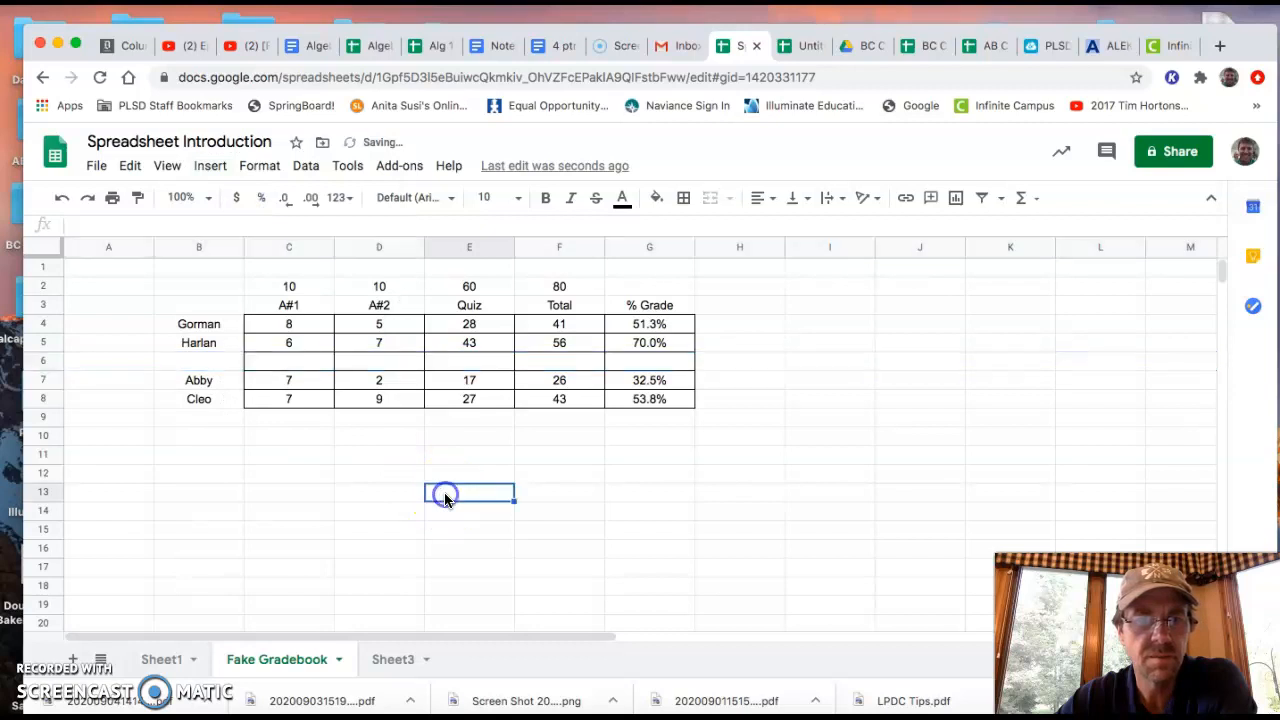
{"action": "left_click", "coordinate": [62, 199]}
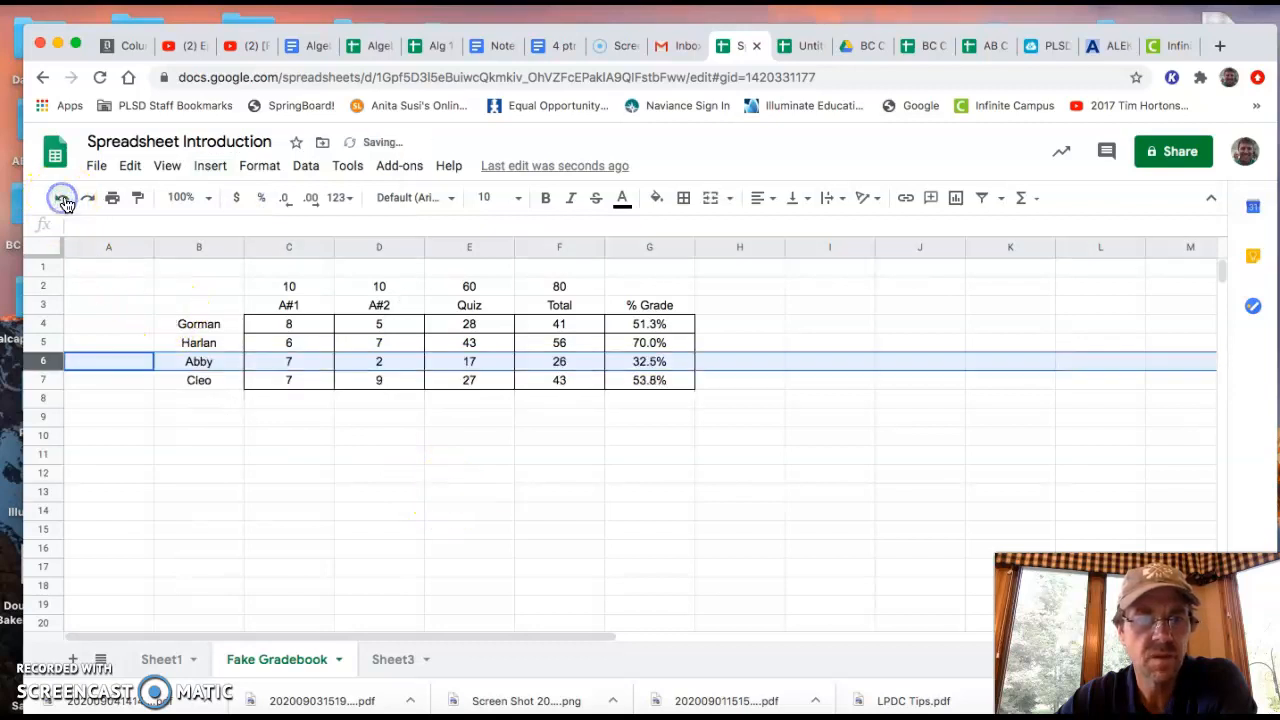
{"action": "left_click", "coordinate": [361, 247]}
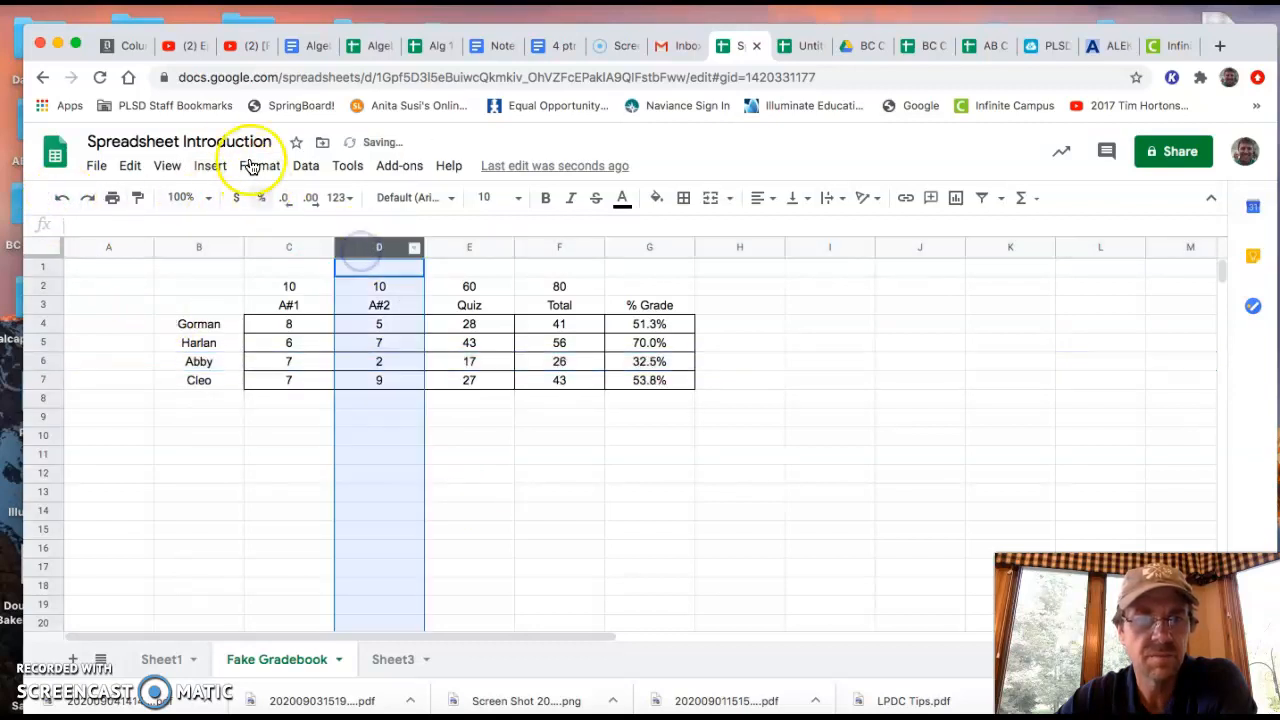
{"action": "left_click", "coordinate": [210, 165]}
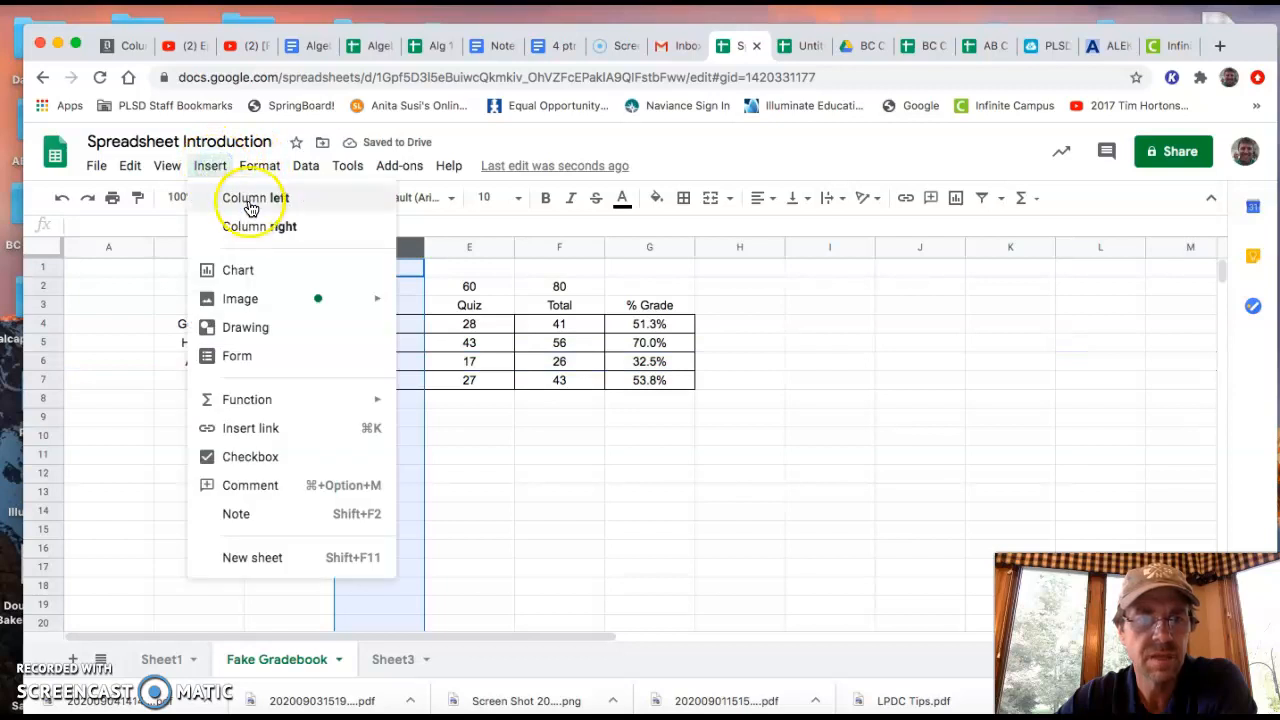
{"action": "left_click", "coordinate": [562, 474]}
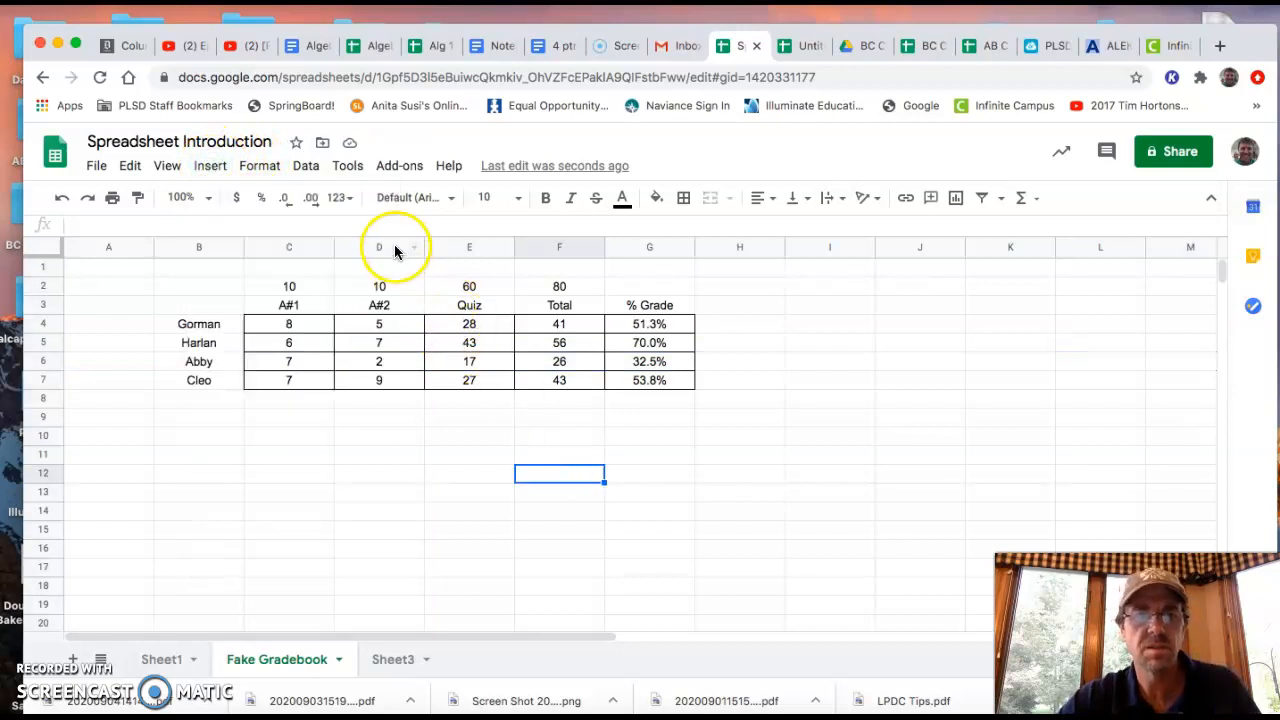
- Insert three blank columns to the left of columns D to F, and undo the insertion
{"action": "left_click_drag", "start_coordinate": [396, 249], "coordinate": [553, 231]}
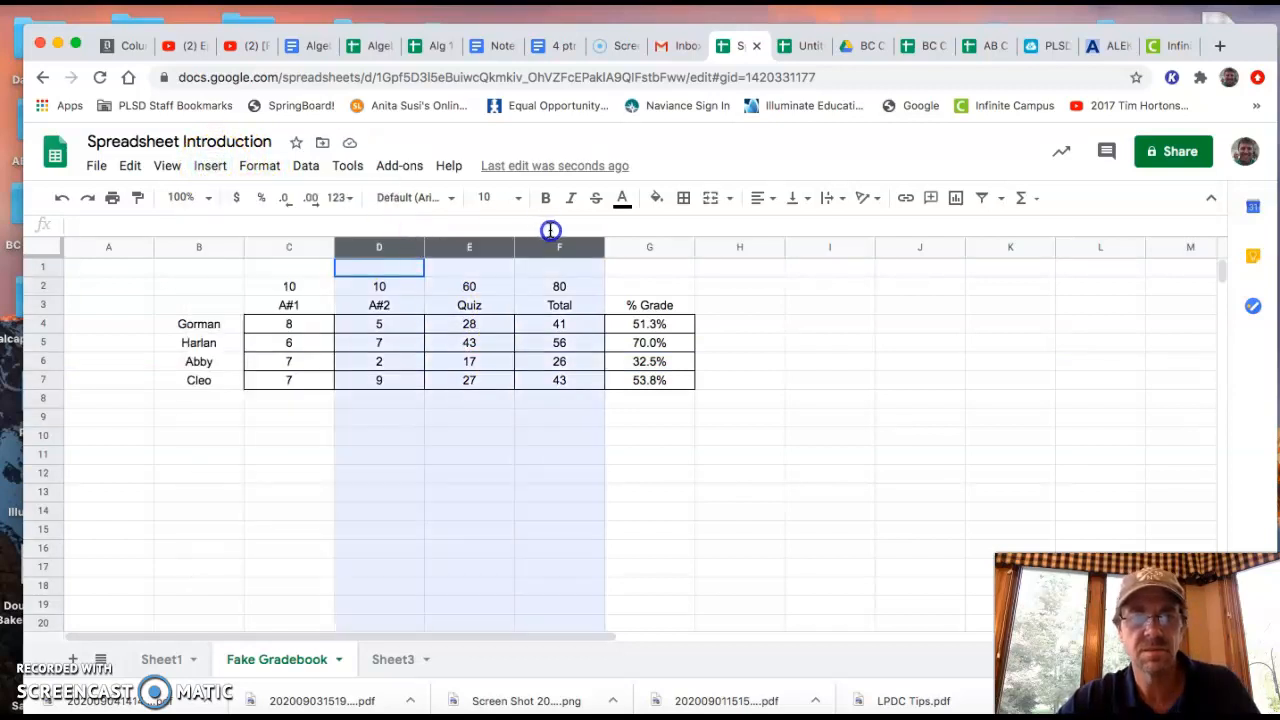
{"action": "left_click", "coordinate": [208, 166]}
{"action": "left_click", "coordinate": [236, 193]}
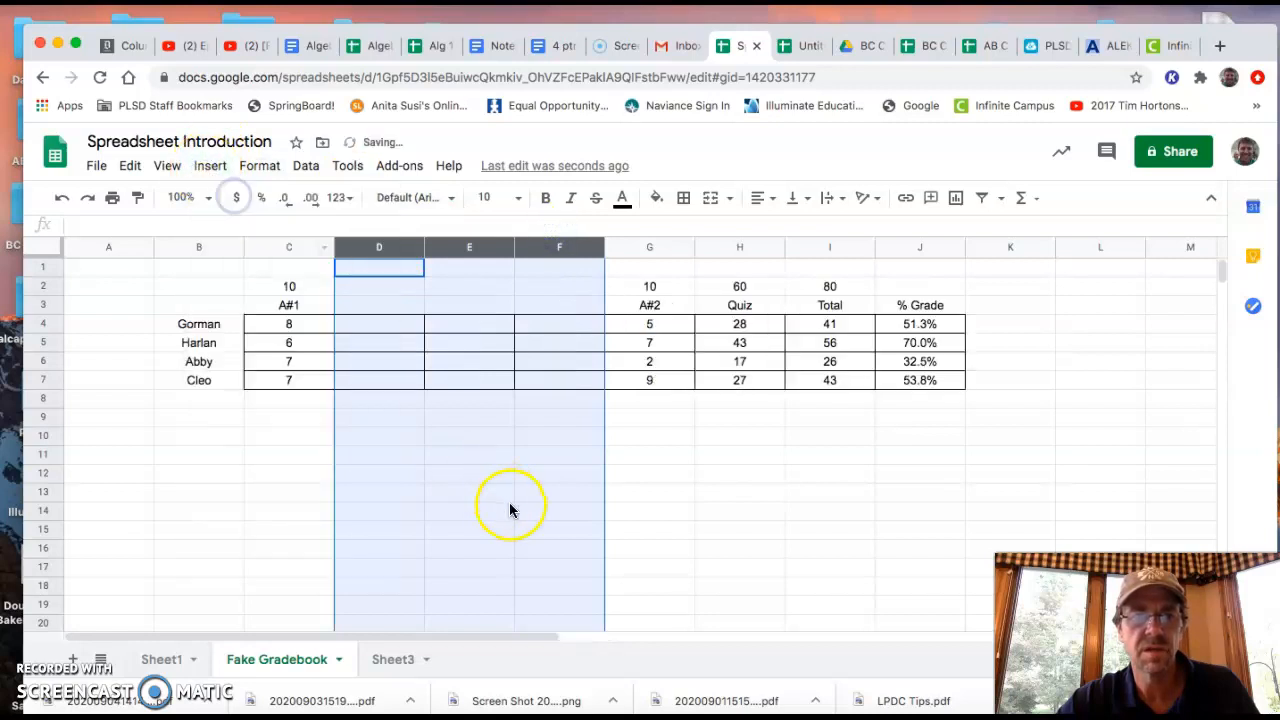
{"action": "left_click", "coordinate": [62, 199]}
{"action": "left_click", "coordinate": [394, 459]}
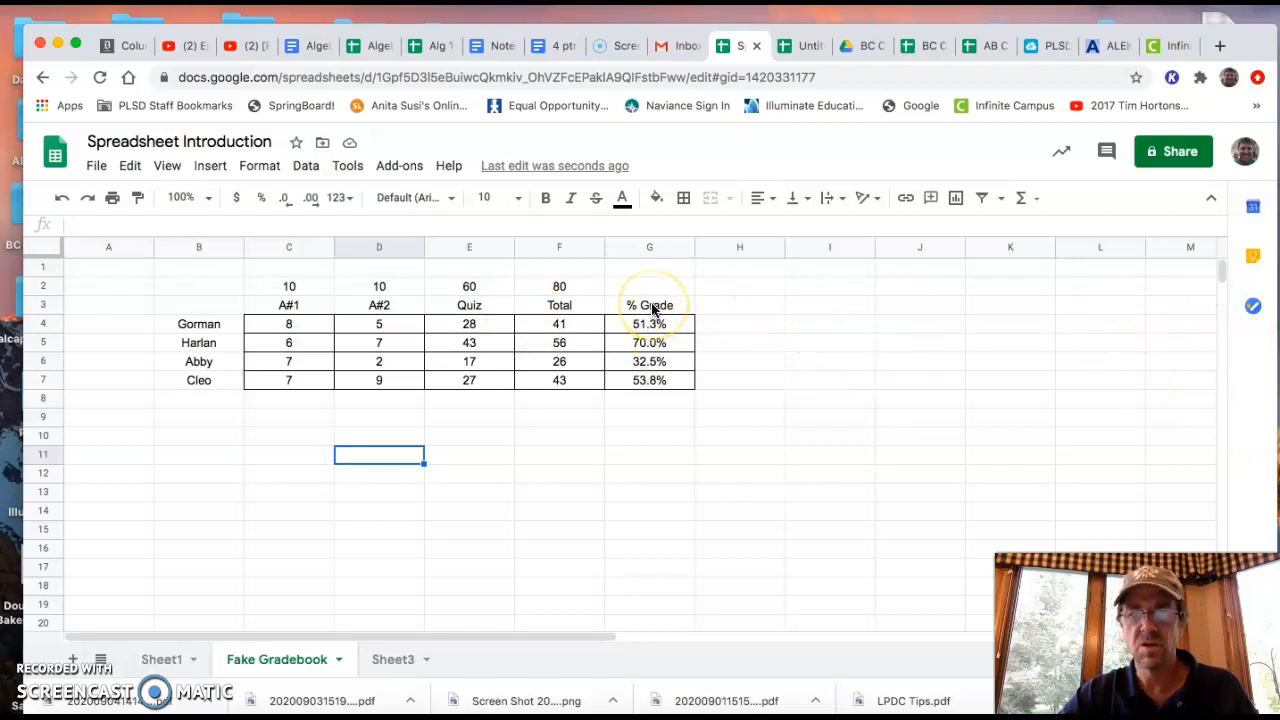
- Move the % Grade column from G3:G7 to A3:A7 by cutting and pasting it
{"action": "left_click_drag", "start_coordinate": [652, 308], "coordinate": [660, 380]}
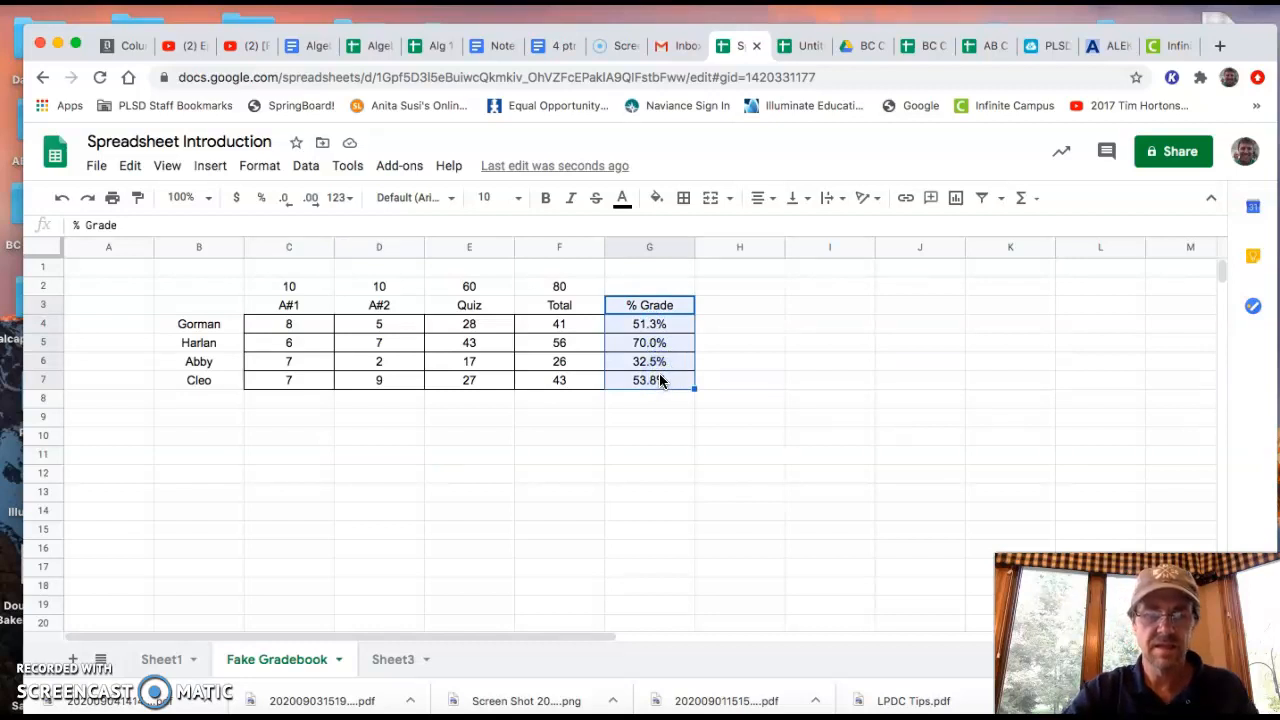
{"action": "key", "text": "super+c"}
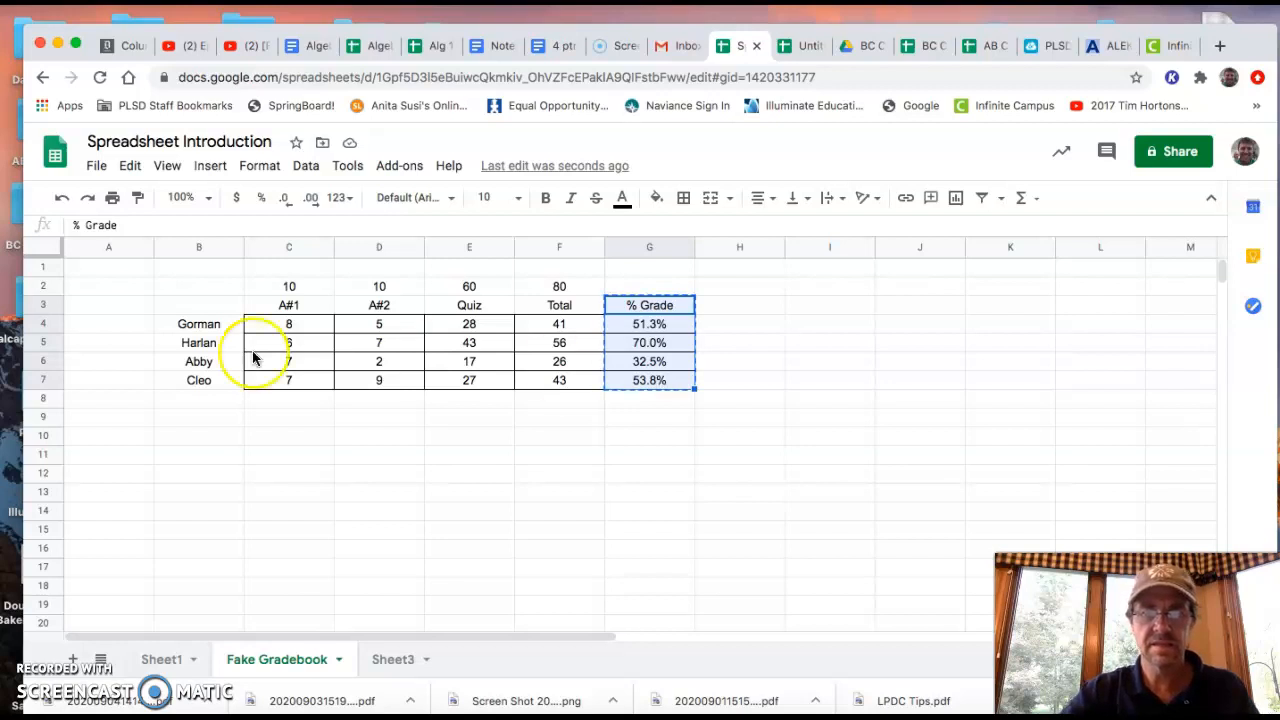
{"action": "left_click", "coordinate": [130, 304]}
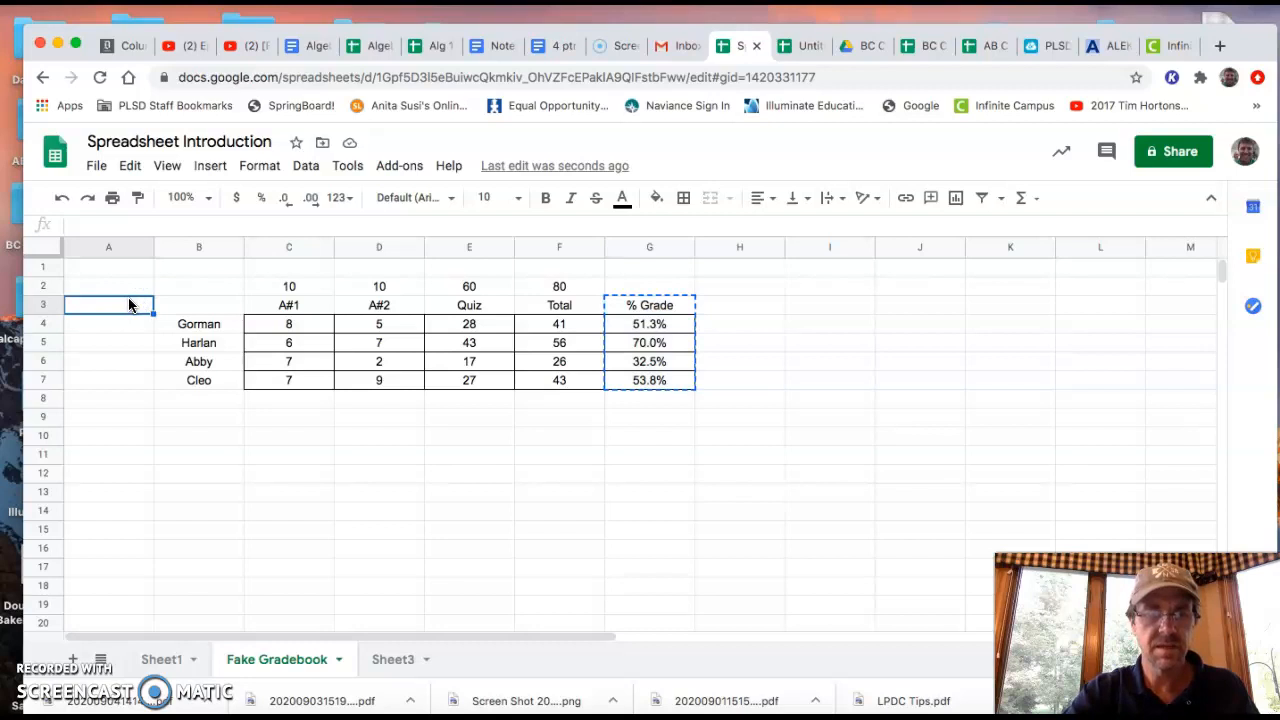
{"action": "key", "text": "super+v"}
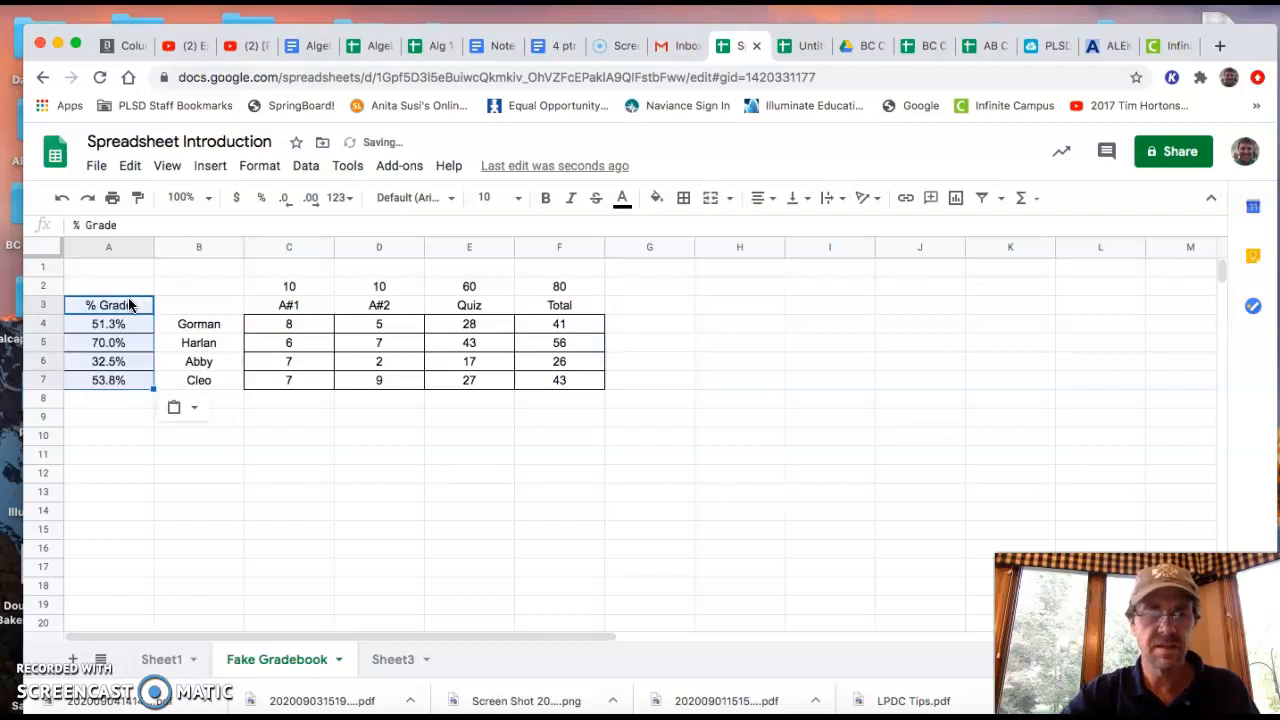
{"action": "left_click", "coordinate": [283, 535]}
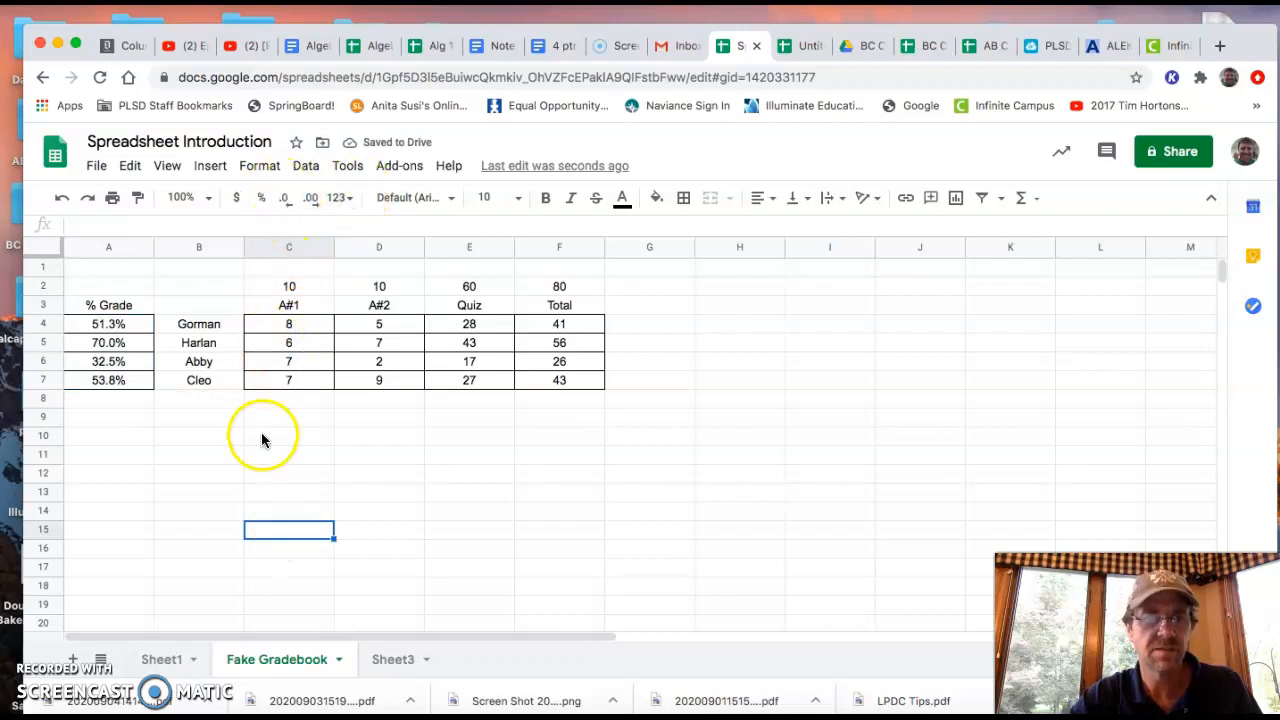
{"action": "left_click", "coordinate": [97, 166]}
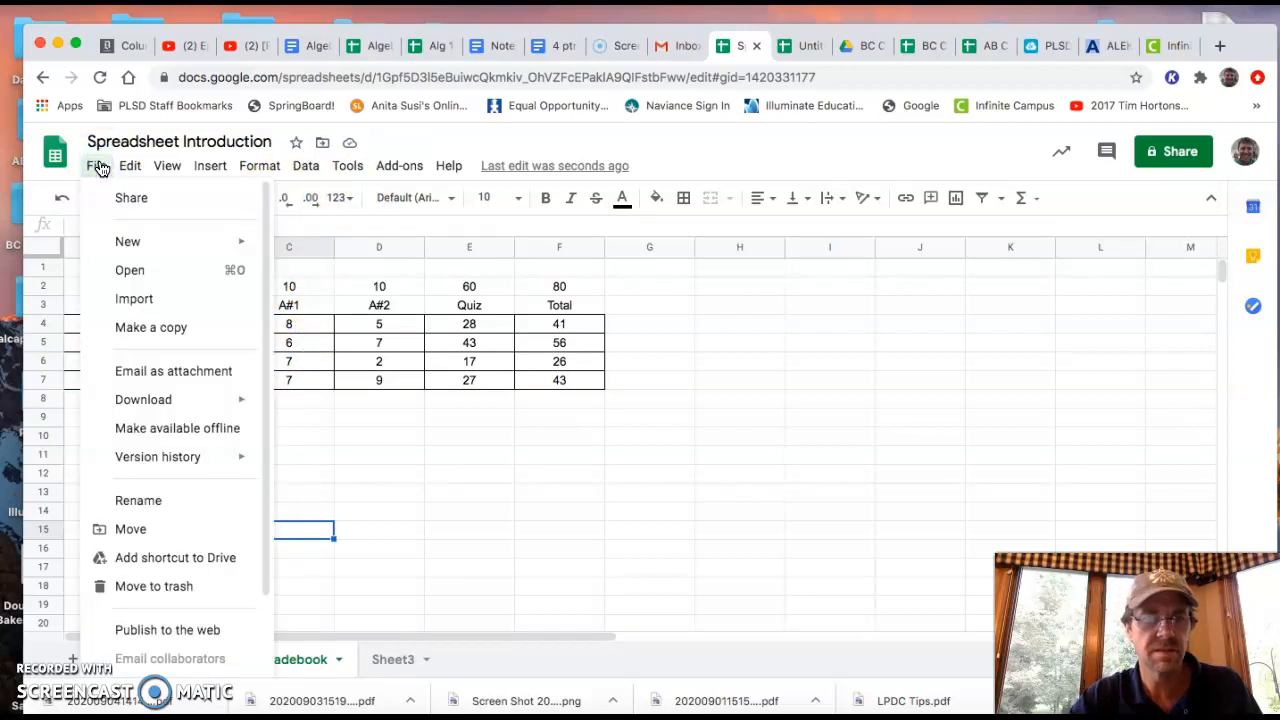
{"action": "left_click", "coordinate": [131, 168]}
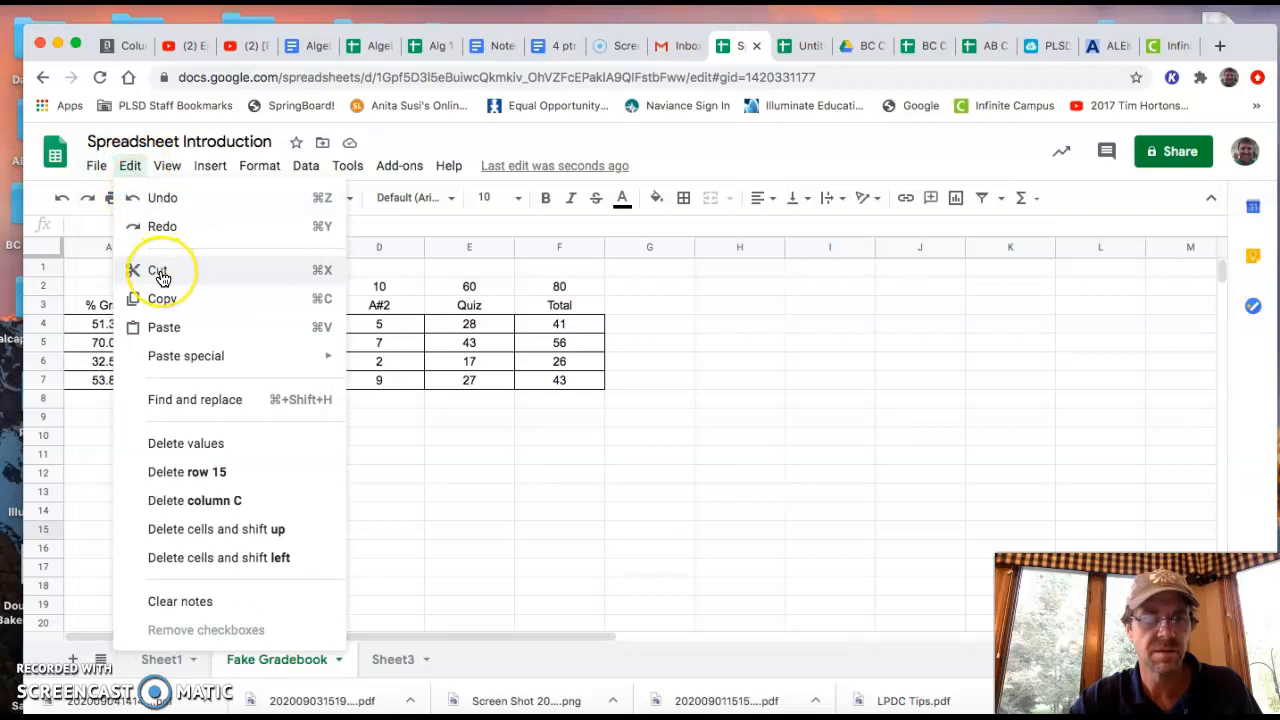
{"action": "left_click", "coordinate": [469, 497]}
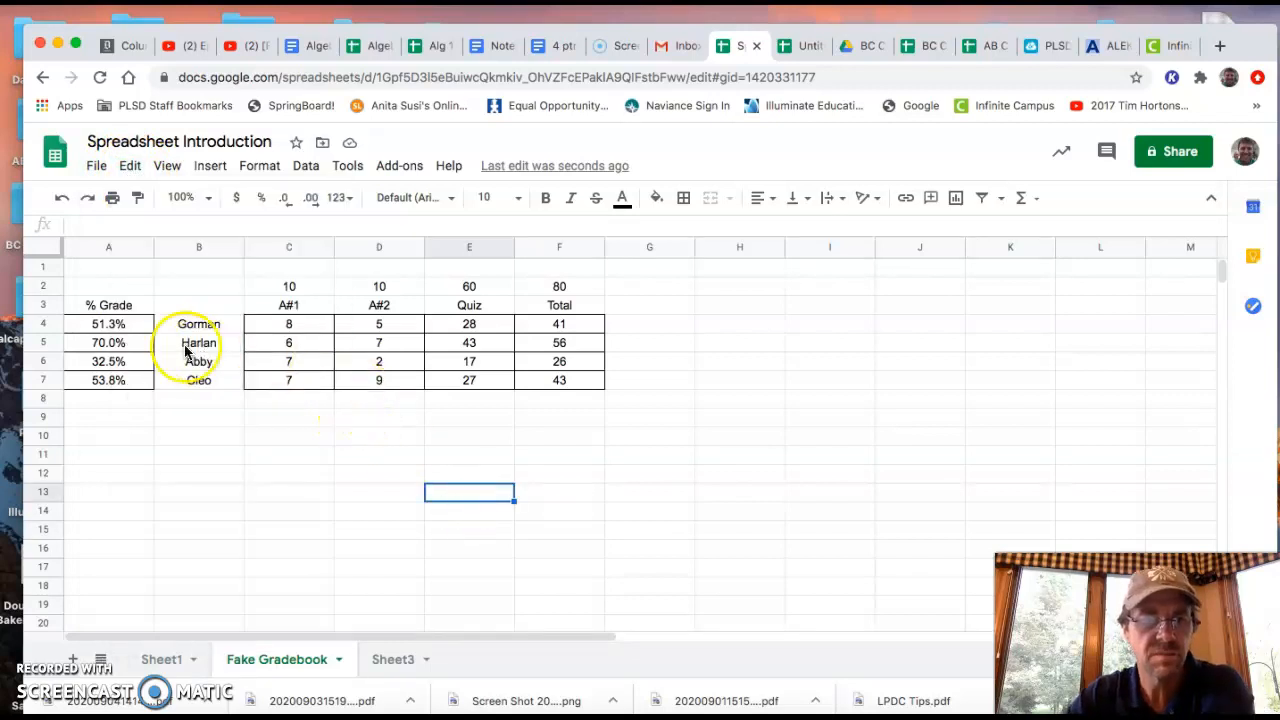
- Set the Quiz score in cell E4 to 38
{"action": "left_click", "coordinate": [477, 327]}
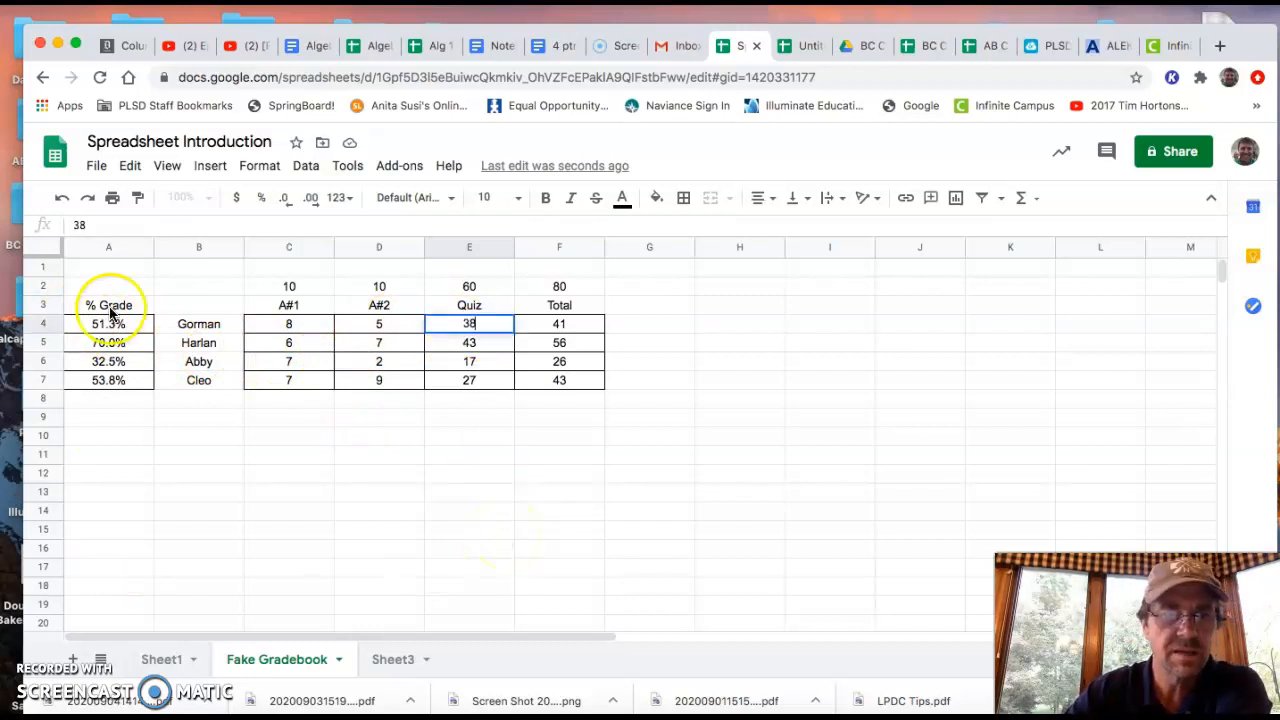
{"action": "key", "text": "Return"}
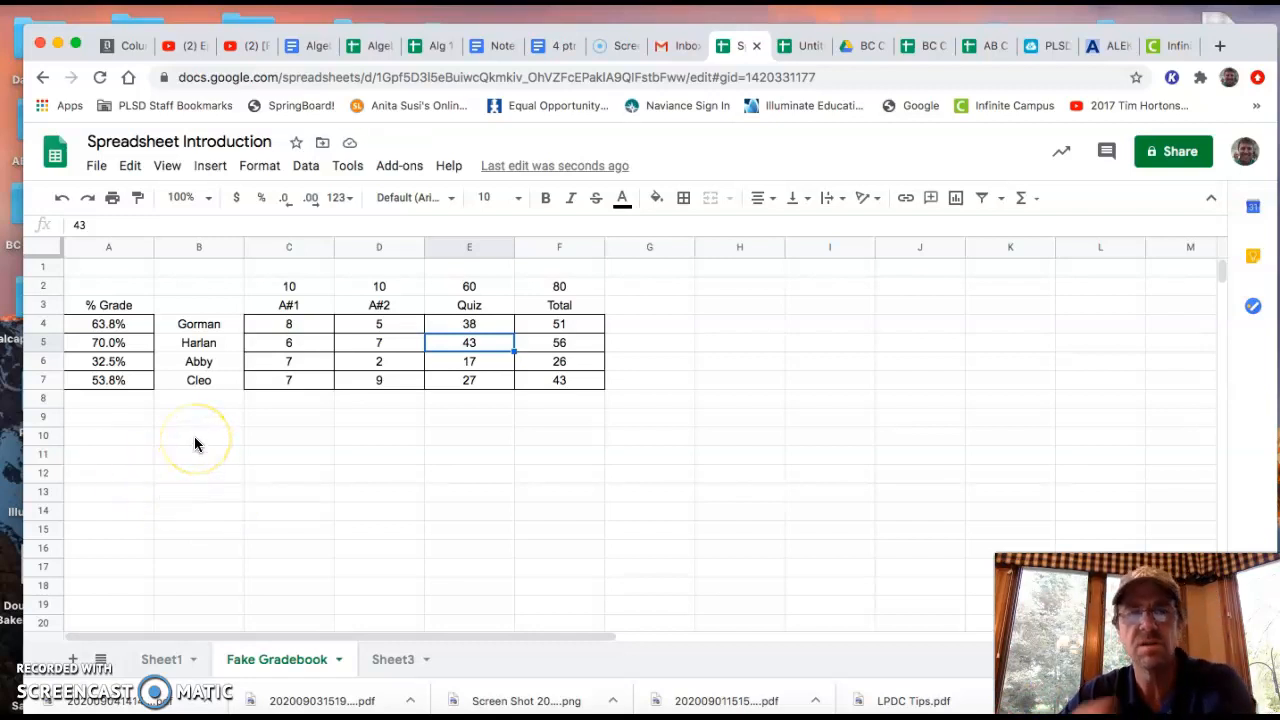
- Cut the % Grade column from A3:A7 and paste it back beside the Total column, starting at G3
{"action": "left_click_drag", "start_coordinate": [120, 305], "coordinate": [120, 378]}
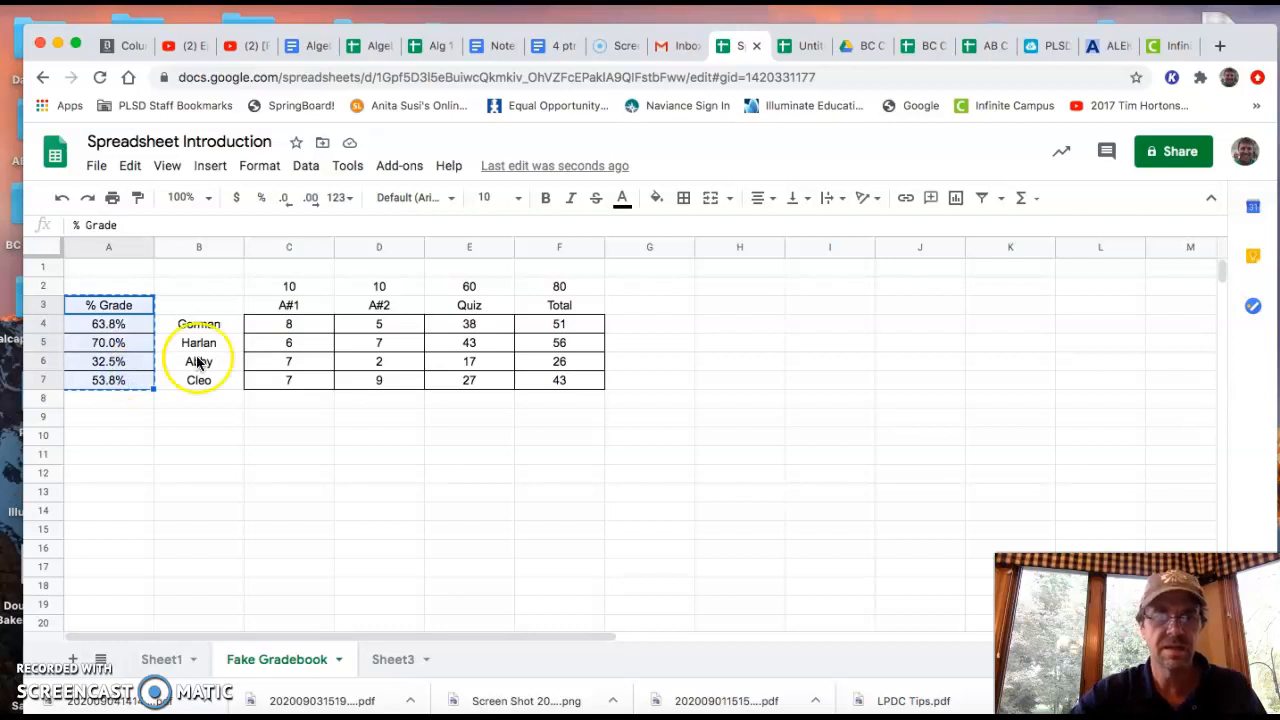
{"action": "left_click", "coordinate": [622, 305]}
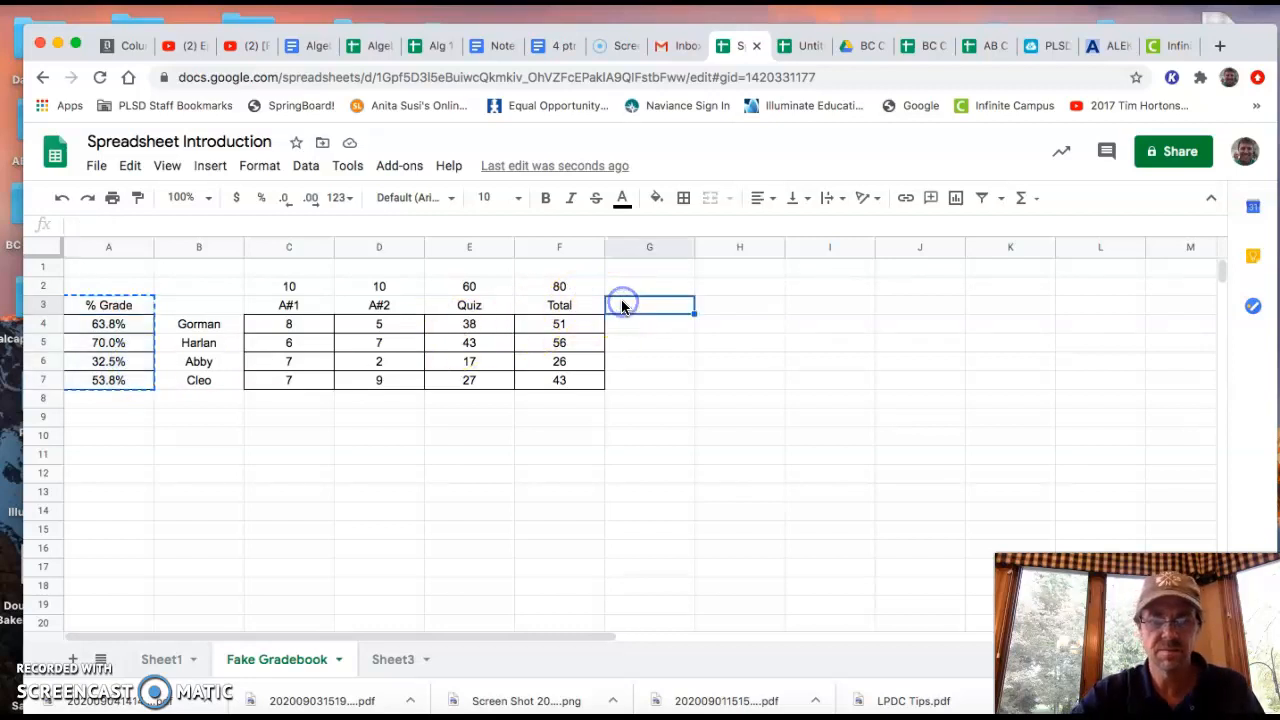
{"action": "key", "text": "ctrl+v"}
{"action": "left_click", "coordinate": [651, 491]}
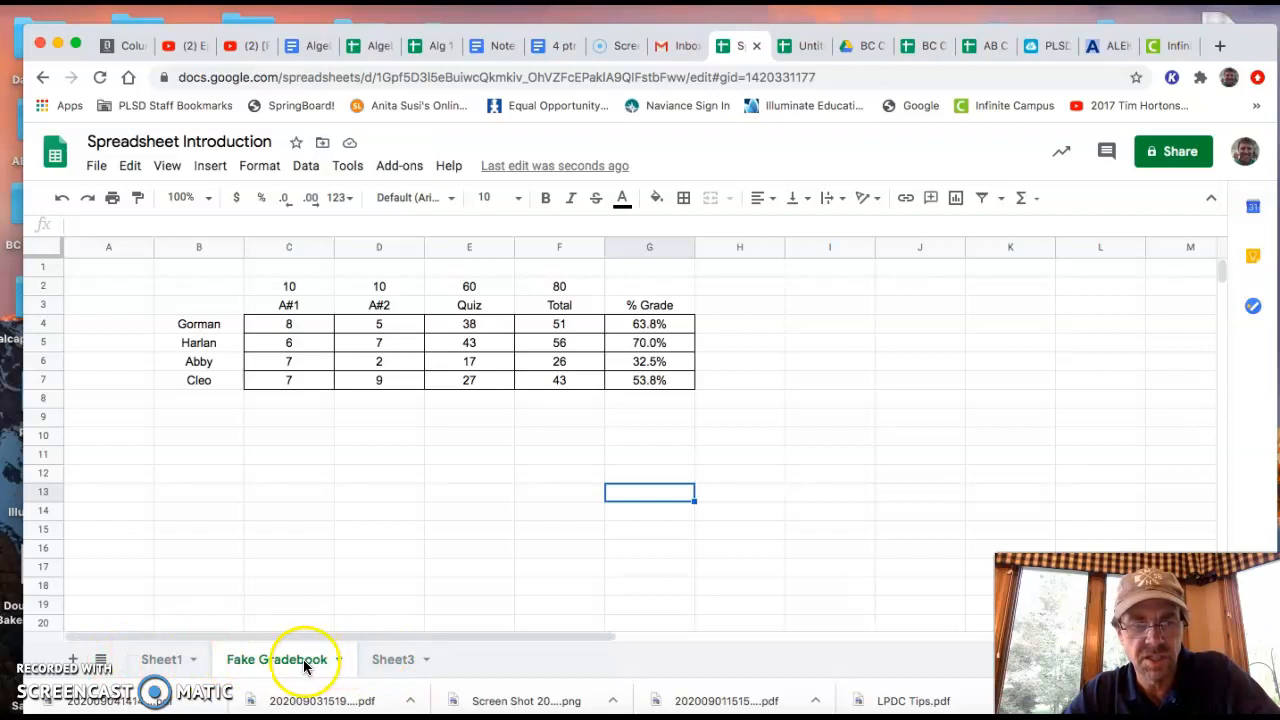
- Delete Sheet3 from the spreadsheet and confirm the deletion
{"action": "left_click", "coordinate": [392, 660]}
{"action": "left_click", "coordinate": [426, 662]}
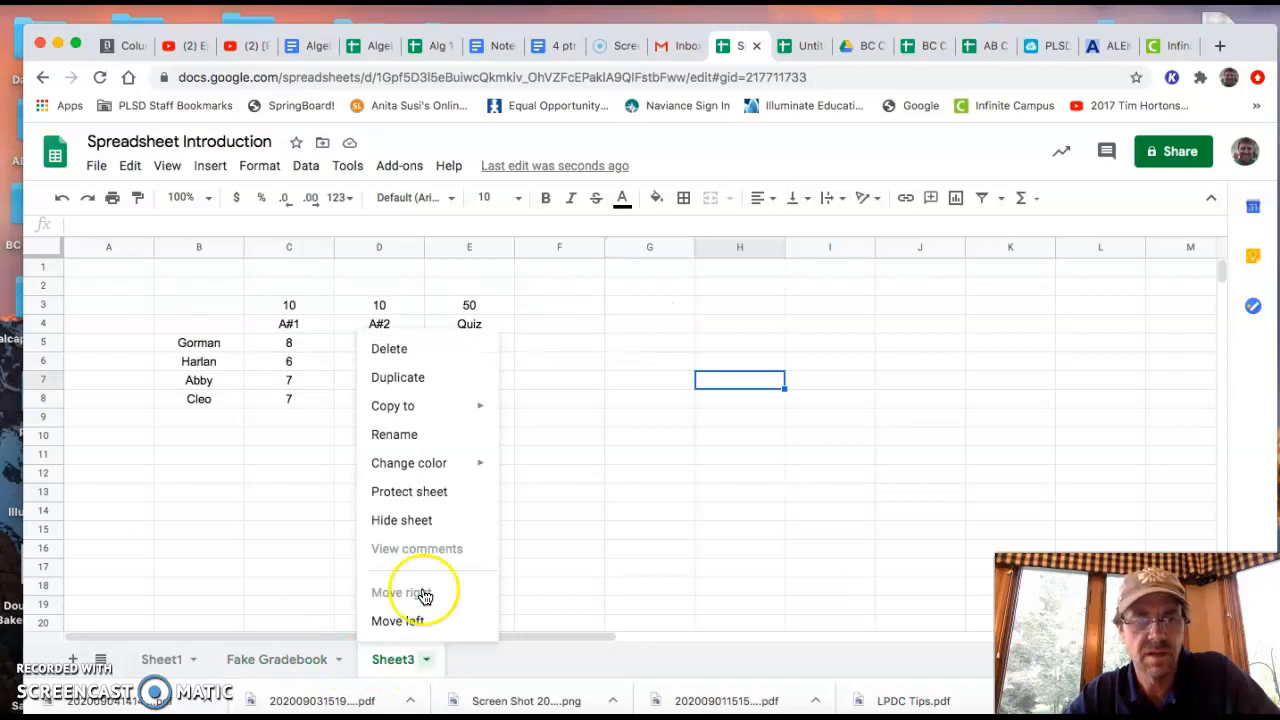
{"action": "left_click", "coordinate": [400, 350]}
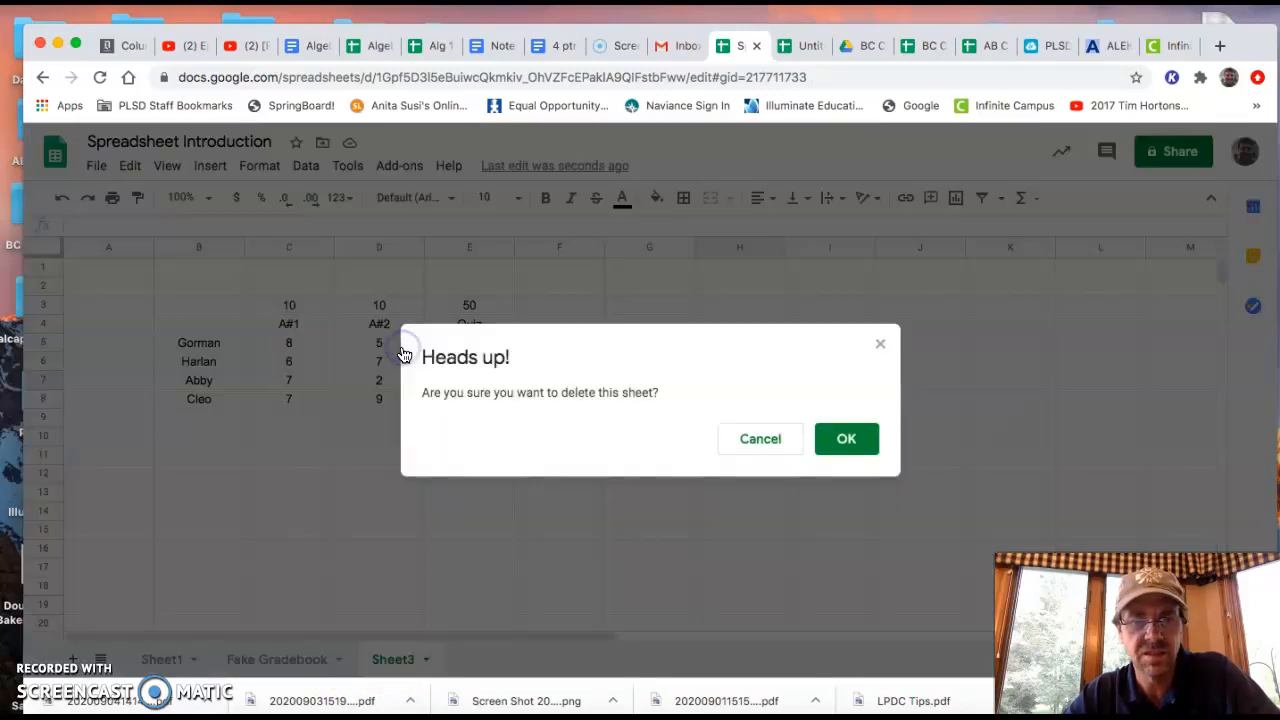
{"action": "left_click", "coordinate": [843, 440]}
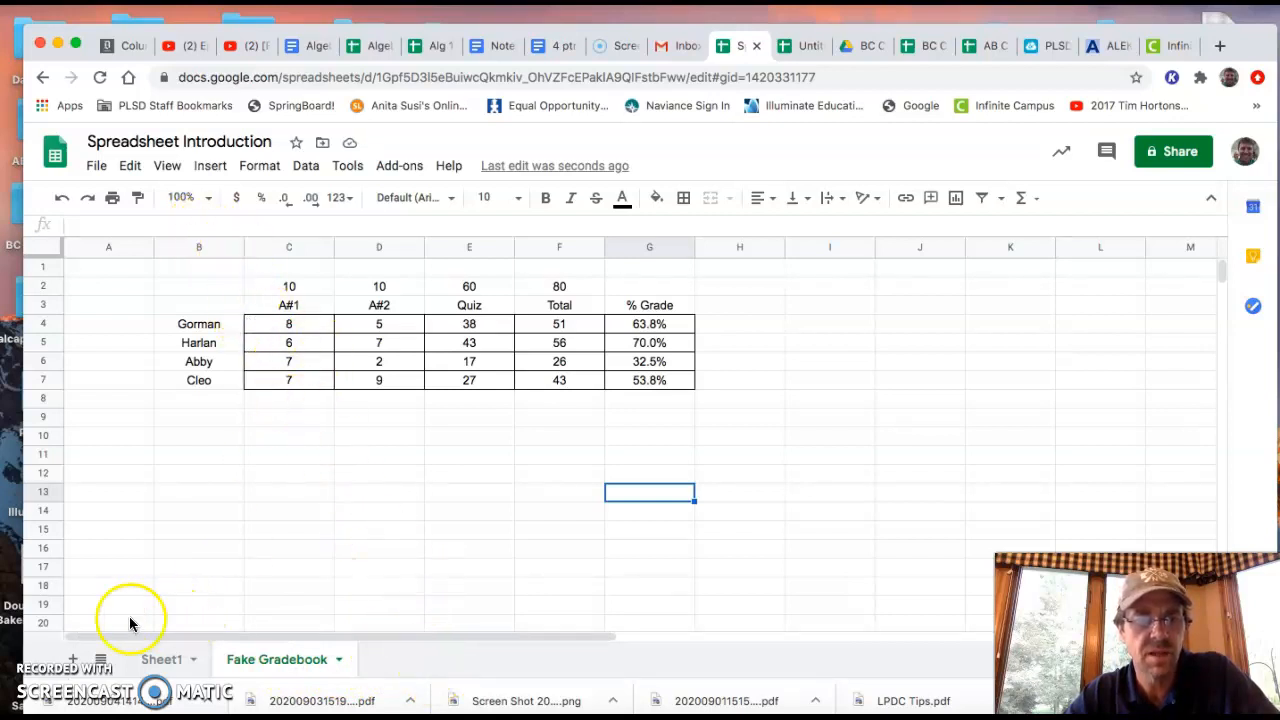
- Add three new blank sheets to the spreadsheet
{"action": "left_click", "coordinate": [72, 660]}
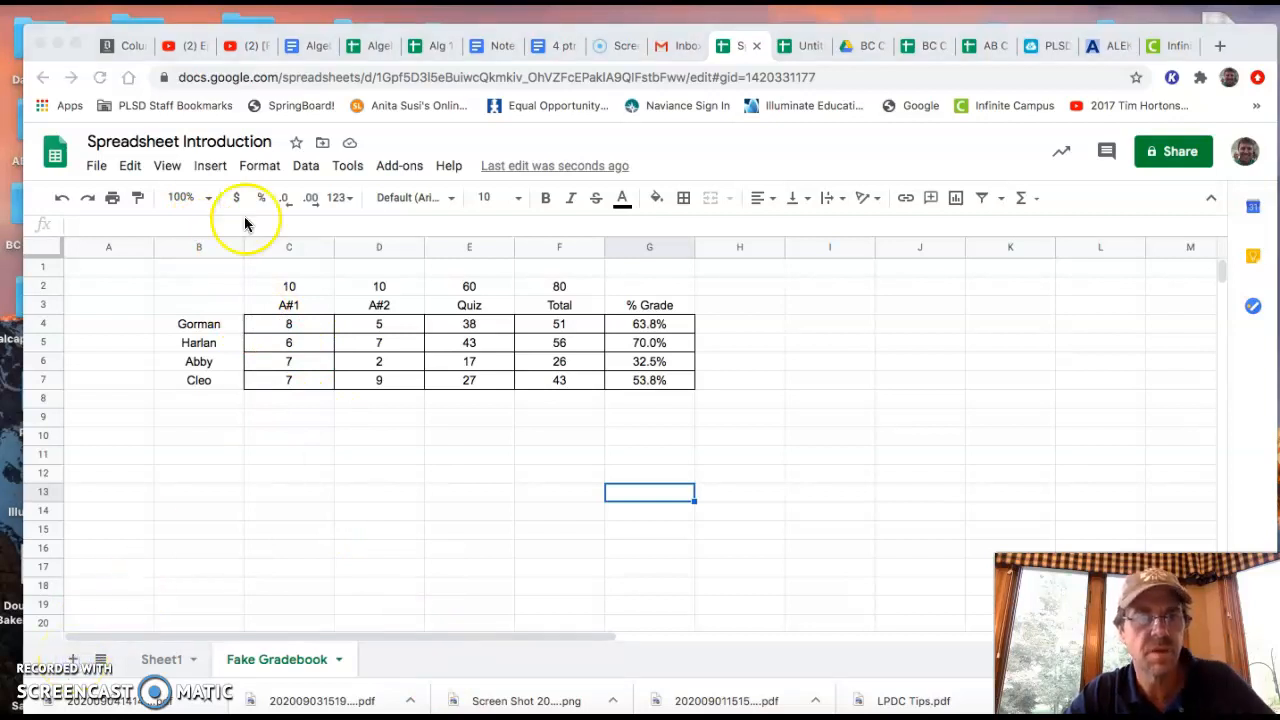
{"action": "left_click_drag", "start_coordinate": [84, 38], "coordinate": [86, 18]}
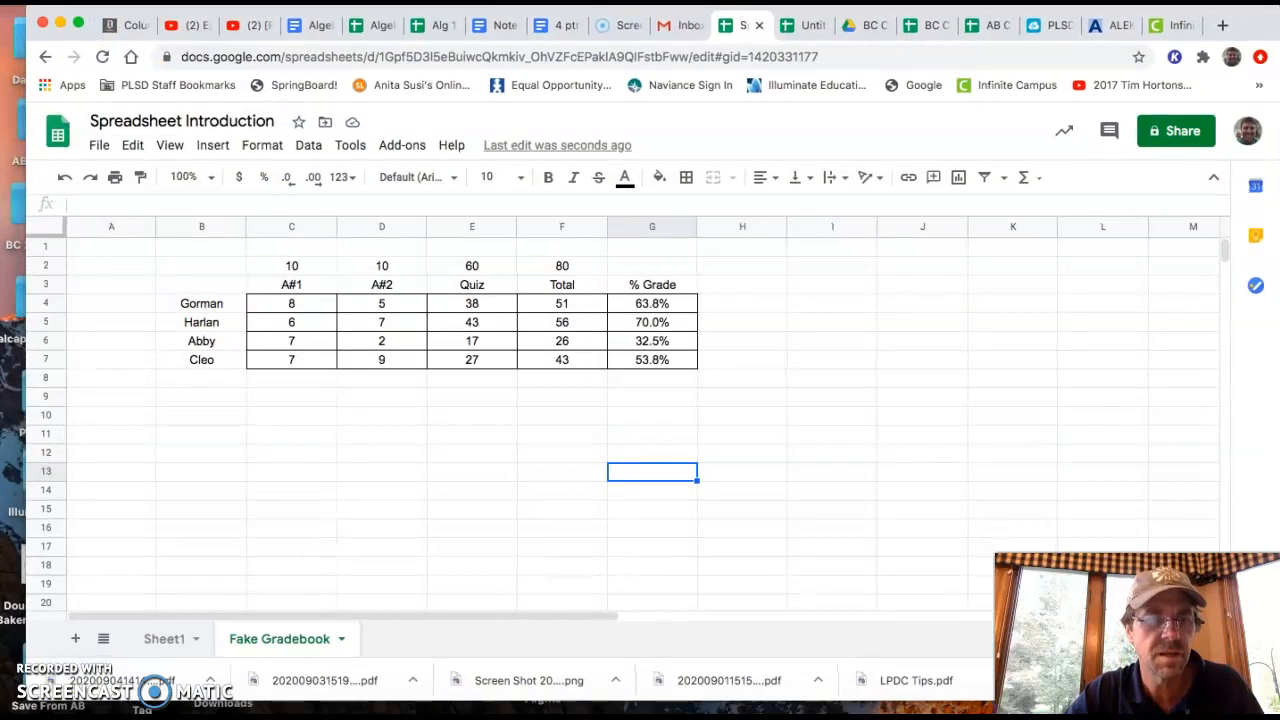
{"action": "left_click", "coordinate": [73, 640]}
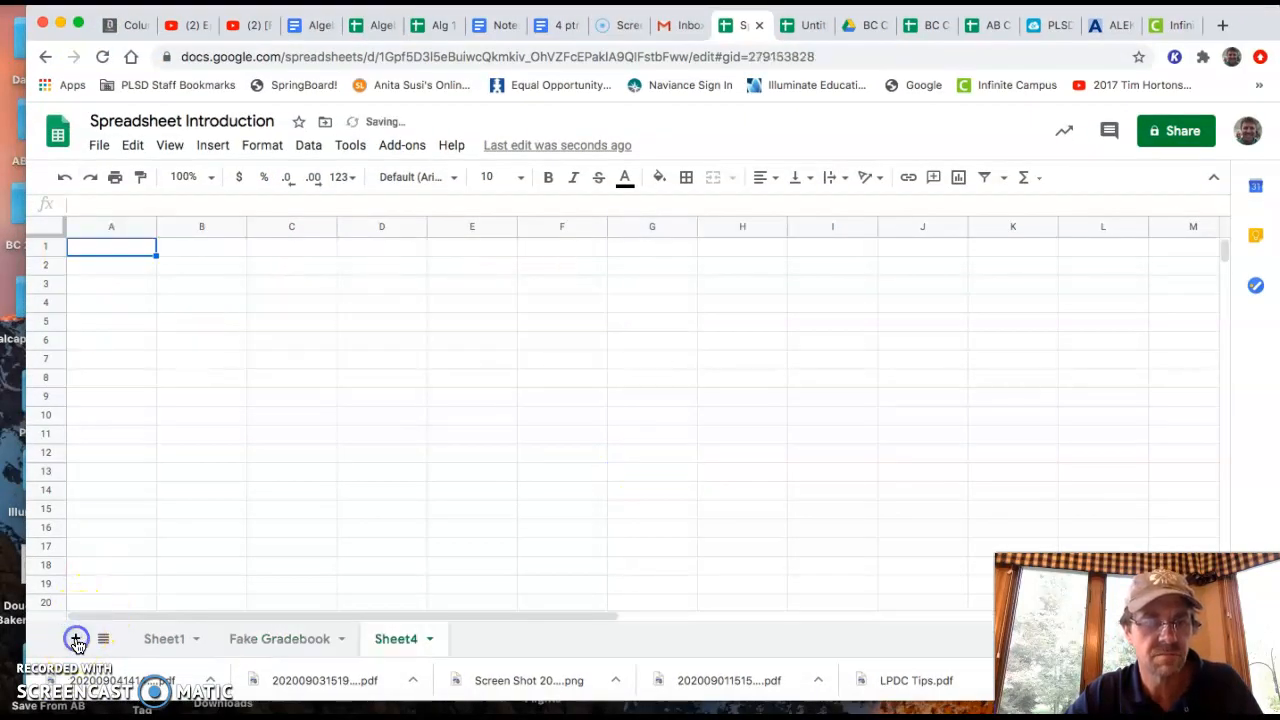
{"action": "left_click", "coordinate": [76, 640]}
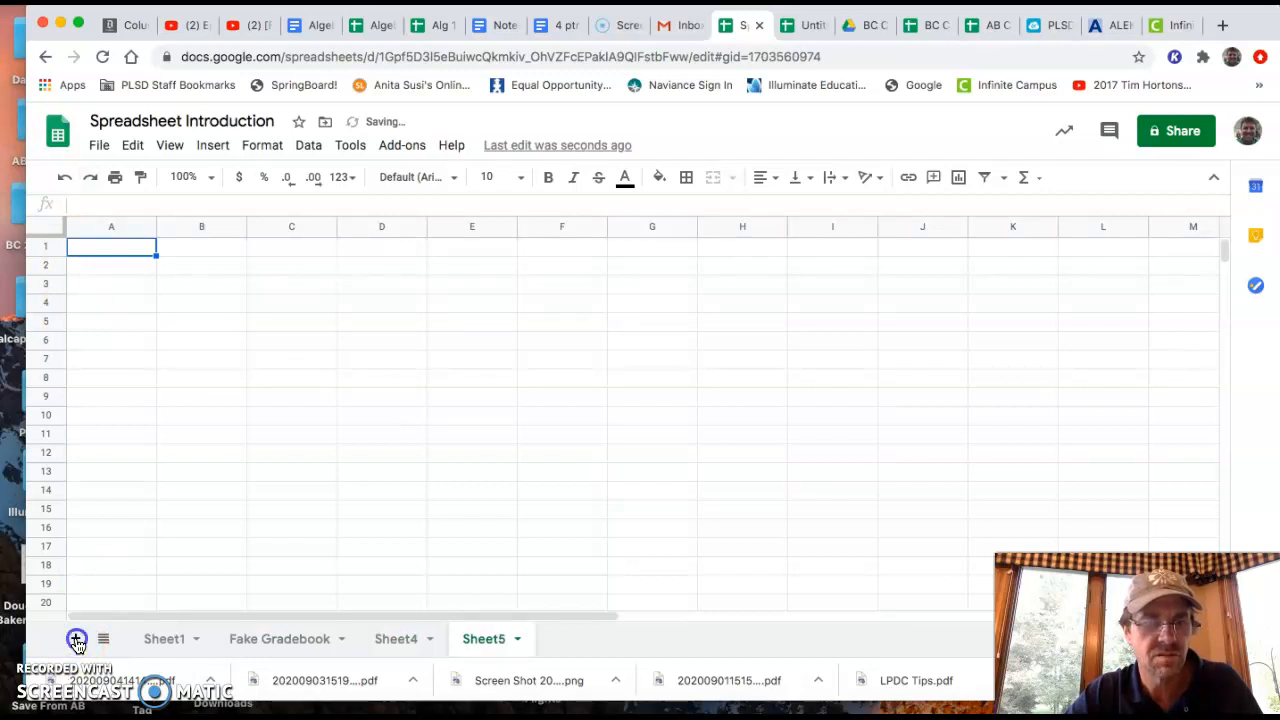
{"action": "left_click", "coordinate": [76, 640]}
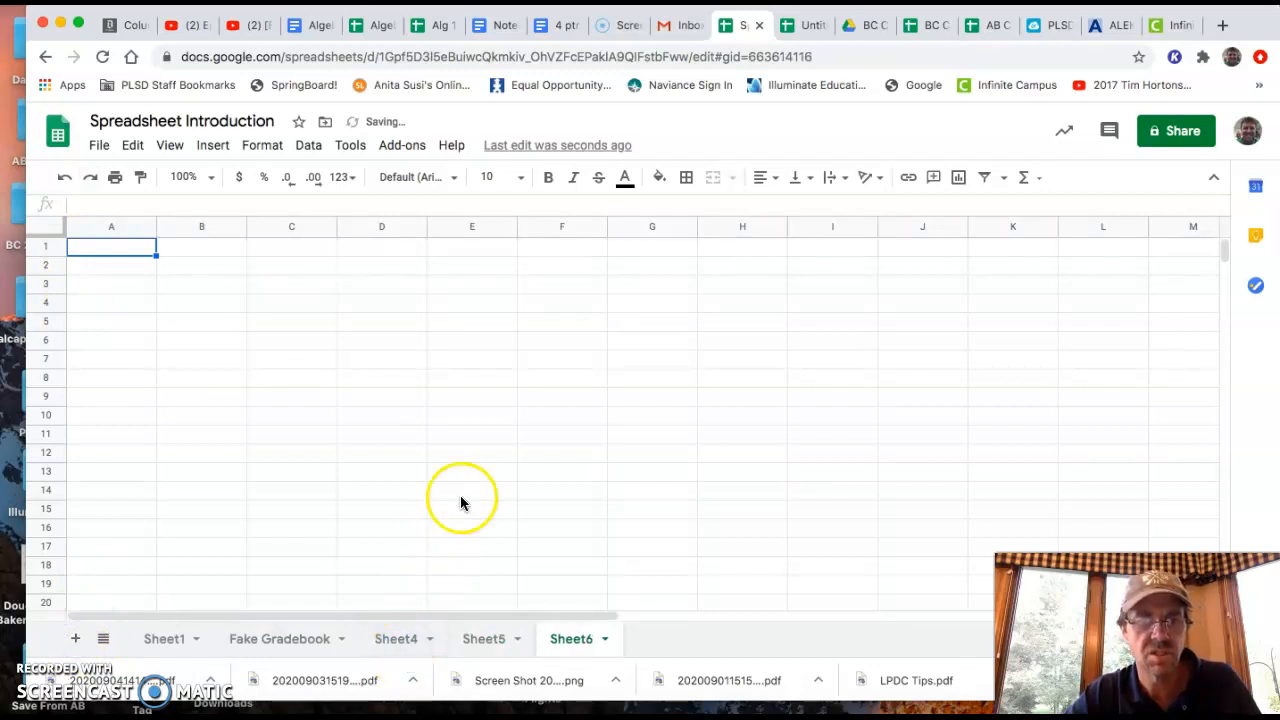
- Rename Sheet4 as Public Gradebook
{"action": "left_click", "coordinate": [289, 639]}
{"action": "left_click", "coordinate": [392, 645]}
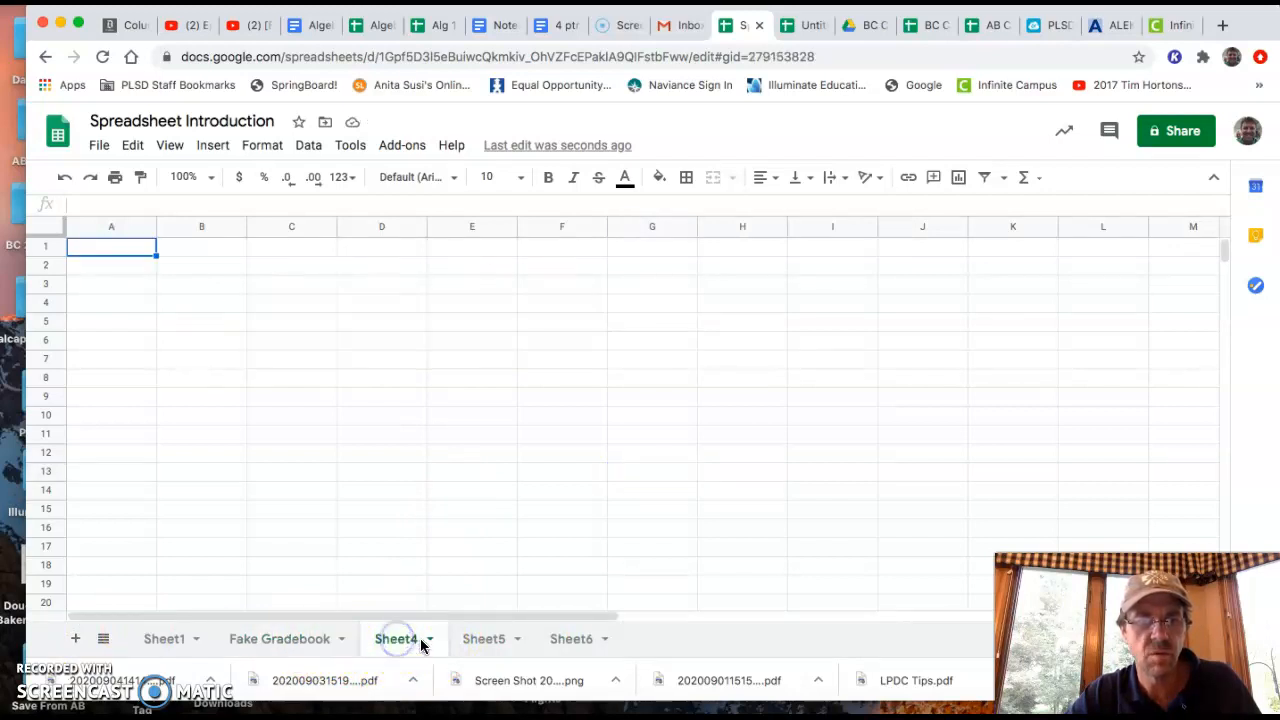
{"action": "left_click", "coordinate": [430, 641]}
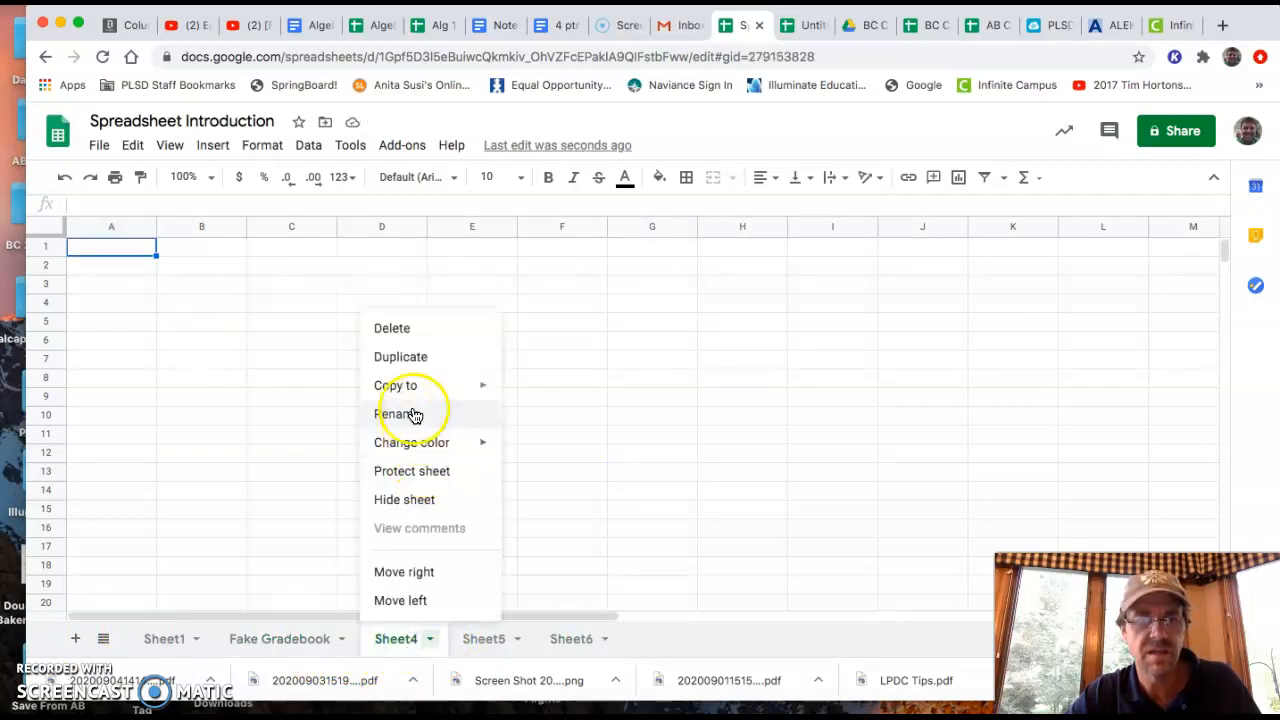
{"action": "left_click", "coordinate": [410, 414]}
{"action": "type", "text": "Public Gradebook"}
{"action": "key", "text": "Return"}
{"action": "left_click", "coordinate": [381, 490]}
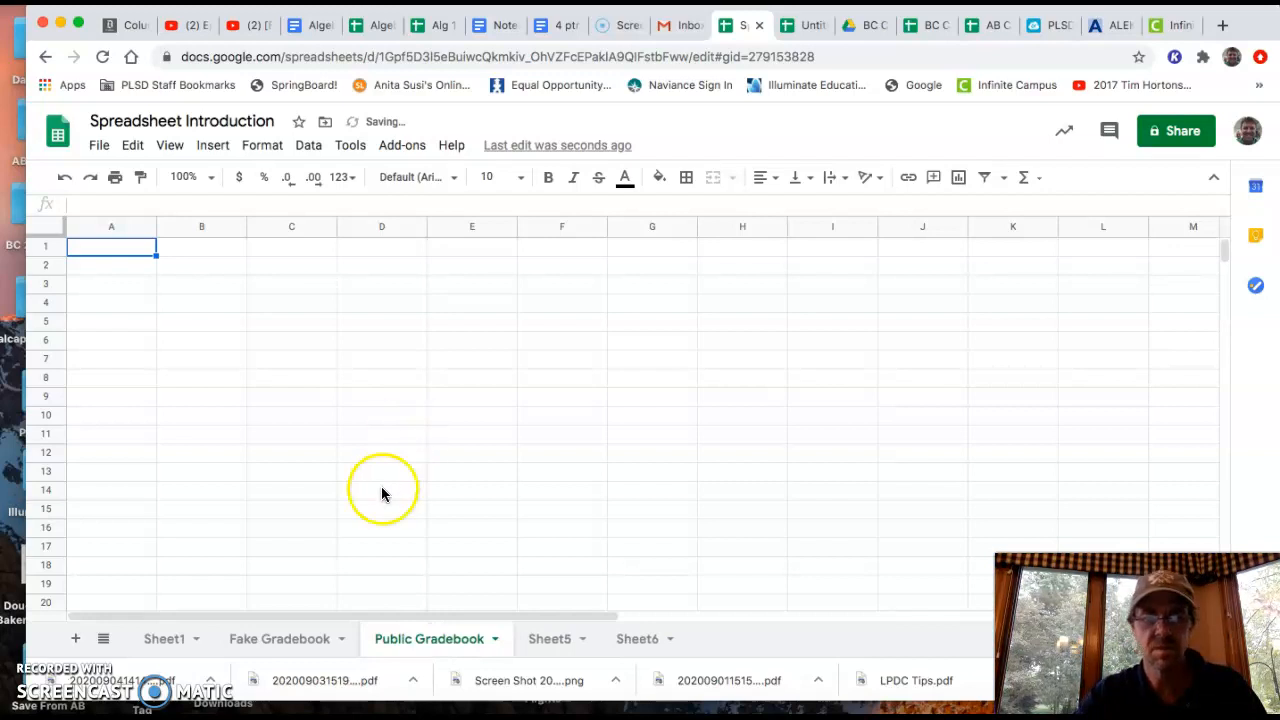
- Enter the numbers 1 and 2 in cells A4 and A5 of the Fake Gradebook sheet
{"action": "left_click", "coordinate": [276, 640]}
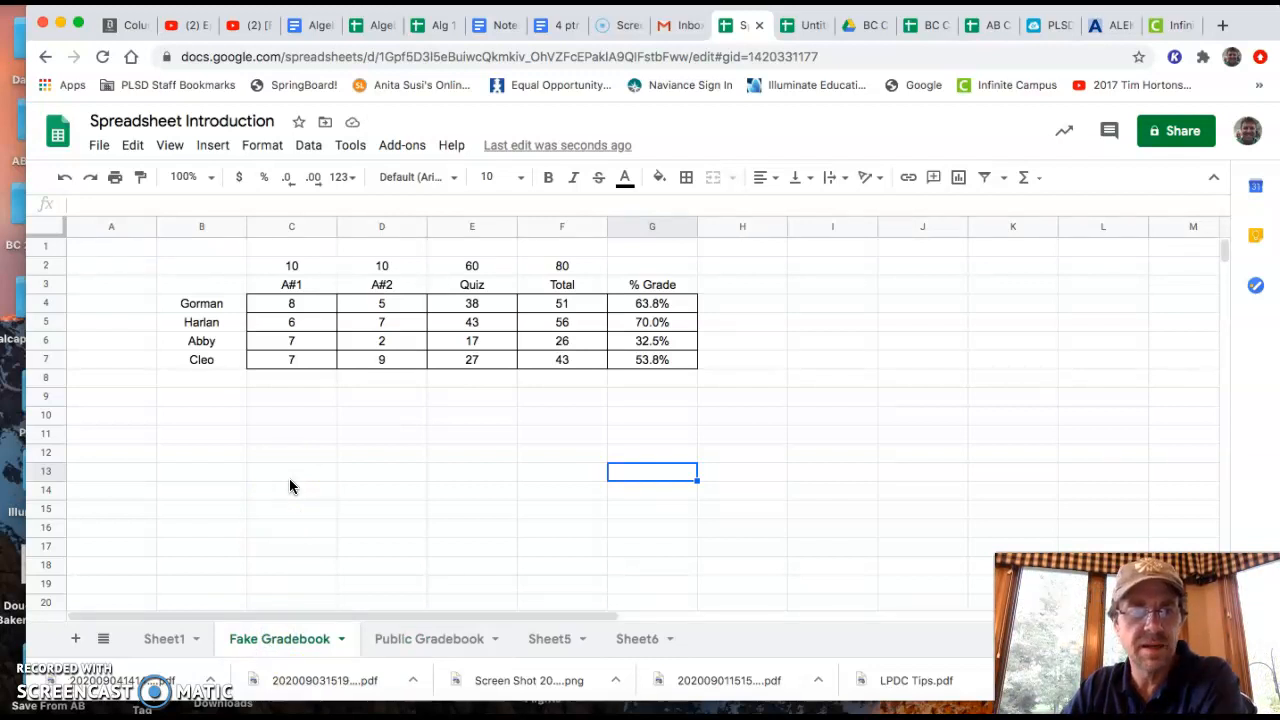
{"action": "left_click", "coordinate": [97, 304]}
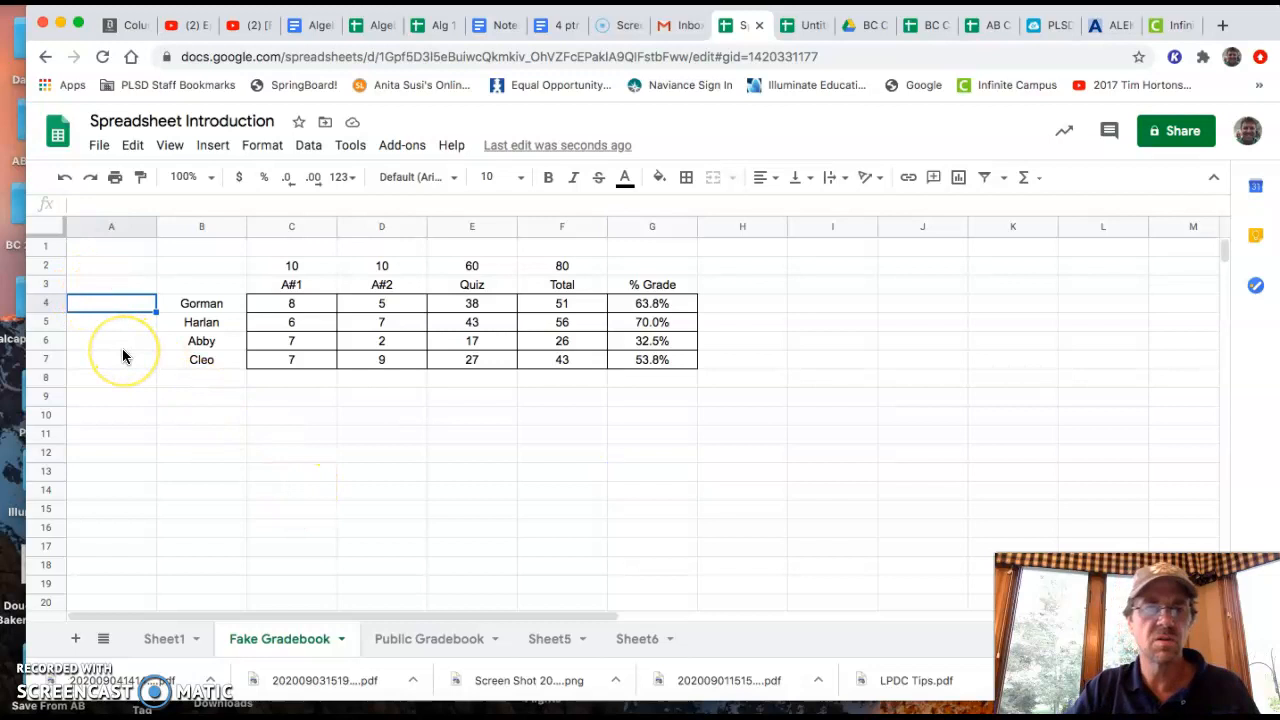
{"action": "type", "text": "1"}
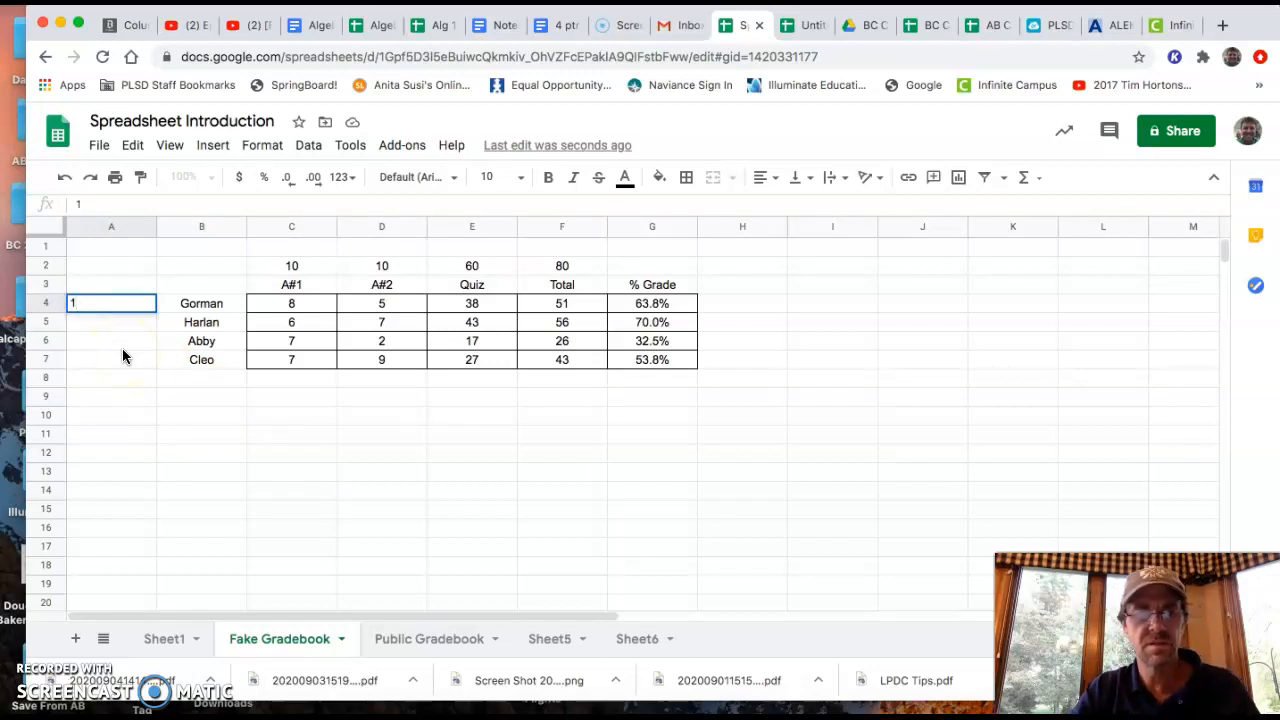
{"action": "key", "text": "Return"}
{"action": "type", "text": "2"}
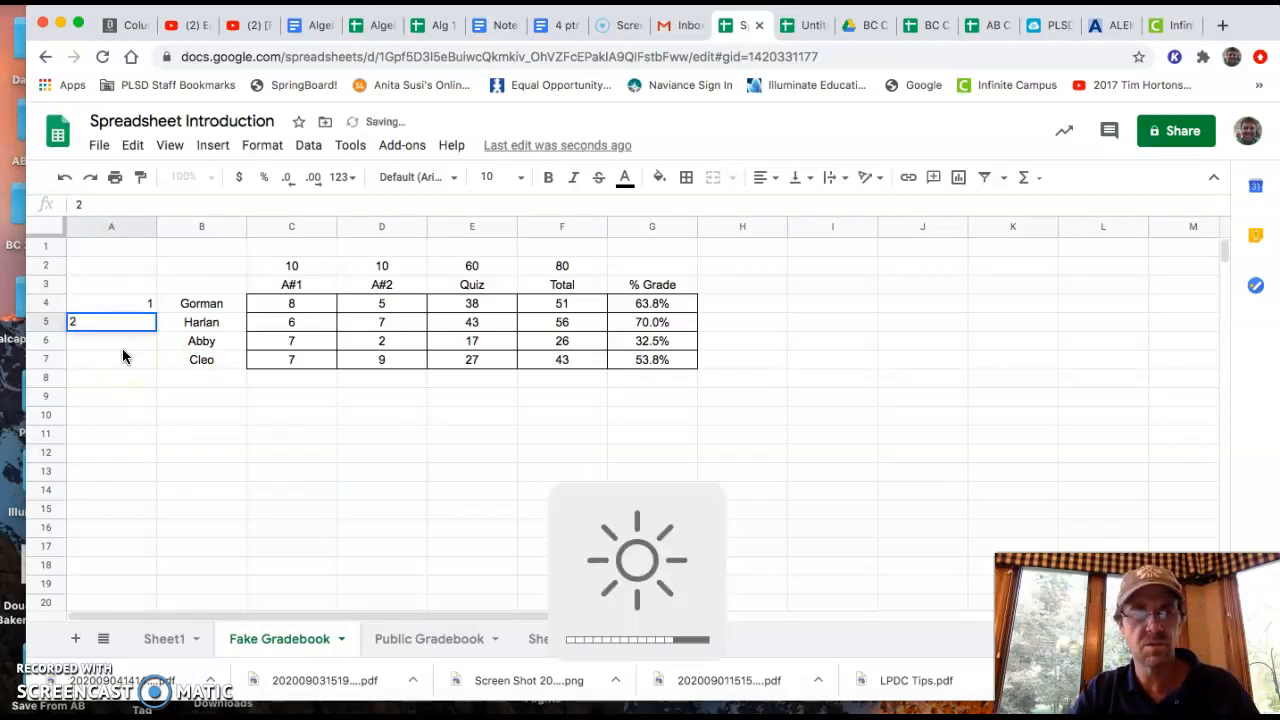
{"action": "key", "text": "Return"}
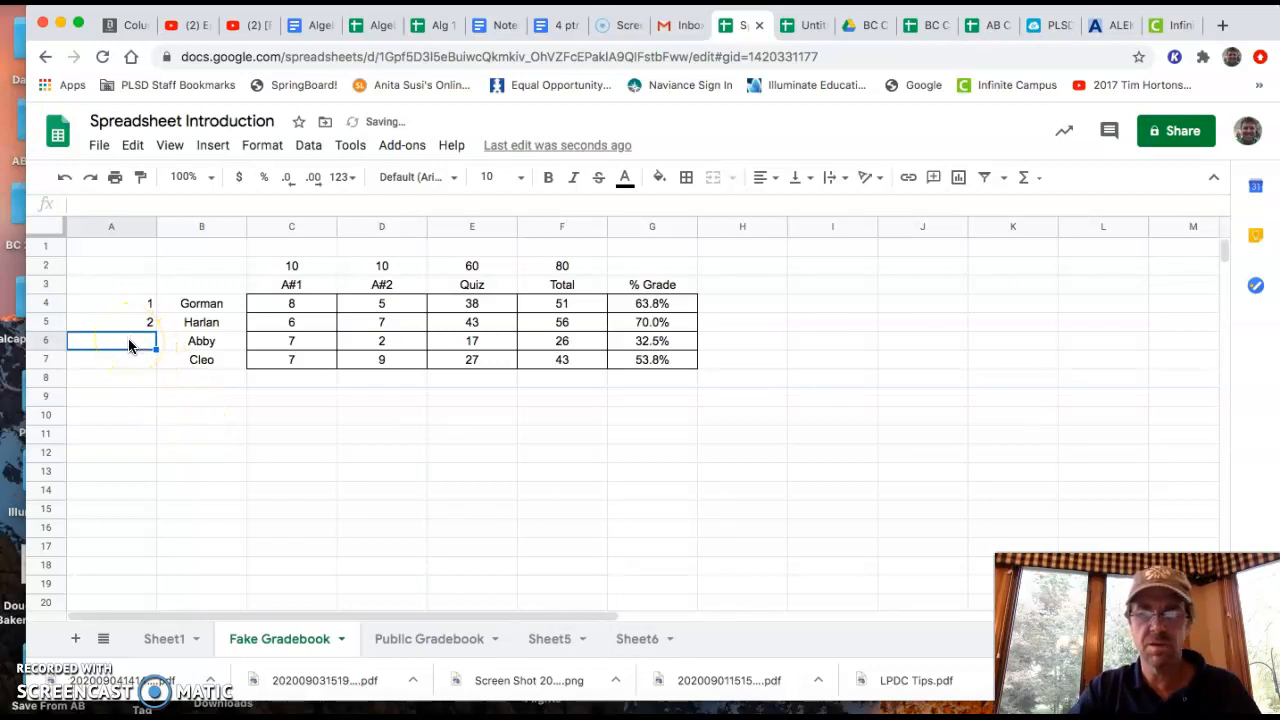
- Enter the formula =A5+1 in cell A6 to continue the numbering
{"action": "type", "text": "="}
{"action": "left_click", "coordinate": [103, 350]}
{"action": "left_click", "coordinate": [113, 322]}
{"action": "type", "text": "+"}
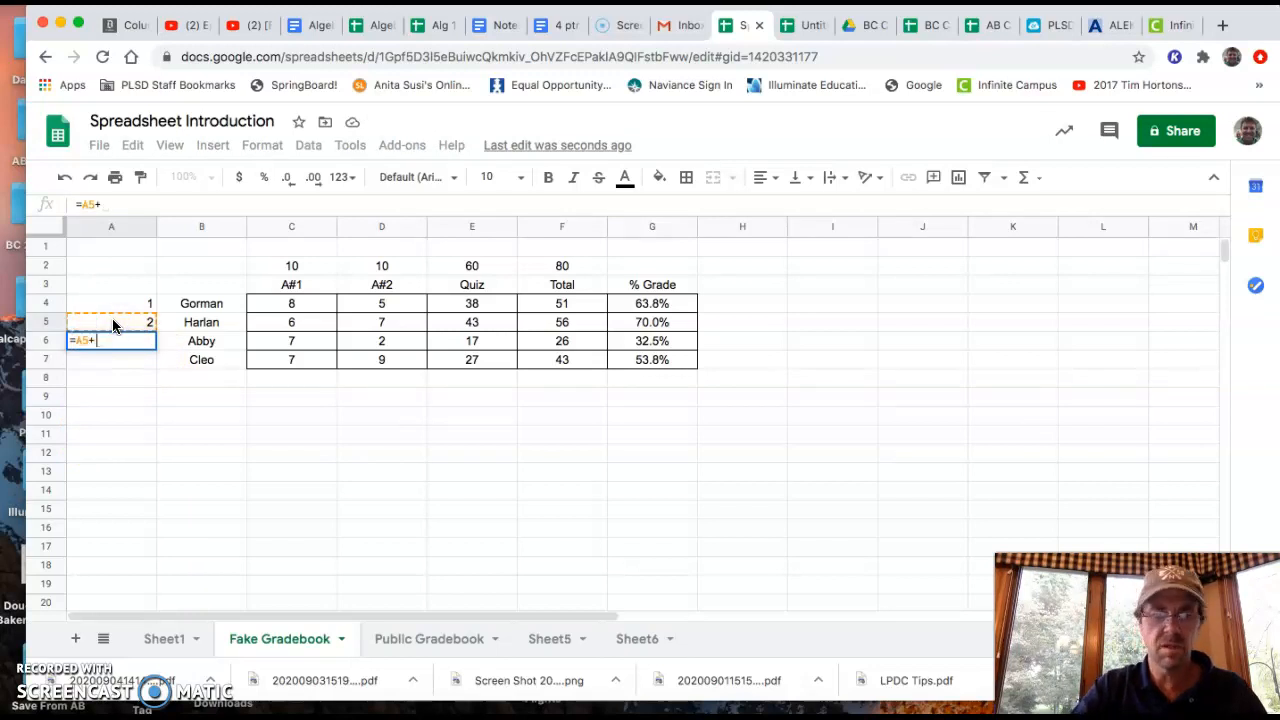
{"action": "type", "text": "1"}
{"action": "key", "text": "Return"}
- Fill the numbering formula from A6 down to A16
{"action": "left_click", "coordinate": [120, 340]}
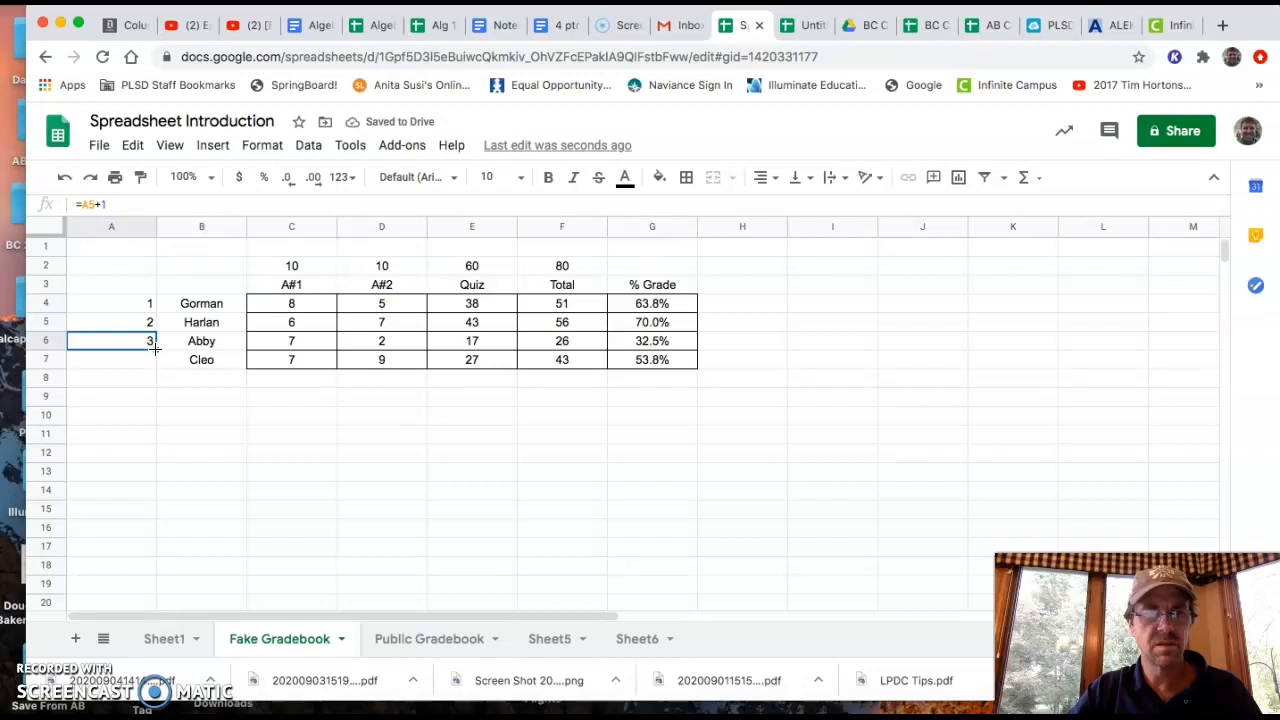
{"action": "left_click_drag", "start_coordinate": [155, 348], "coordinate": [165, 533]}
{"action": "left_click", "coordinate": [205, 530]}
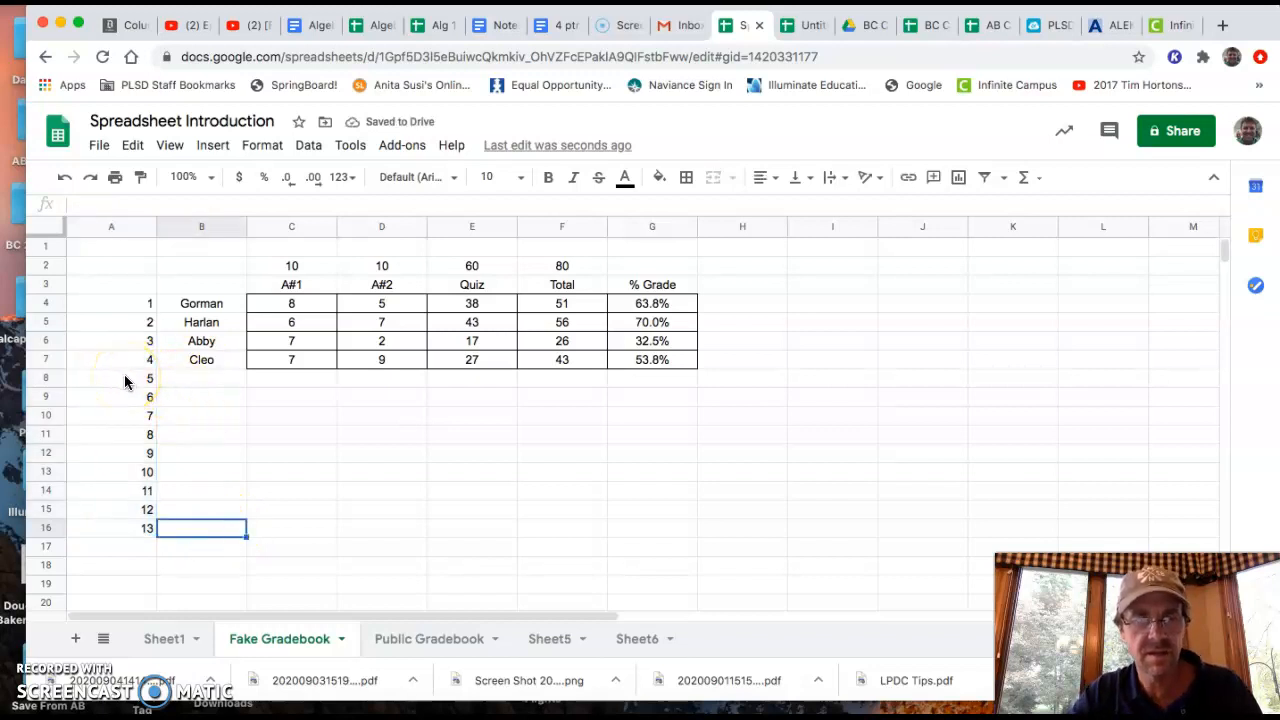
- Clear the surplus row numbers below the last student, in cells A8:A16
{"action": "left_click_drag", "start_coordinate": [123, 376], "coordinate": [143, 528]}
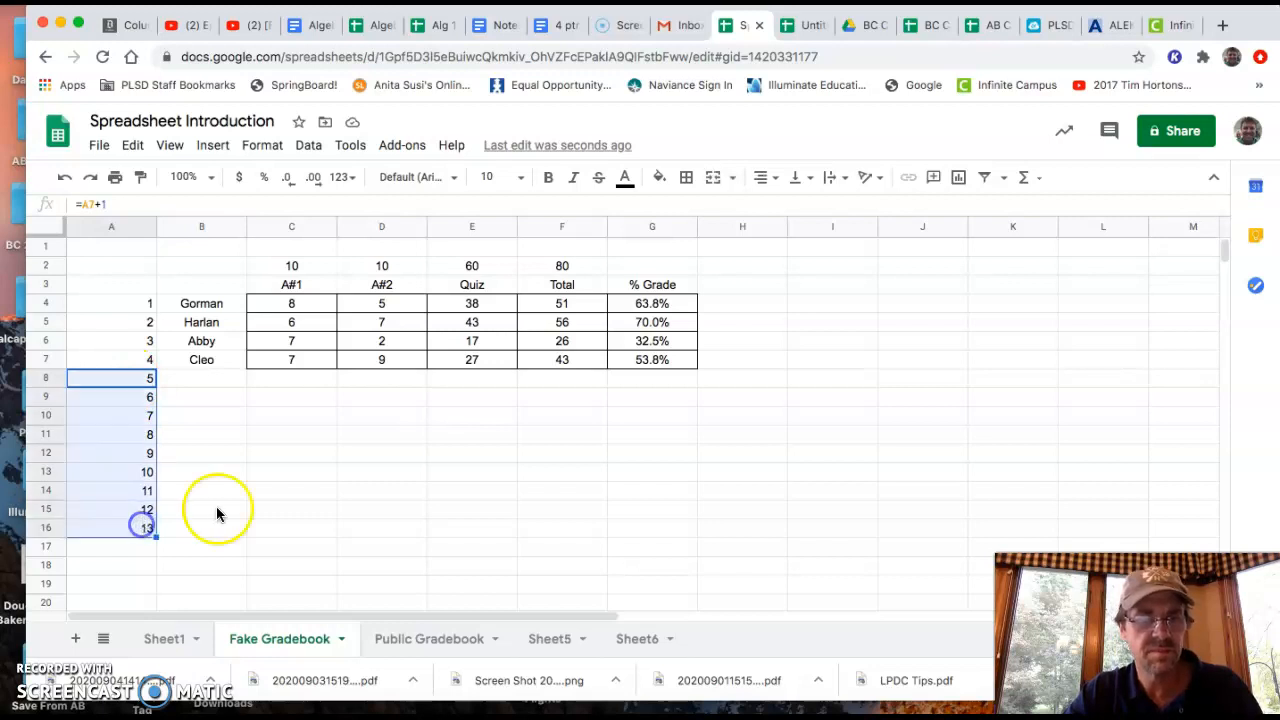
{"action": "key", "text": "Delete"}
{"action": "left_click", "coordinate": [281, 511]}
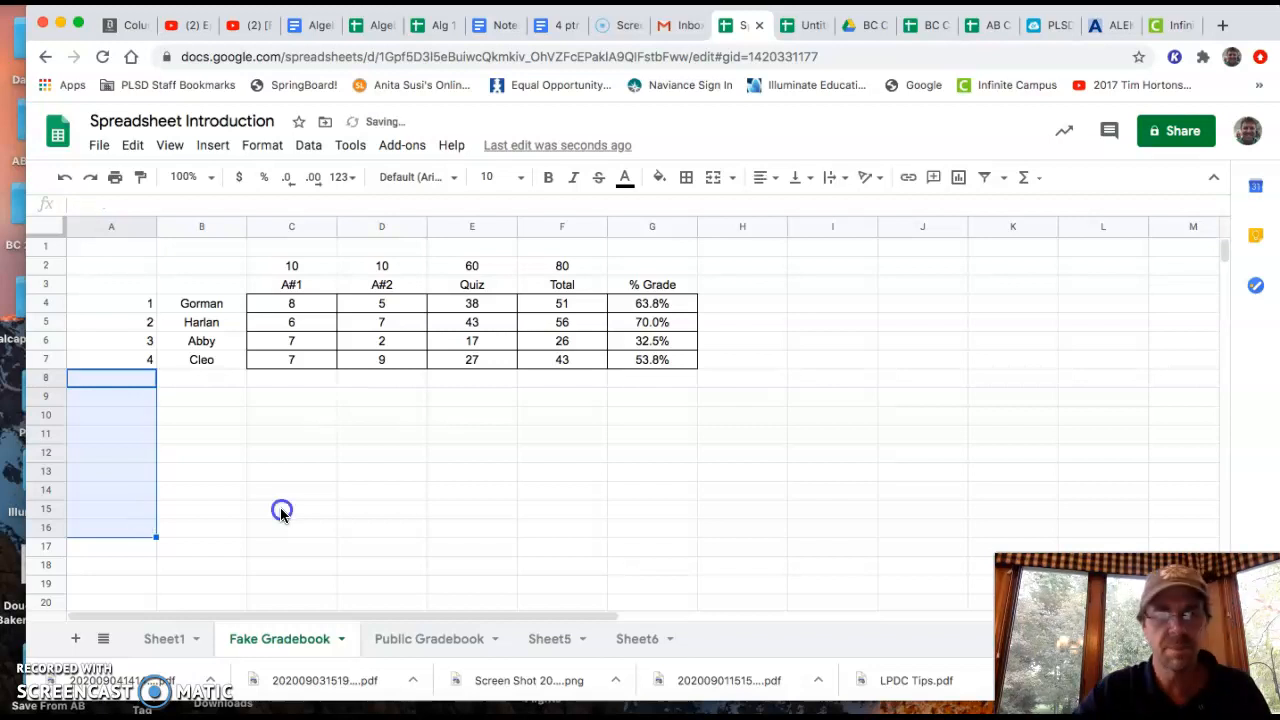
- Link cell B3 of the Public Gradebook sheet to the first student's number with ='Fake Gradebook'!A4
{"action": "left_click", "coordinate": [410, 646]}
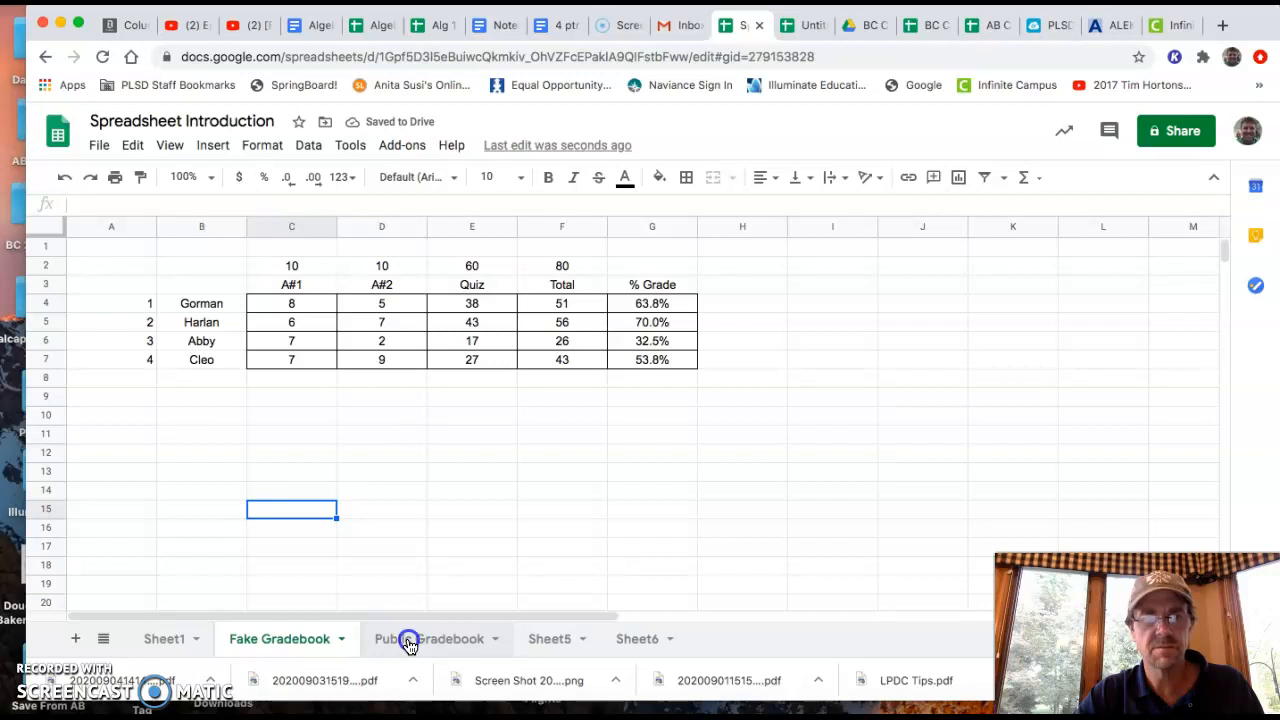
{"action": "left_click", "coordinate": [180, 290]}
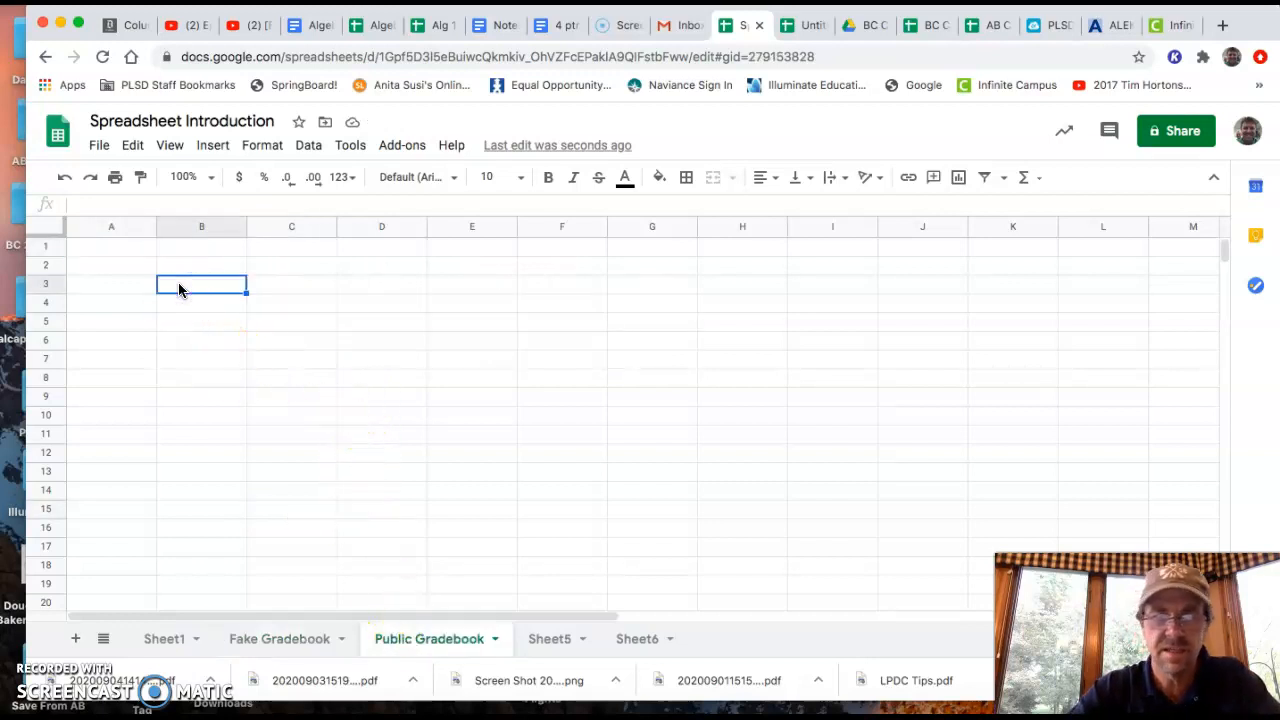
{"action": "type", "text": "="}
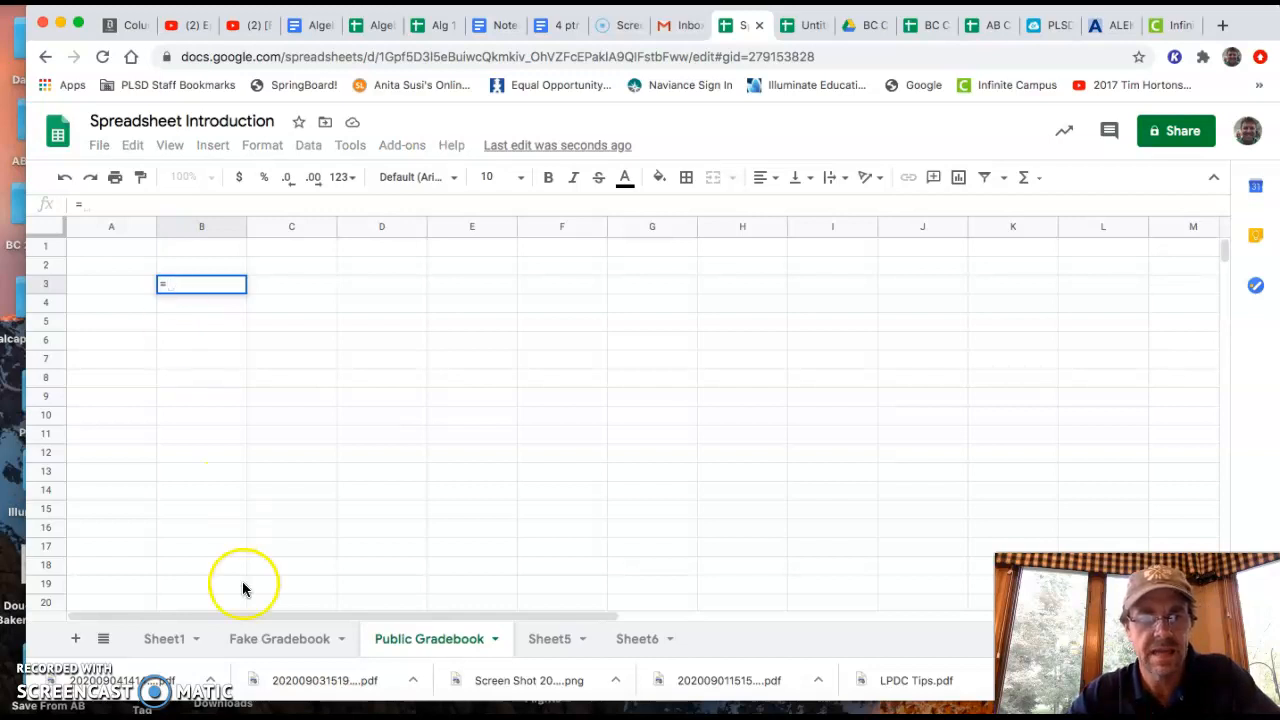
{"action": "left_click", "coordinate": [263, 641]}
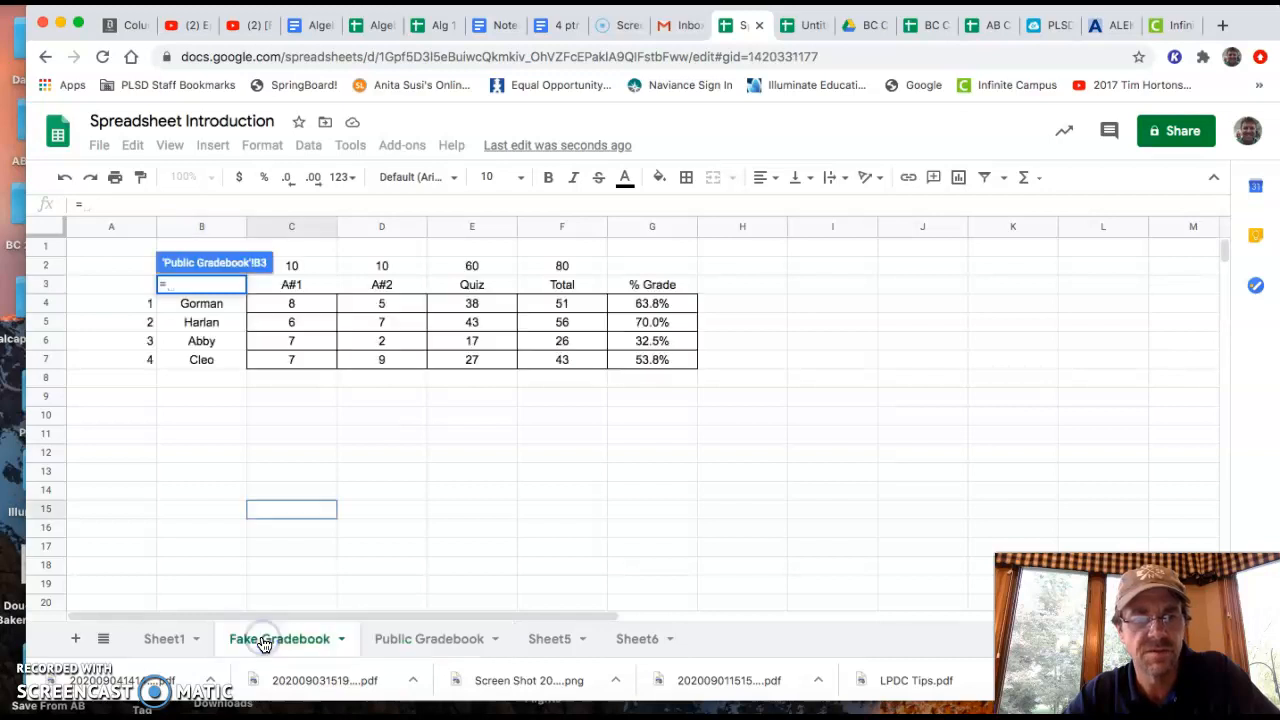
{"action": "left_click", "coordinate": [139, 308]}
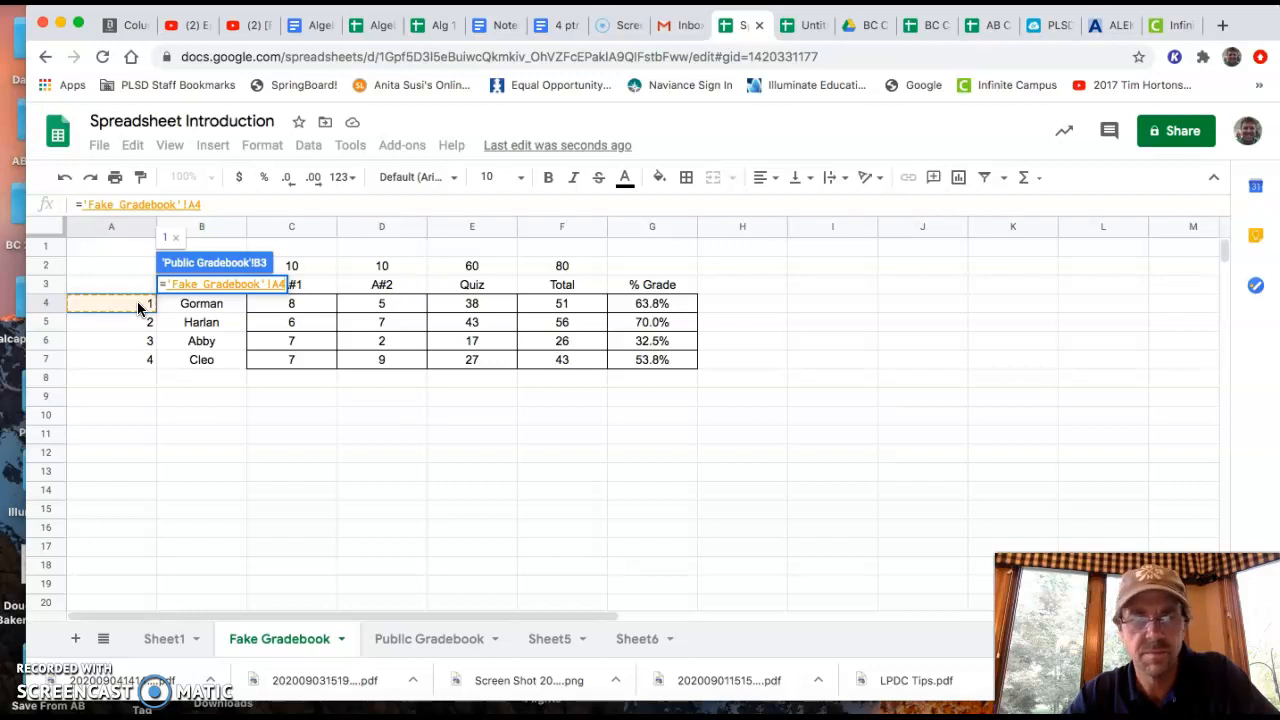
{"action": "key", "text": "Return"}
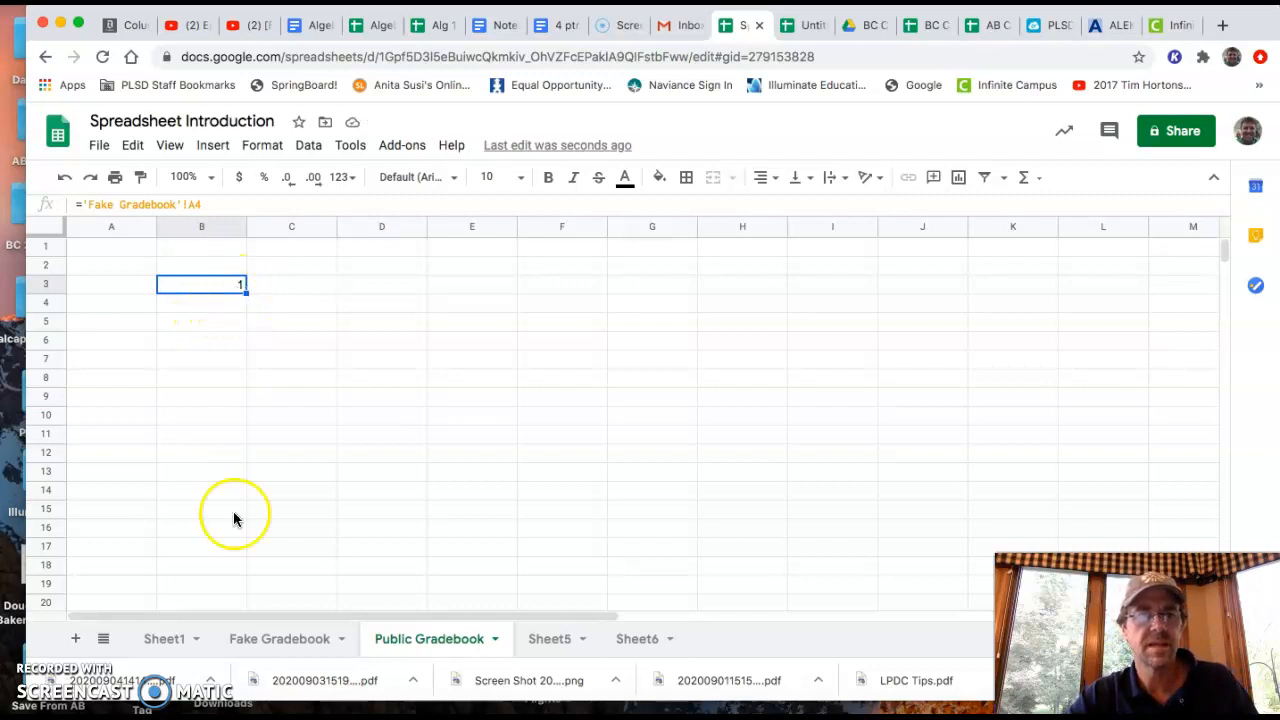
- Change the number in cell A4 of the Fake Gradebook sheet to 45678
{"action": "left_click", "coordinate": [275, 643]}
{"action": "left_click", "coordinate": [115, 299]}
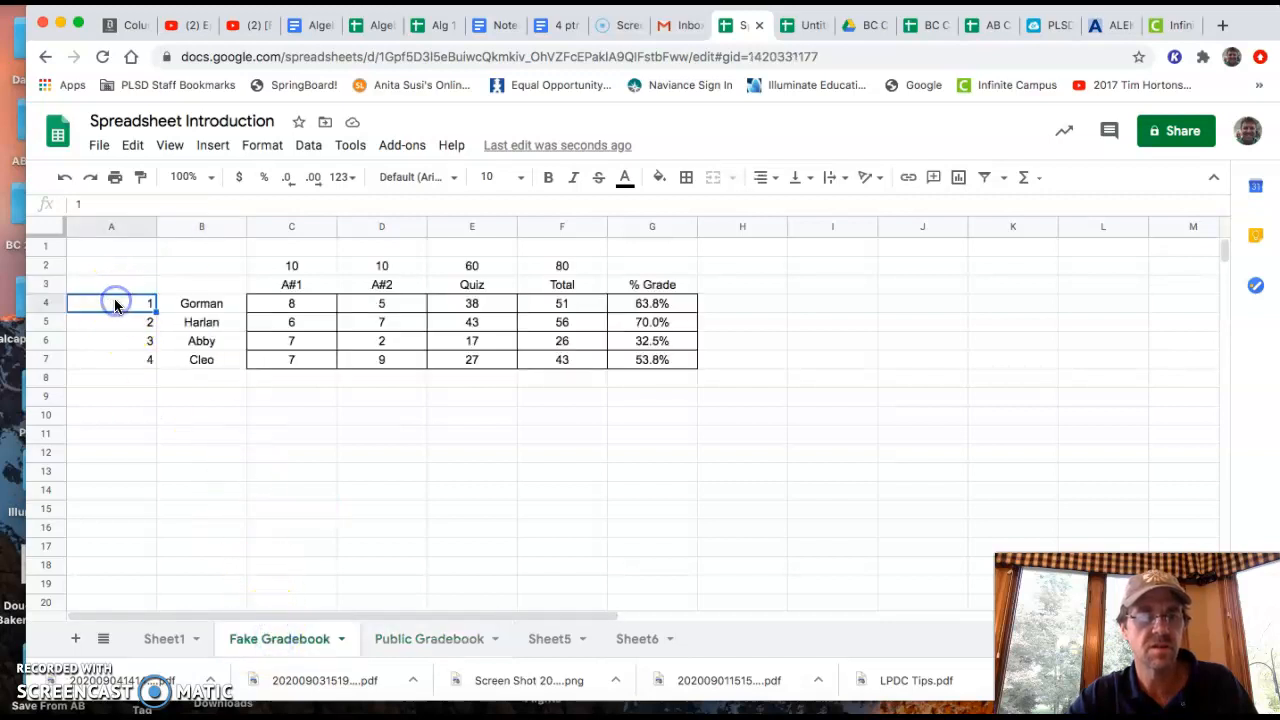
{"action": "type", "text": "4567"}
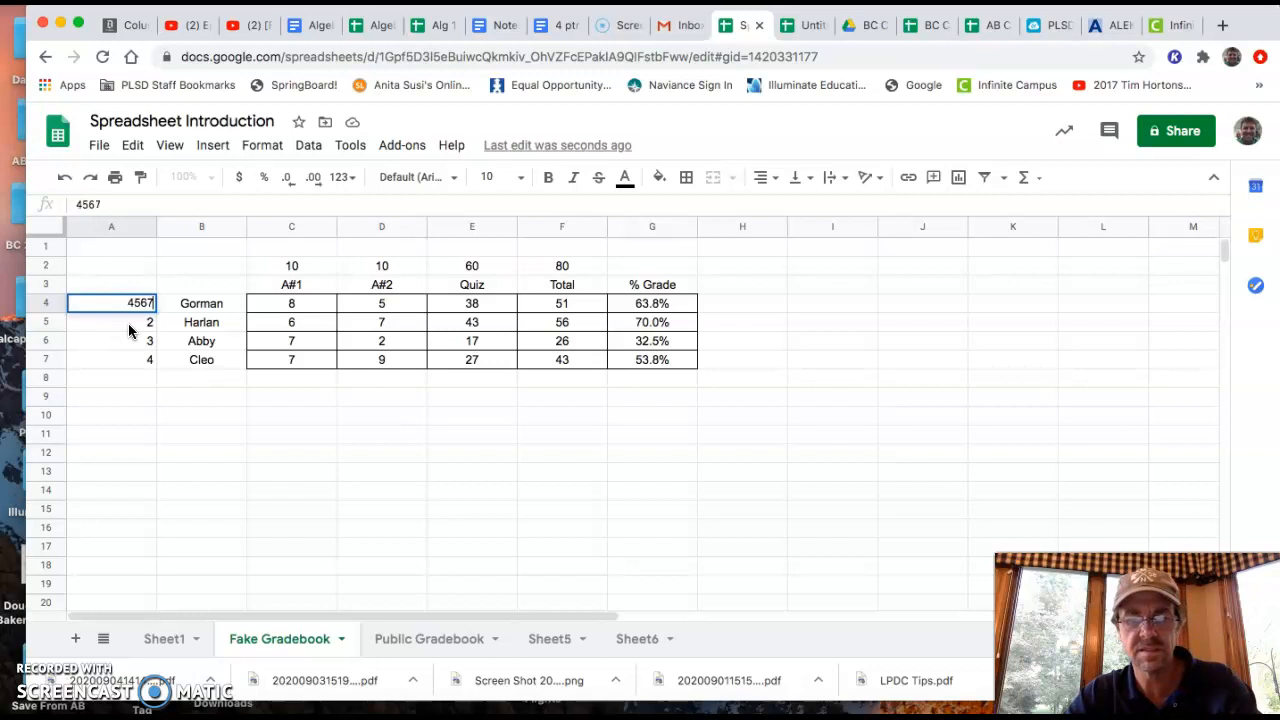
{"action": "key", "text": "Return"}
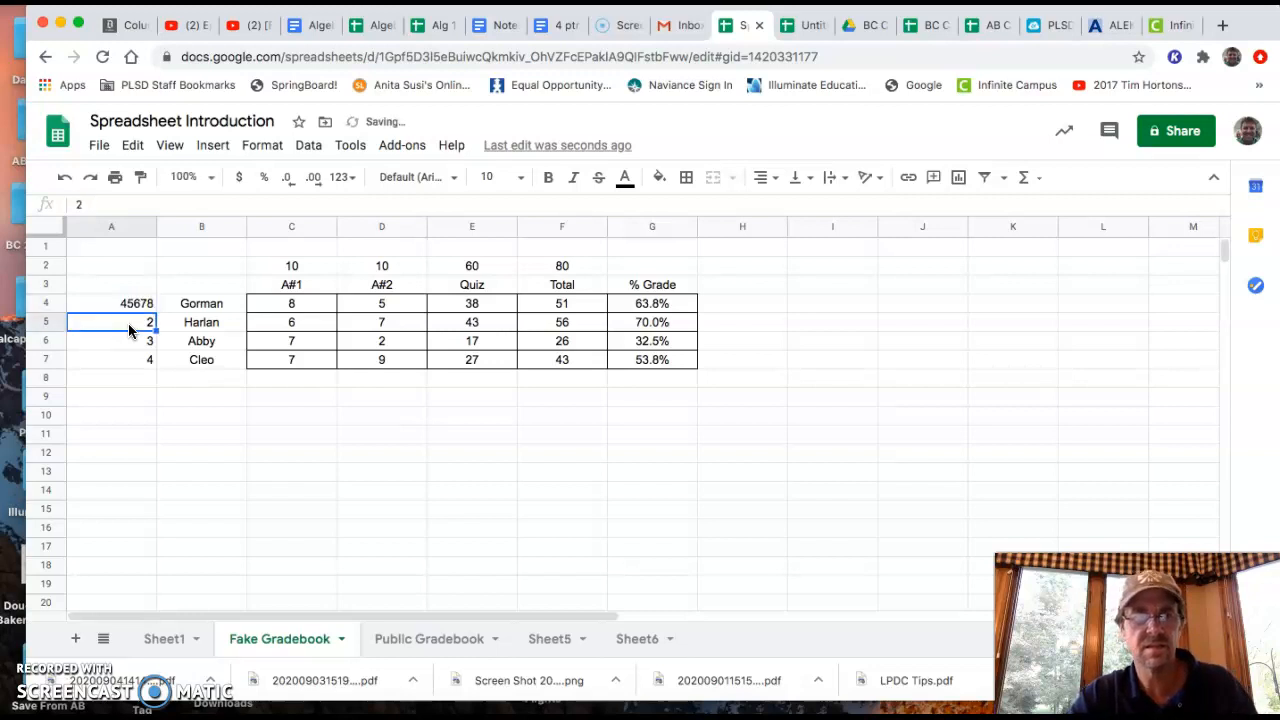
- Fill the linked formula on the Public Gradebook sheet from B3 down to B6 and across into C3:C6
{"action": "left_click", "coordinate": [418, 643]}
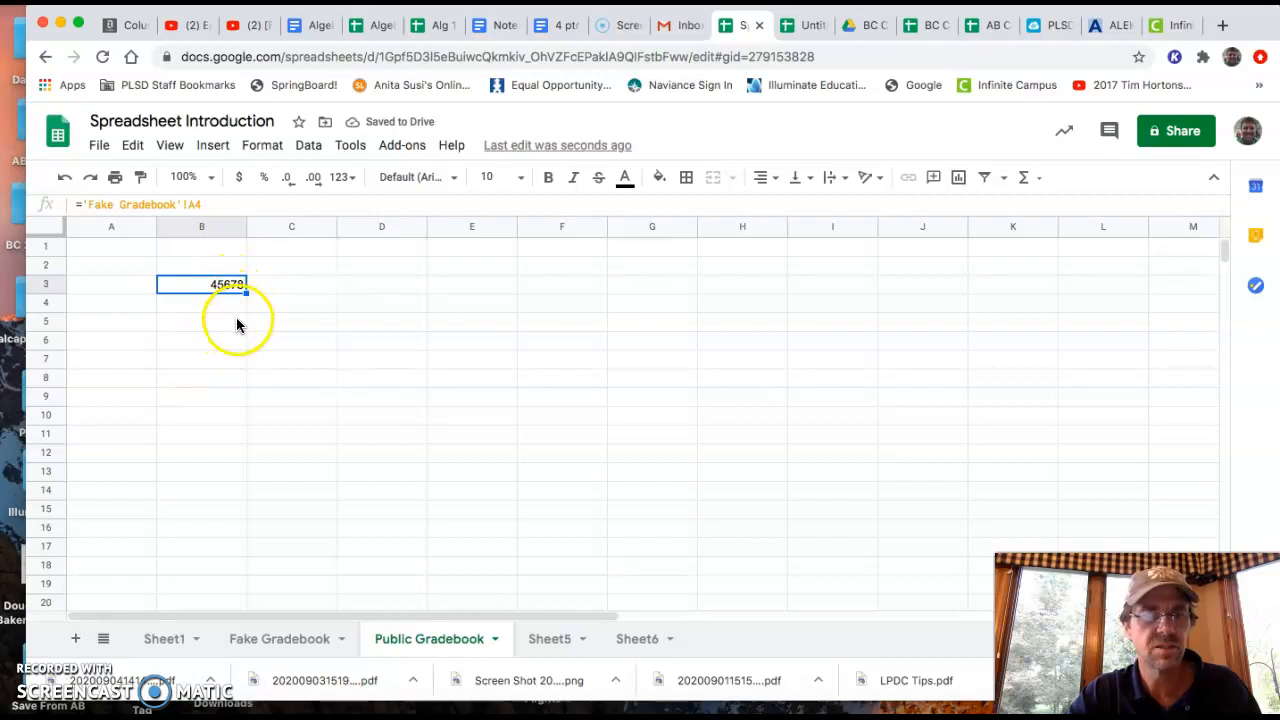
{"action": "left_click", "coordinate": [229, 287]}
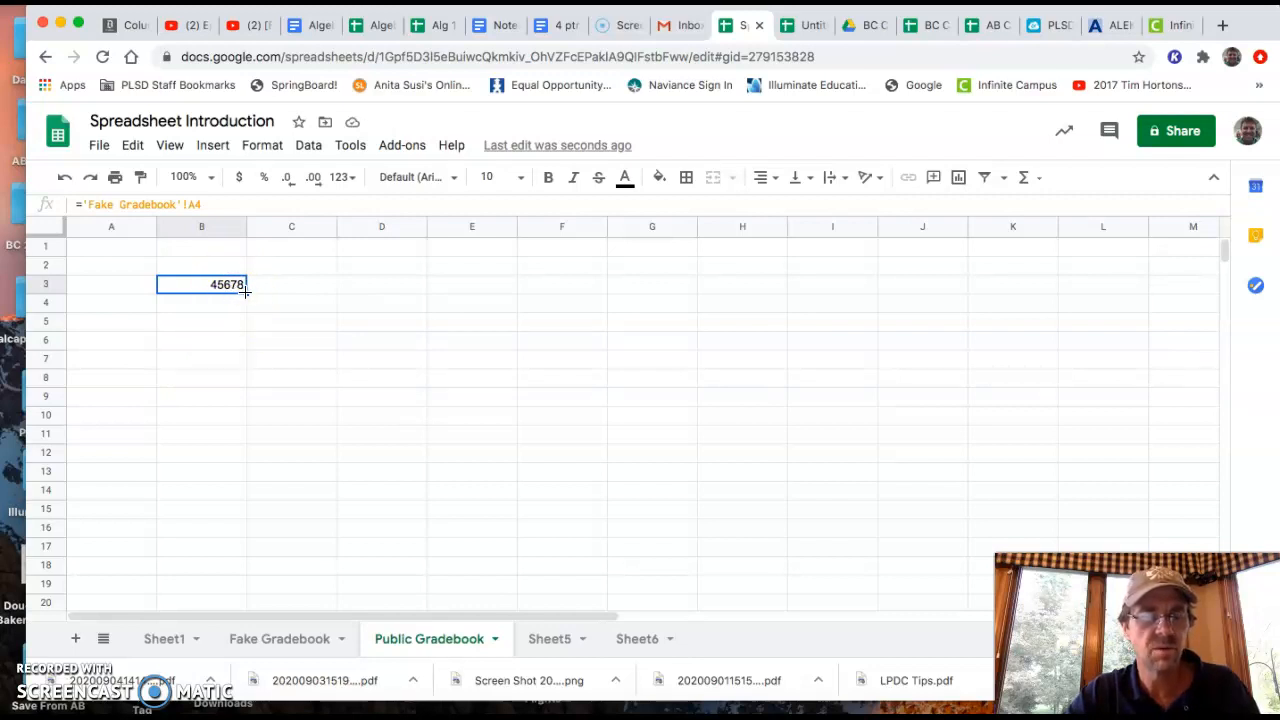
{"action": "left_click_drag", "start_coordinate": [245, 291], "coordinate": [240, 343]}
{"action": "left_click", "coordinate": [244, 411]}
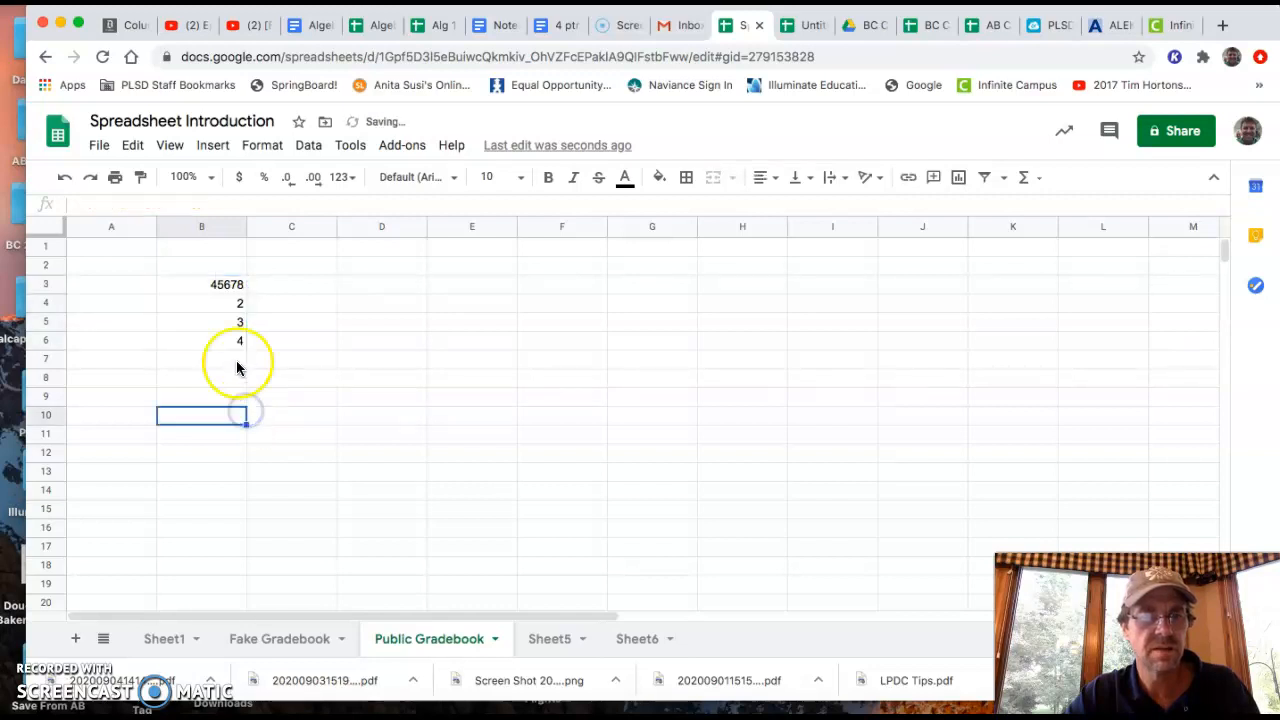
{"action": "left_click_drag", "start_coordinate": [227, 286], "coordinate": [229, 338]}
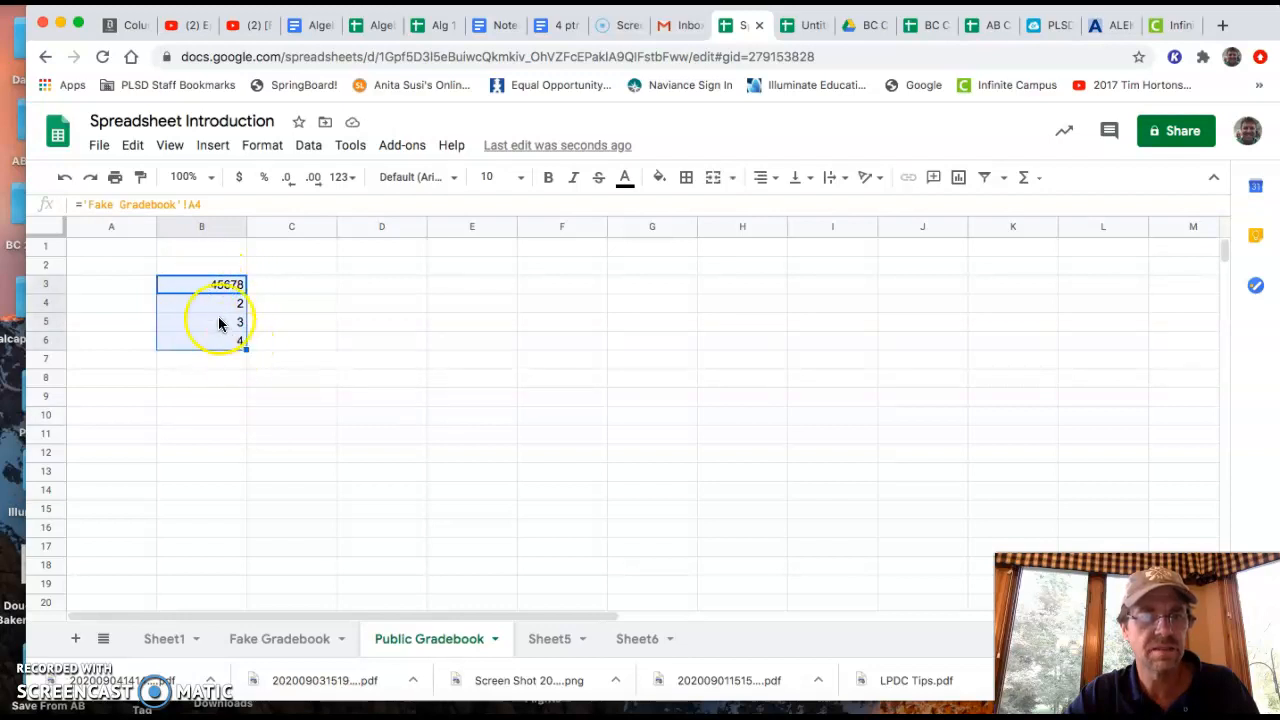
{"action": "left_click_drag", "start_coordinate": [245, 348], "coordinate": [285, 351]}
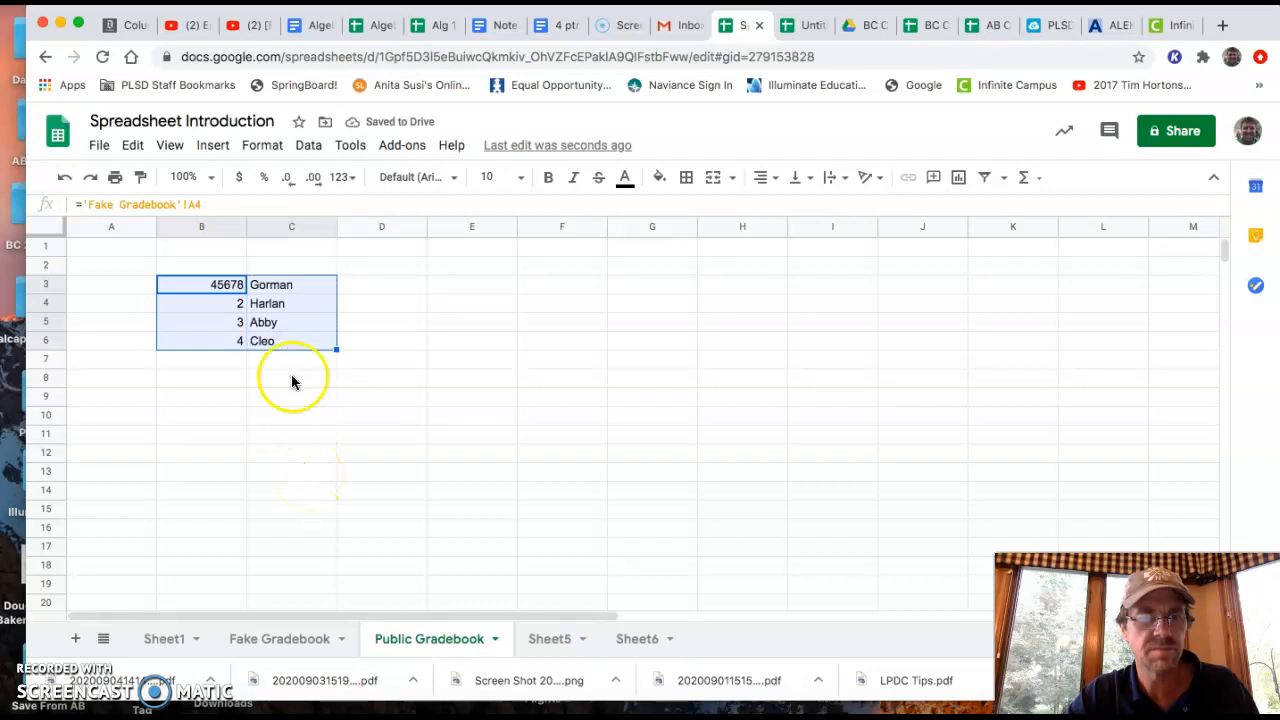
- Clear the linked student names from cells C3:C6 of the Public Gradebook sheet
{"action": "left_click", "coordinate": [287, 289]}
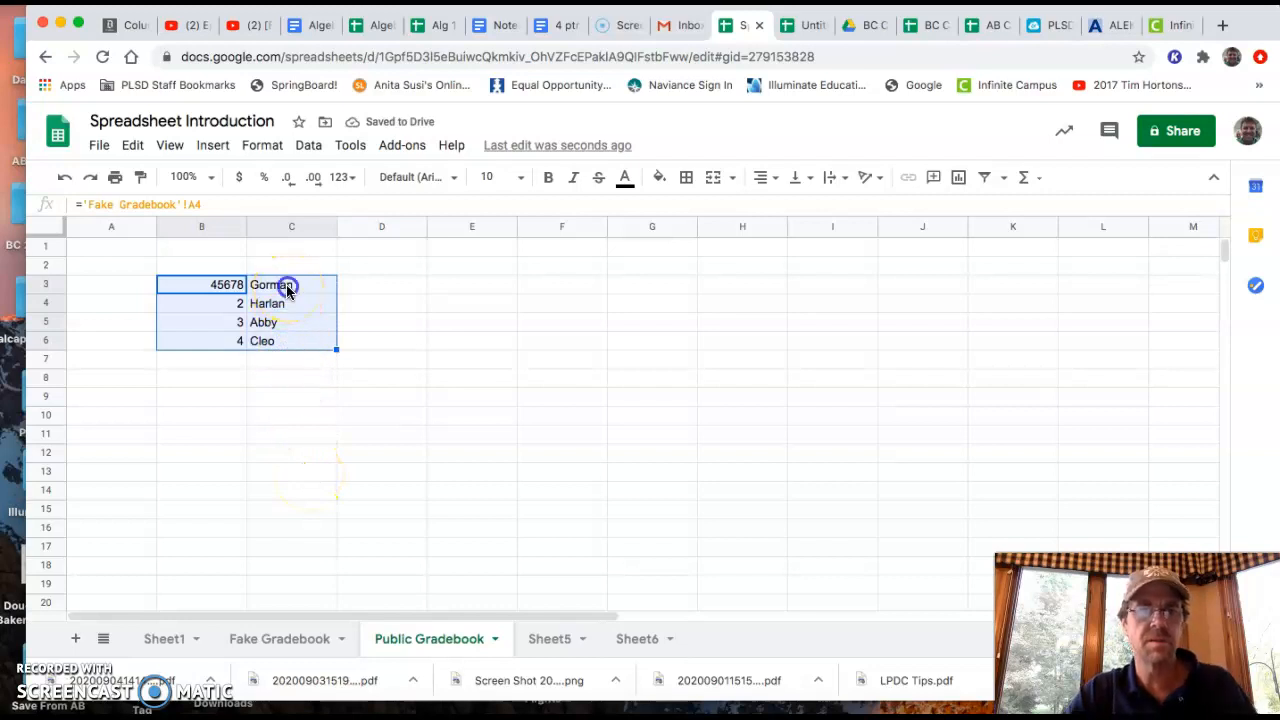
{"action": "key", "text": "Delete"}
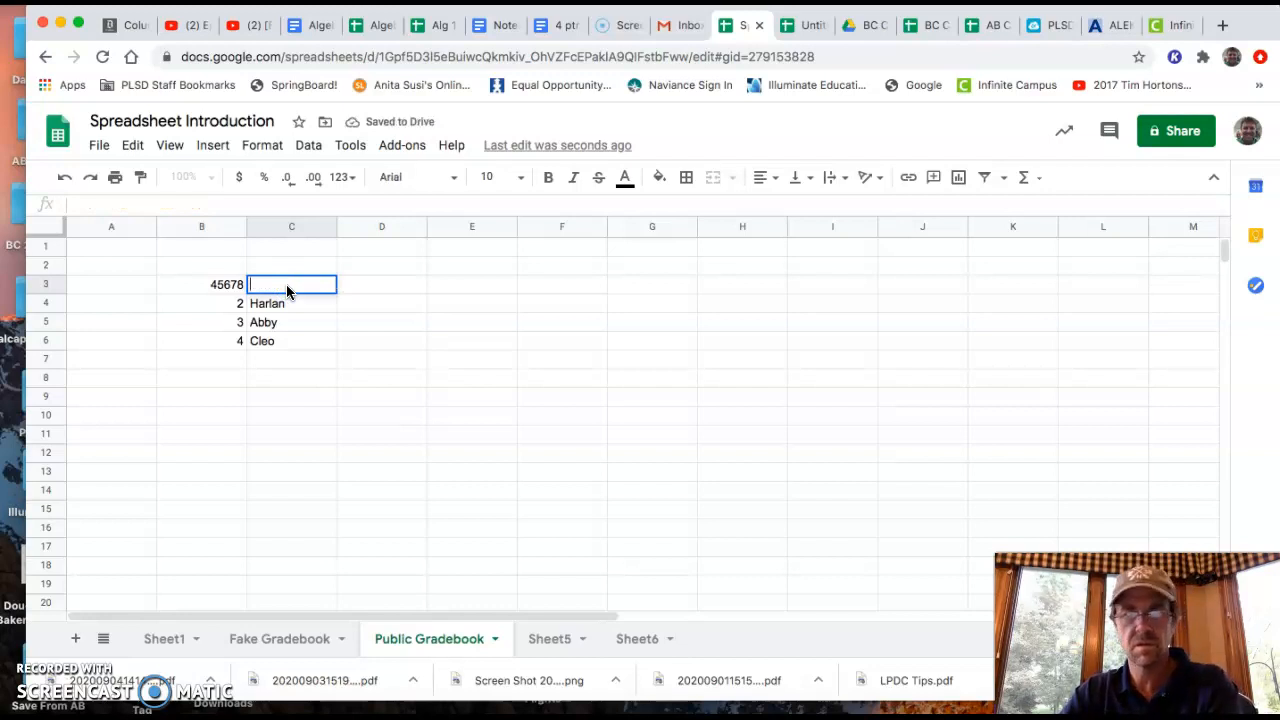
{"action": "left_click_drag", "start_coordinate": [312, 303], "coordinate": [308, 343]}
{"action": "key", "text": "Delete"}
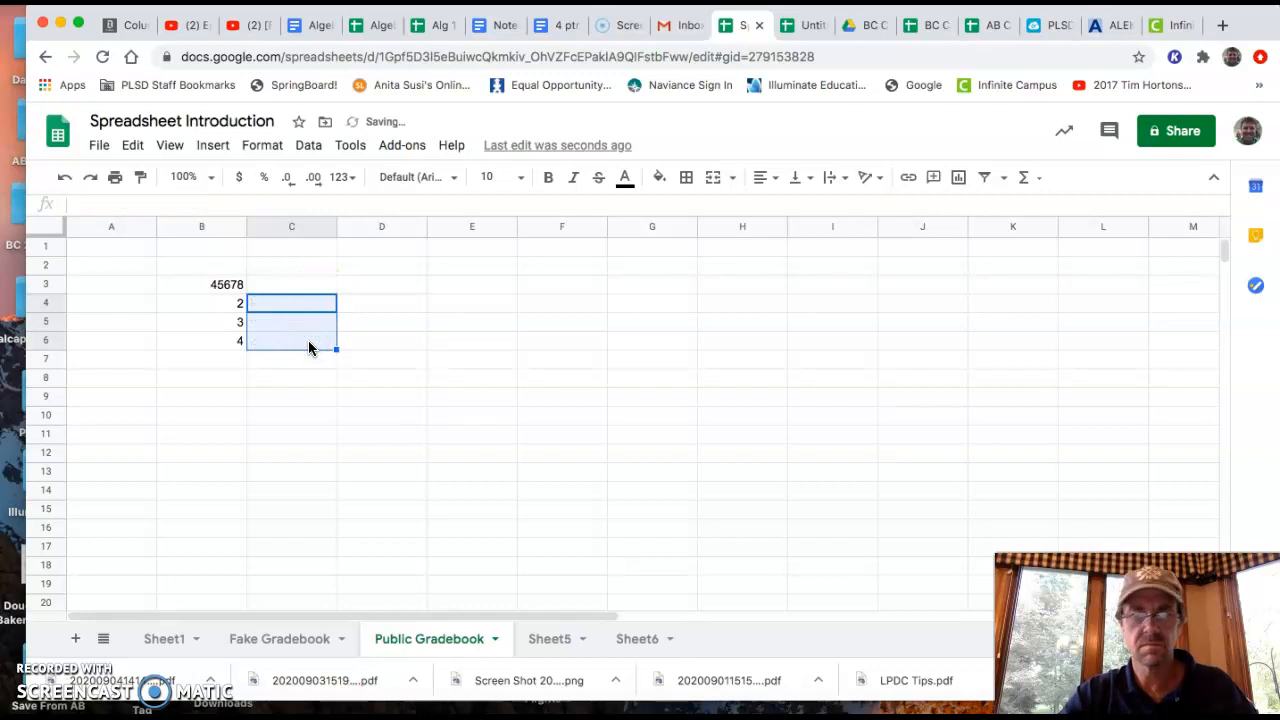
{"action": "left_click", "coordinate": [394, 397]}
- Link cell C3 of the Public Gradebook sheet to the first student's percentage grade with ='Fake Gradebook'!G4
{"action": "left_click", "coordinate": [295, 290]}
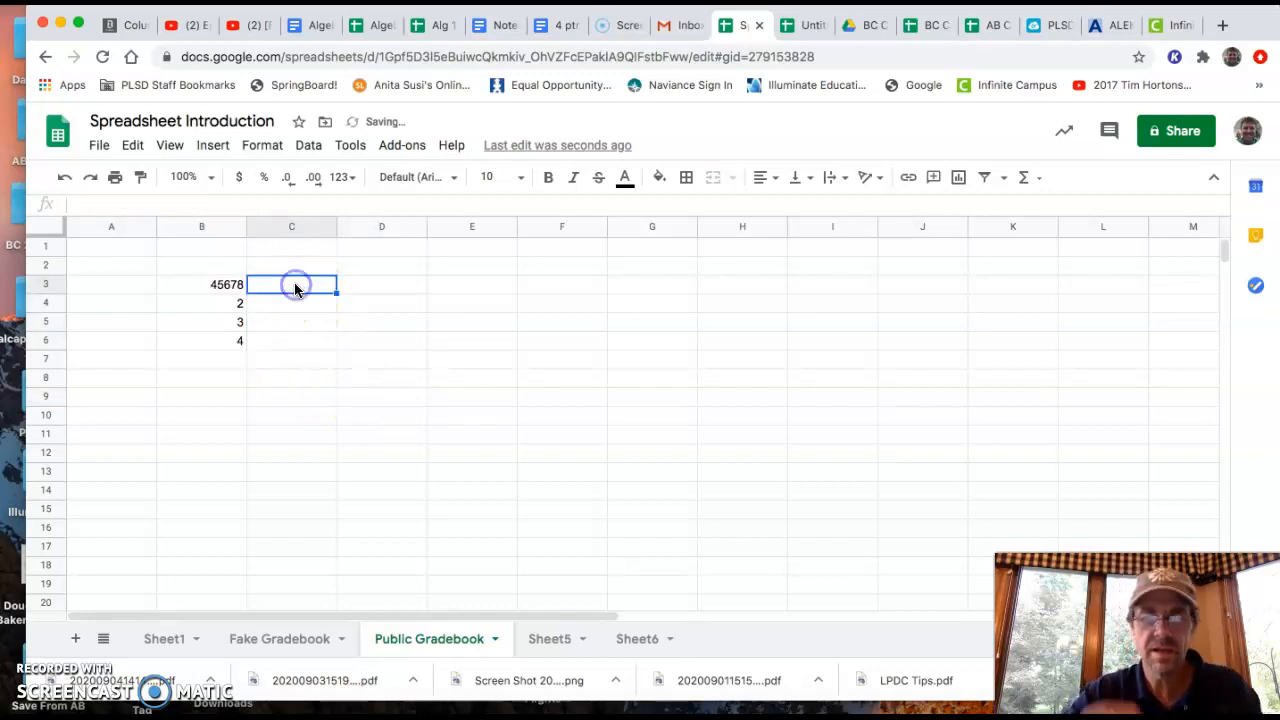
{"action": "type", "text": "="}
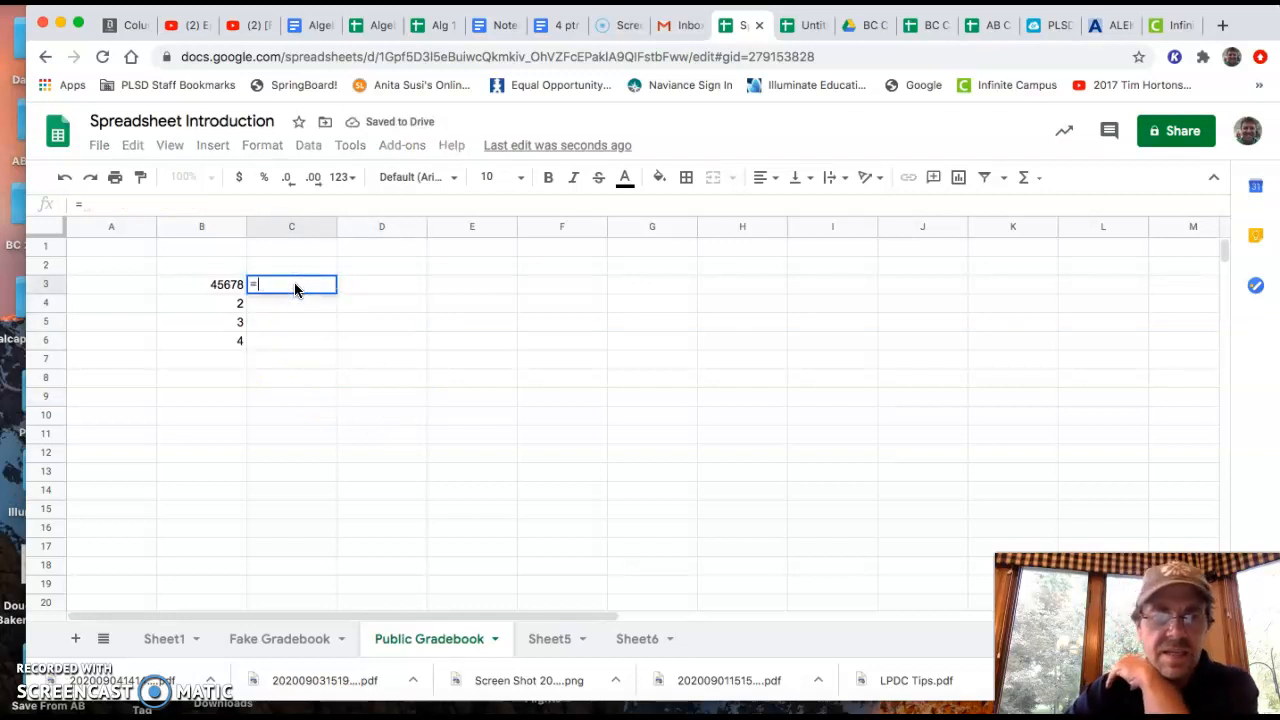
{"action": "left_click", "coordinate": [292, 644]}
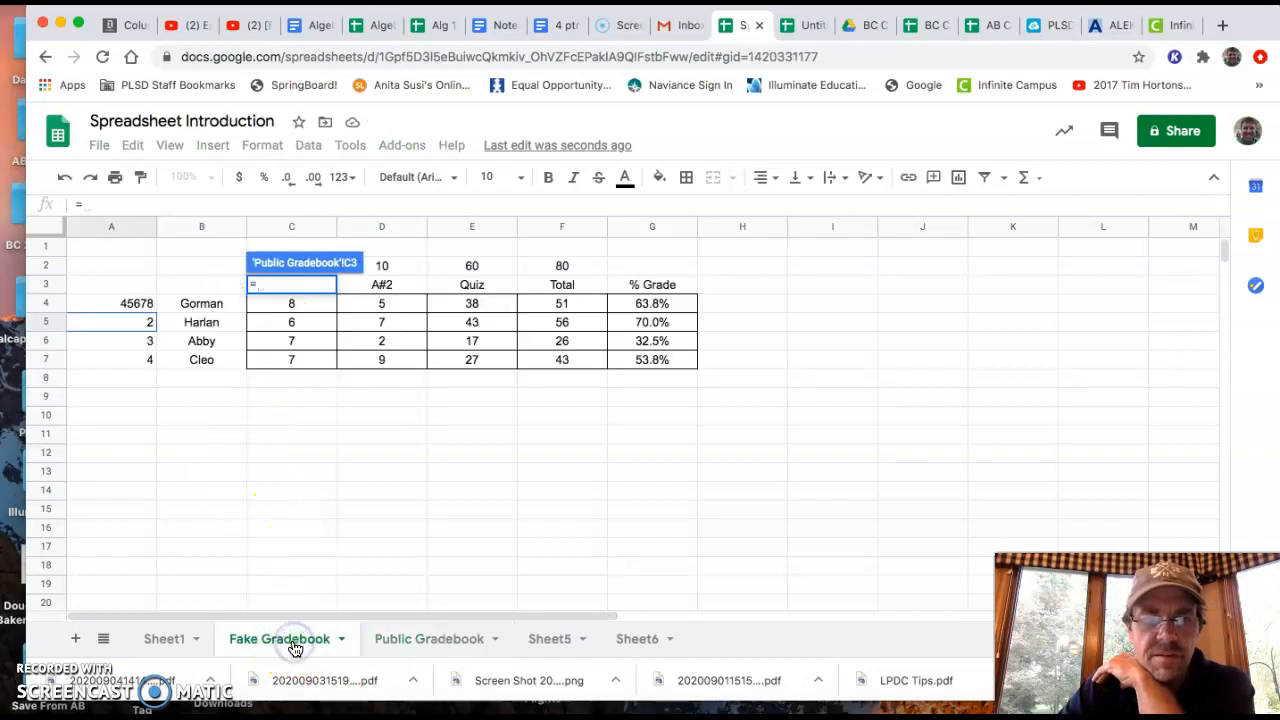
{"action": "left_click", "coordinate": [654, 306]}
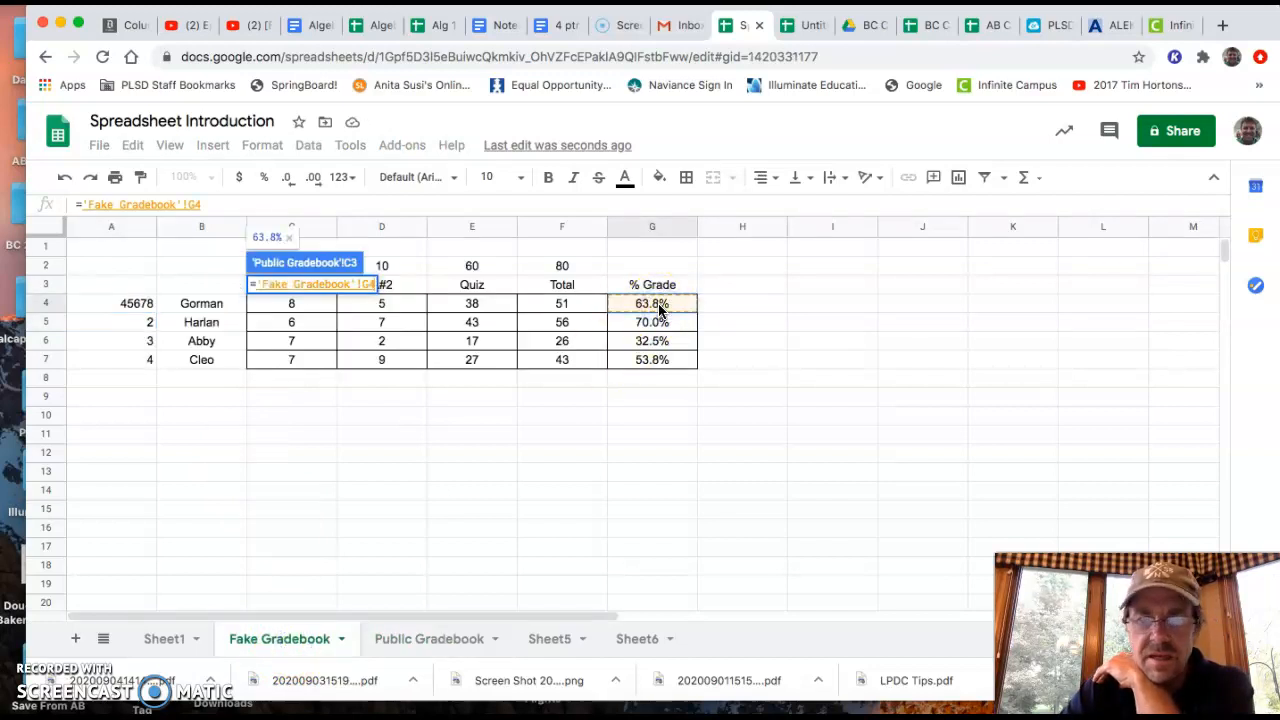
{"action": "key", "text": "Return"}
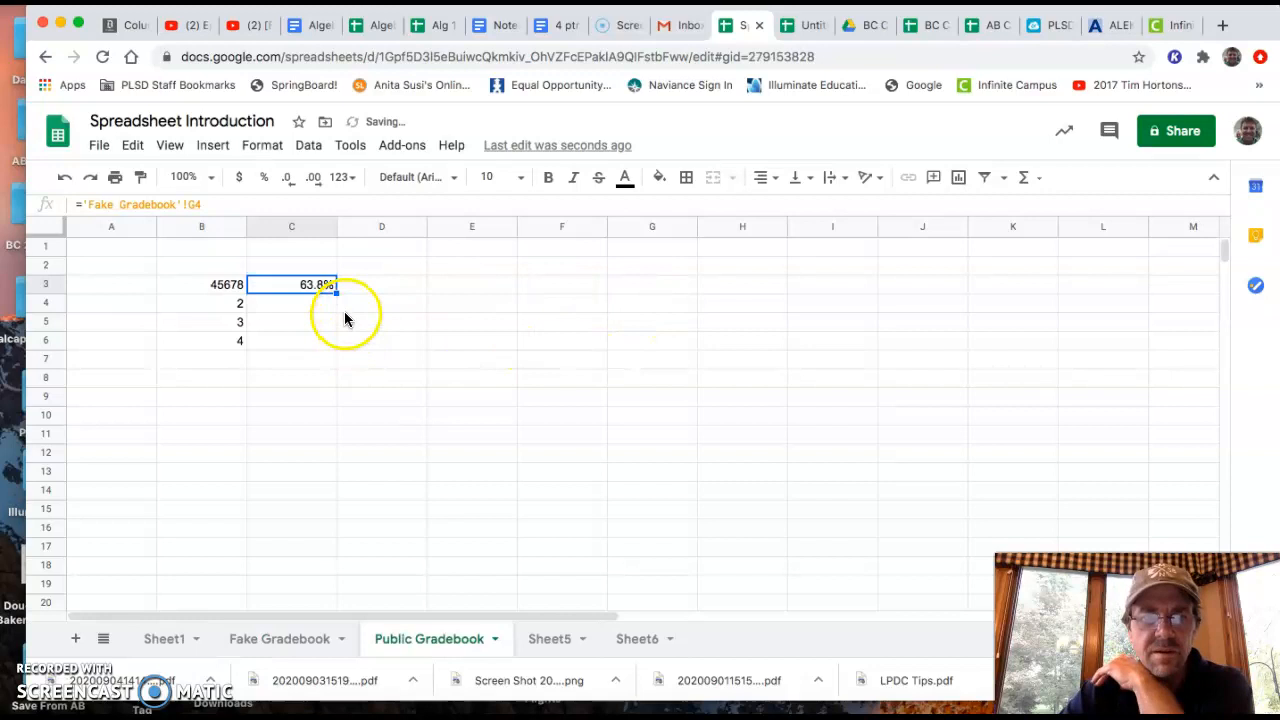
- Check the link formula in C3 and fill it down through C6 for the remaining students
{"action": "left_click", "coordinate": [313, 287]}
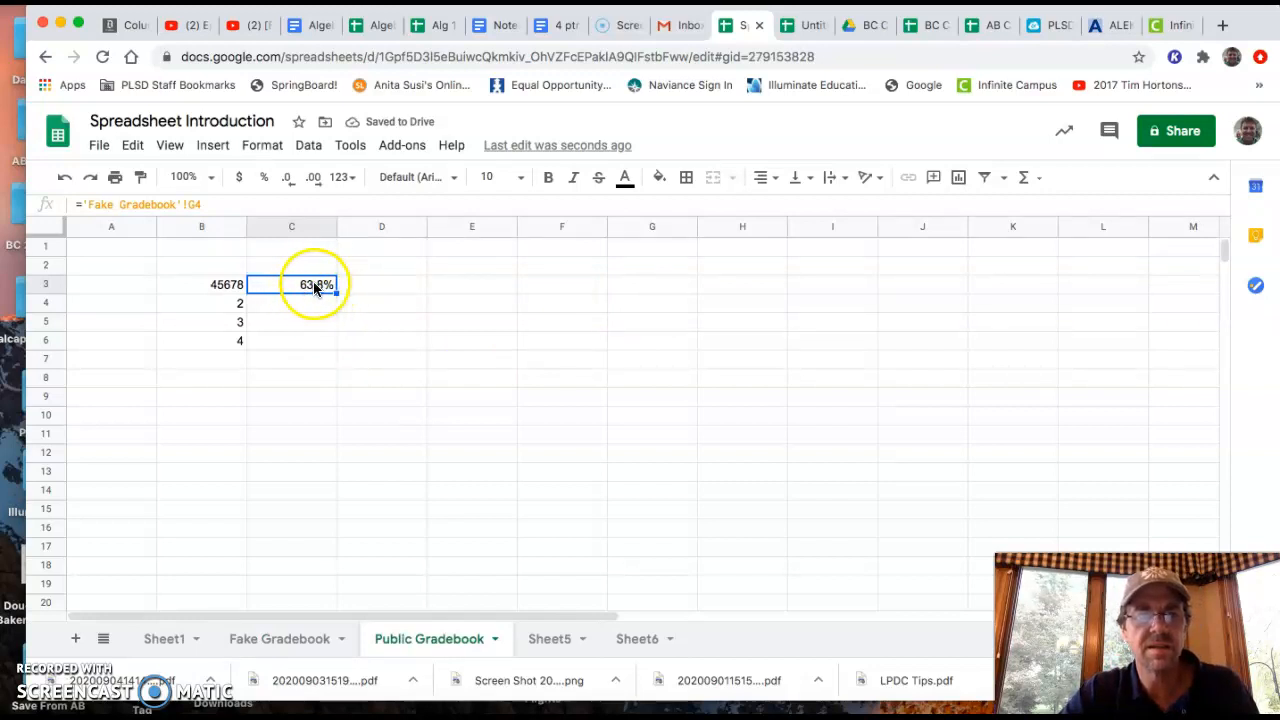
{"action": "left_click", "coordinate": [200, 203]}
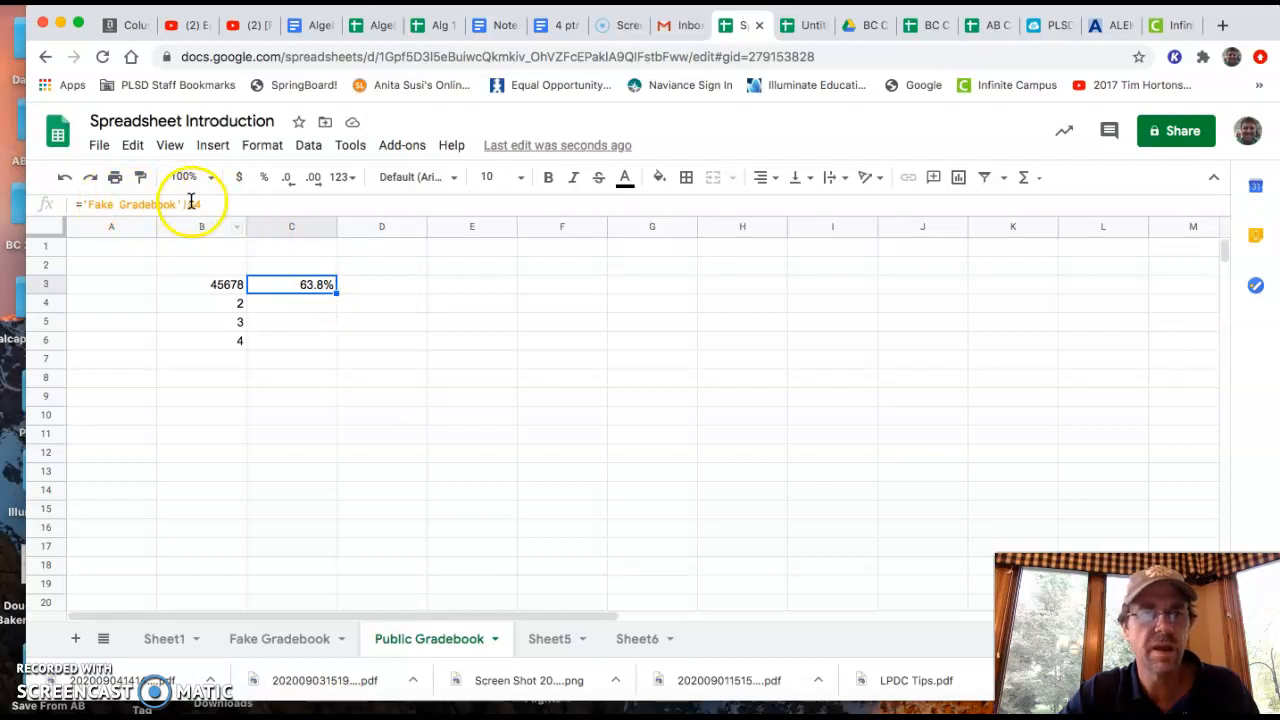
{"action": "left_click", "coordinate": [310, 282]}
{"action": "left_click_drag", "start_coordinate": [337, 294], "coordinate": [338, 350]}
{"action": "left_click", "coordinate": [344, 414]}
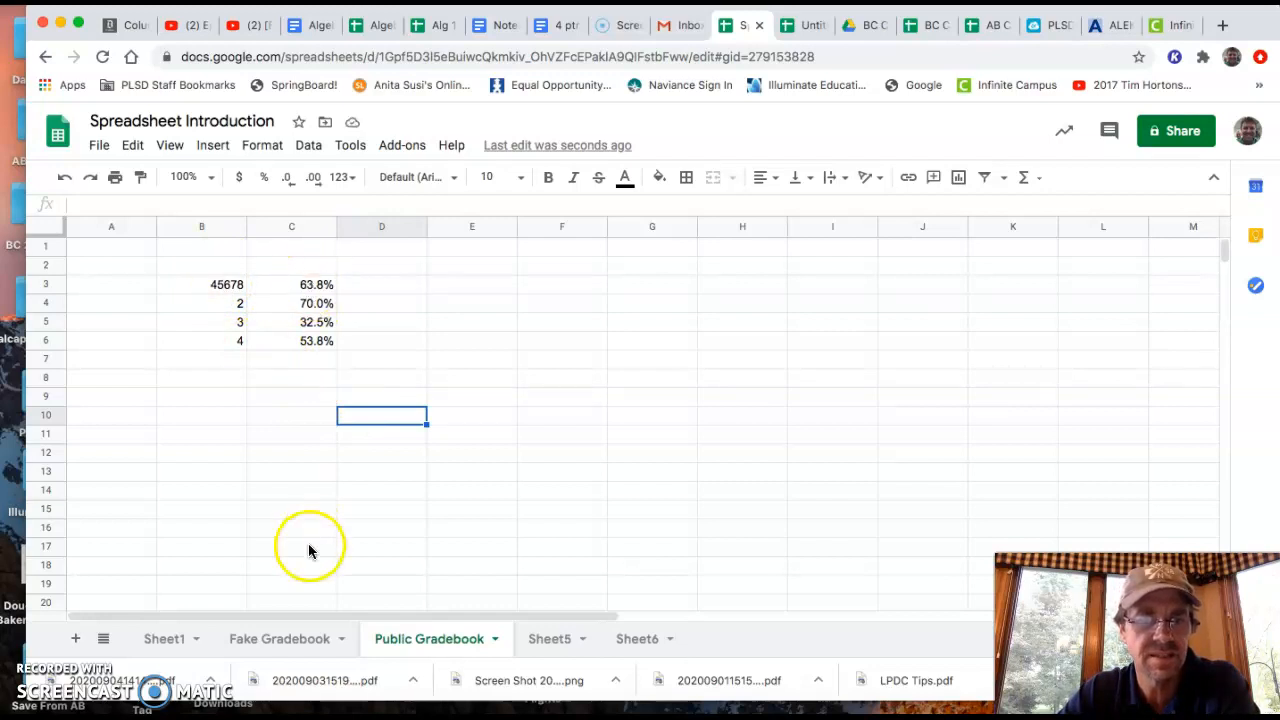
- Try overwriting the first student's total in F4 of the Fake Gradebook sheet with 80, and undo the change
{"action": "left_click", "coordinate": [289, 642]}
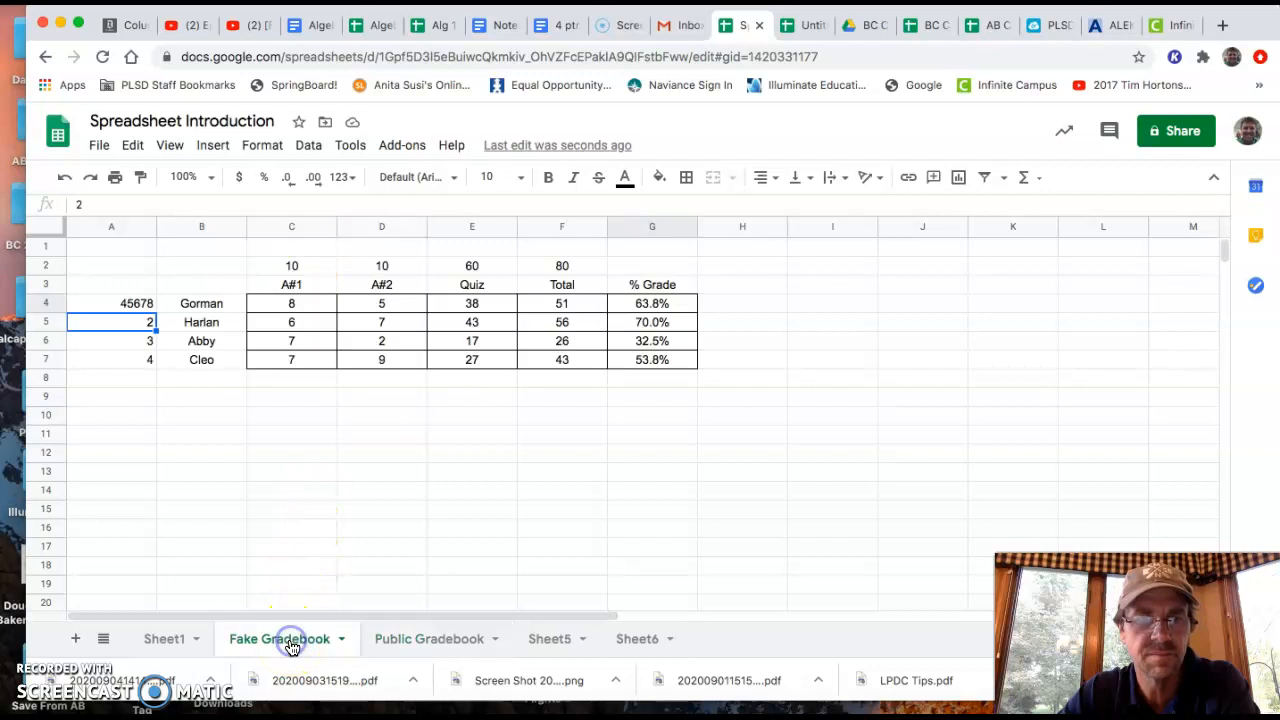
{"action": "left_click", "coordinate": [560, 302]}
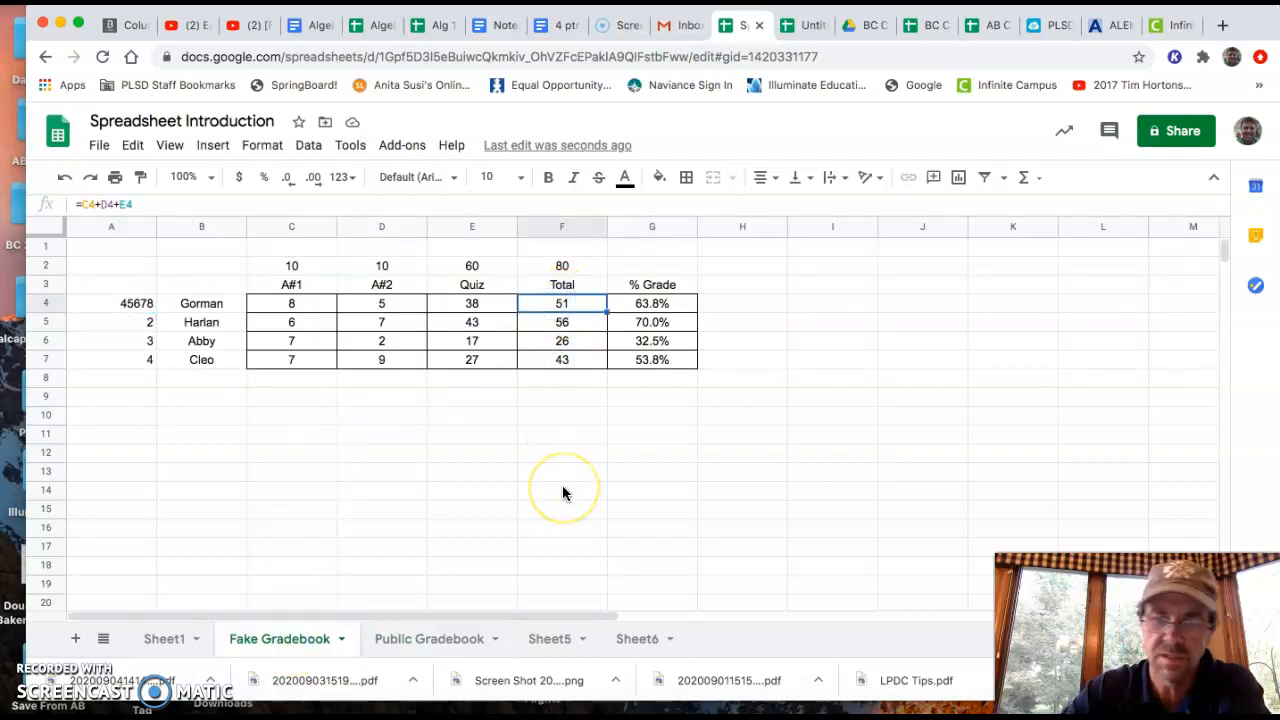
{"action": "type", "text": "80"}
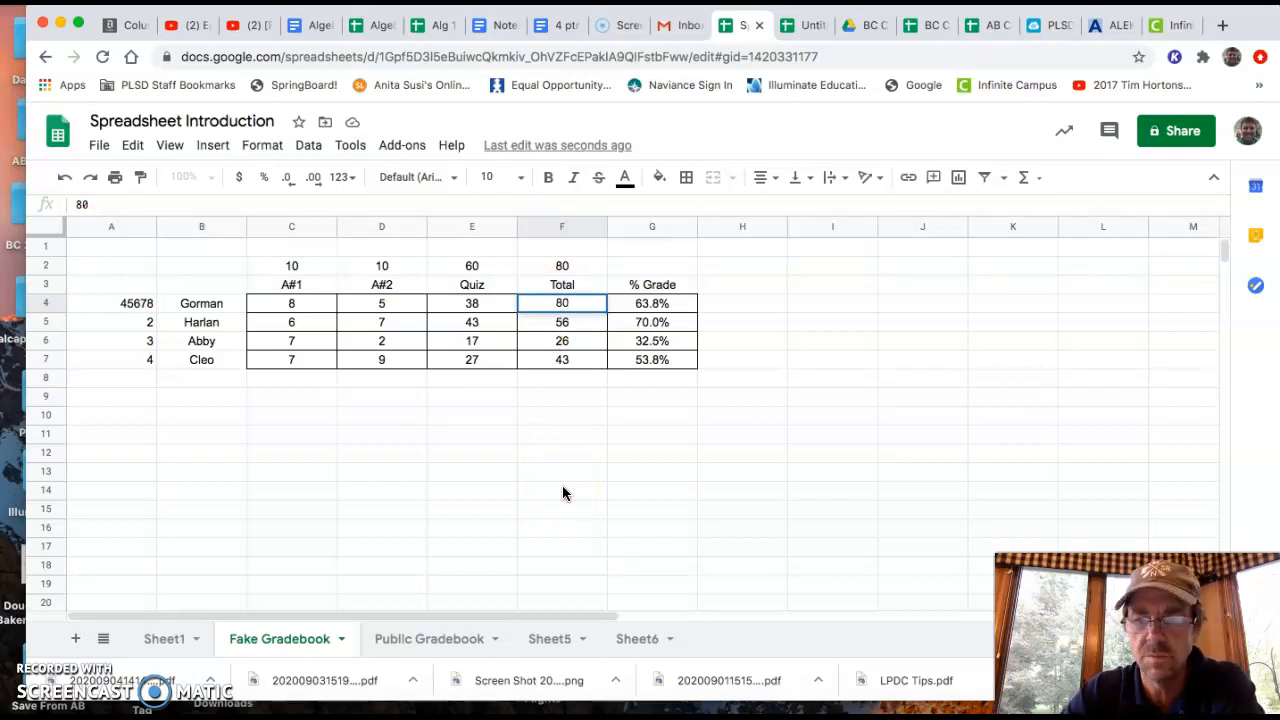
{"action": "key", "text": "Return"}
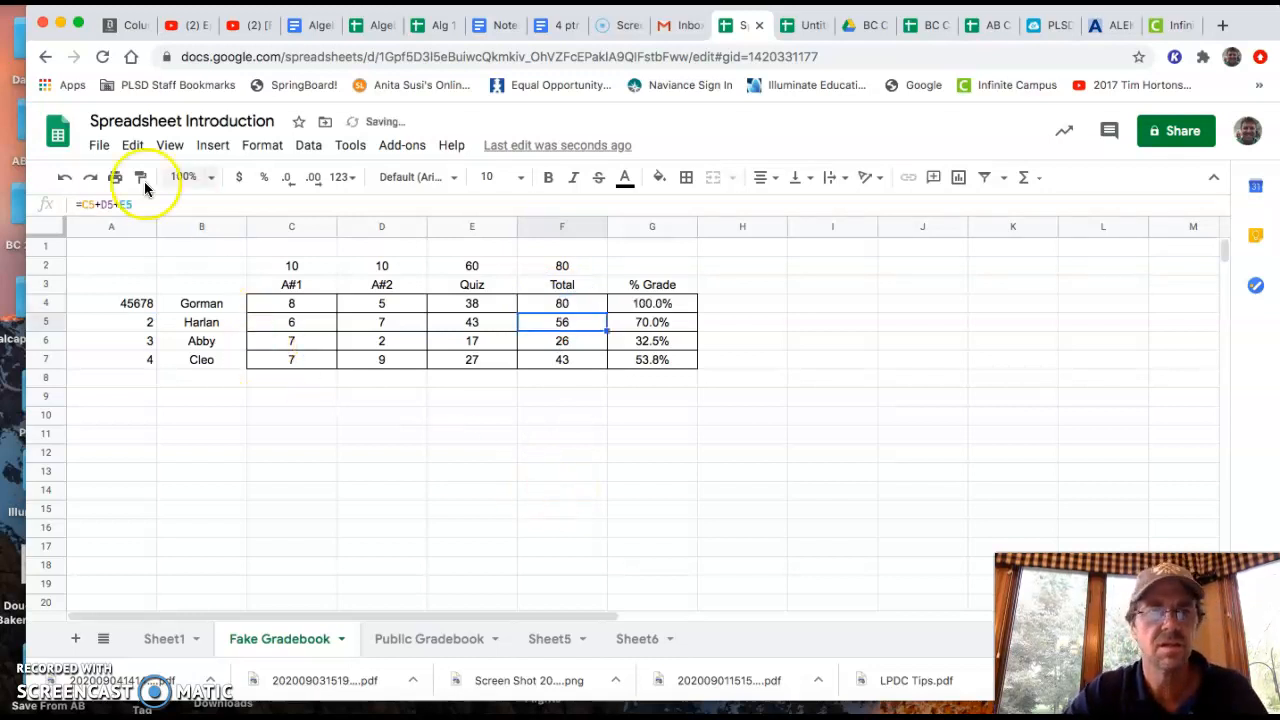
{"action": "left_click", "coordinate": [62, 177]}
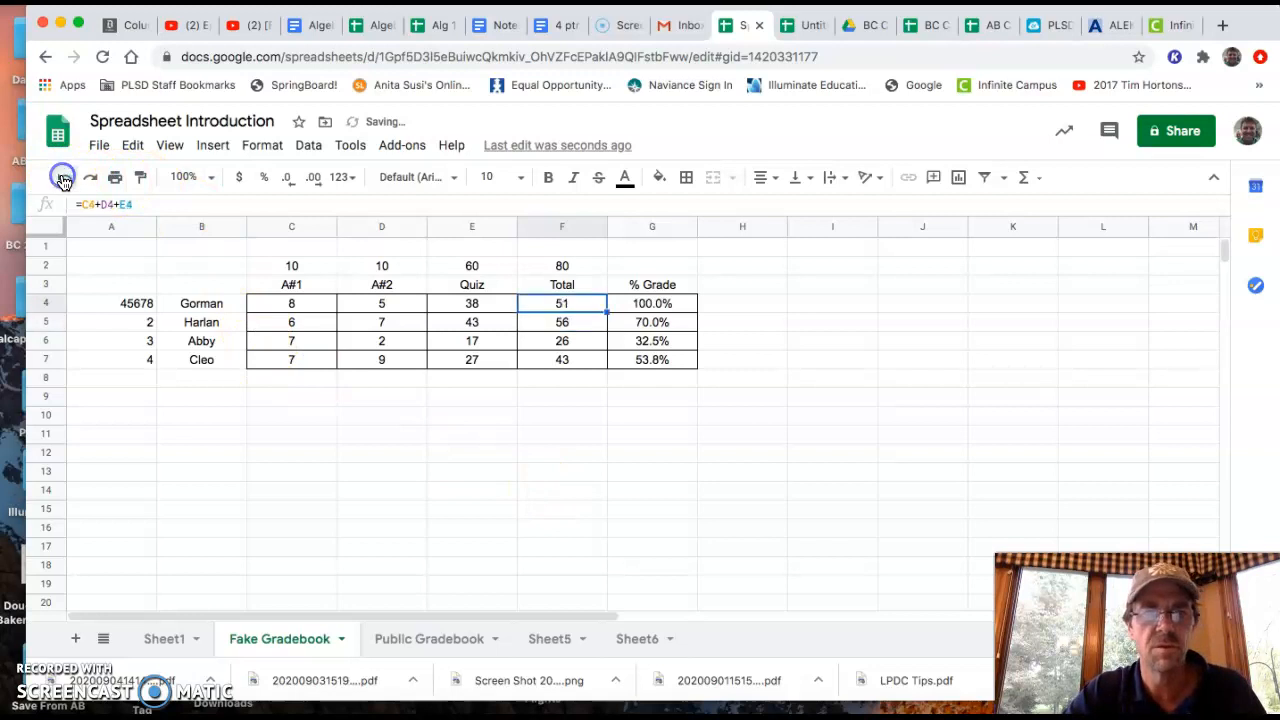
- Change the first student's quiz score in E4 to 60 and check the linked grade in C3 of the Public Gradebook sheet
{"action": "left_click", "coordinate": [475, 304]}
{"action": "type", "text": "60"}
{"action": "key", "text": "Return"}
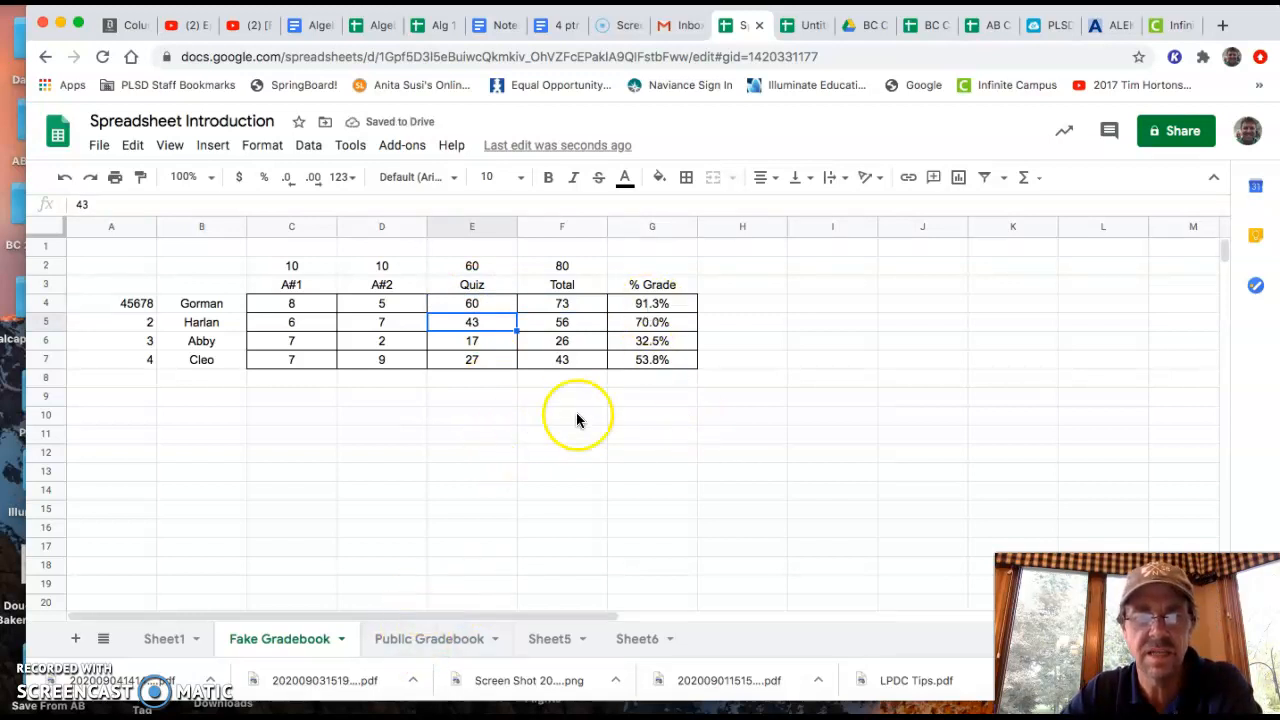
{"action": "left_click", "coordinate": [433, 642]}
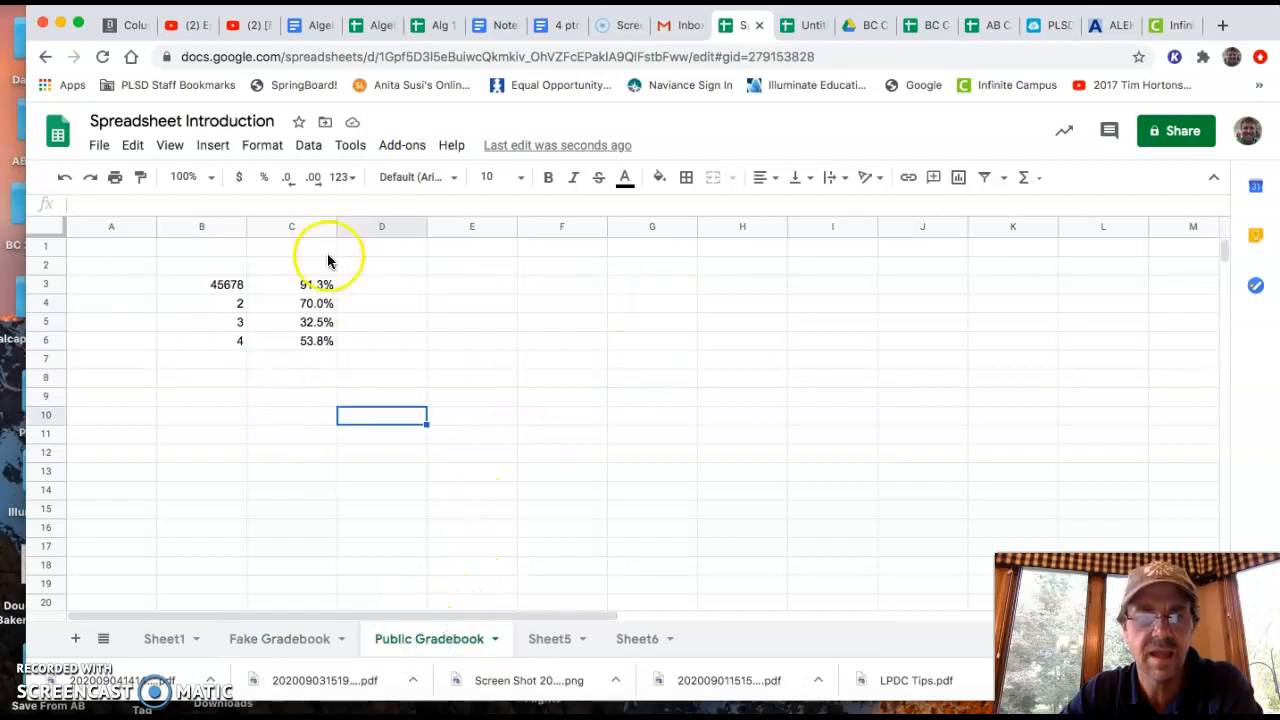
{"action": "left_click", "coordinate": [292, 287]}
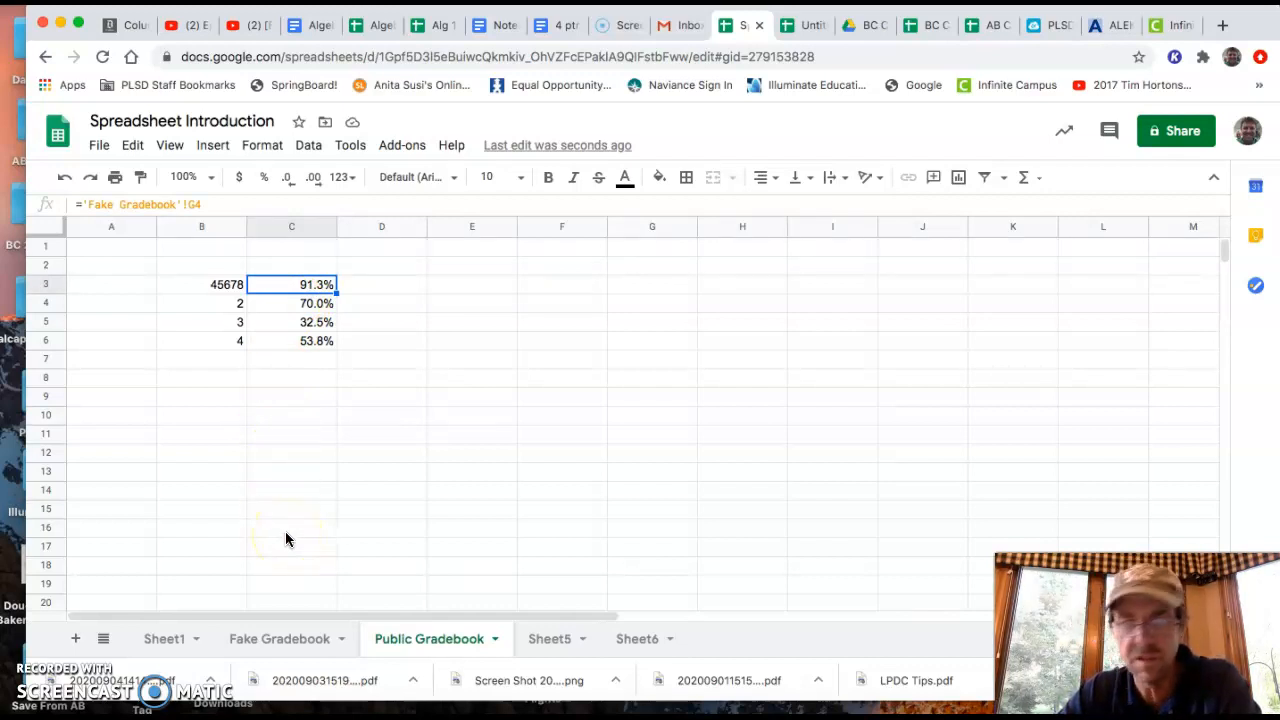
- Enter the text "Abracadabrawasheretoday." in cell C10 of the Fake Gradebook sheet
{"action": "left_click", "coordinate": [278, 640]}
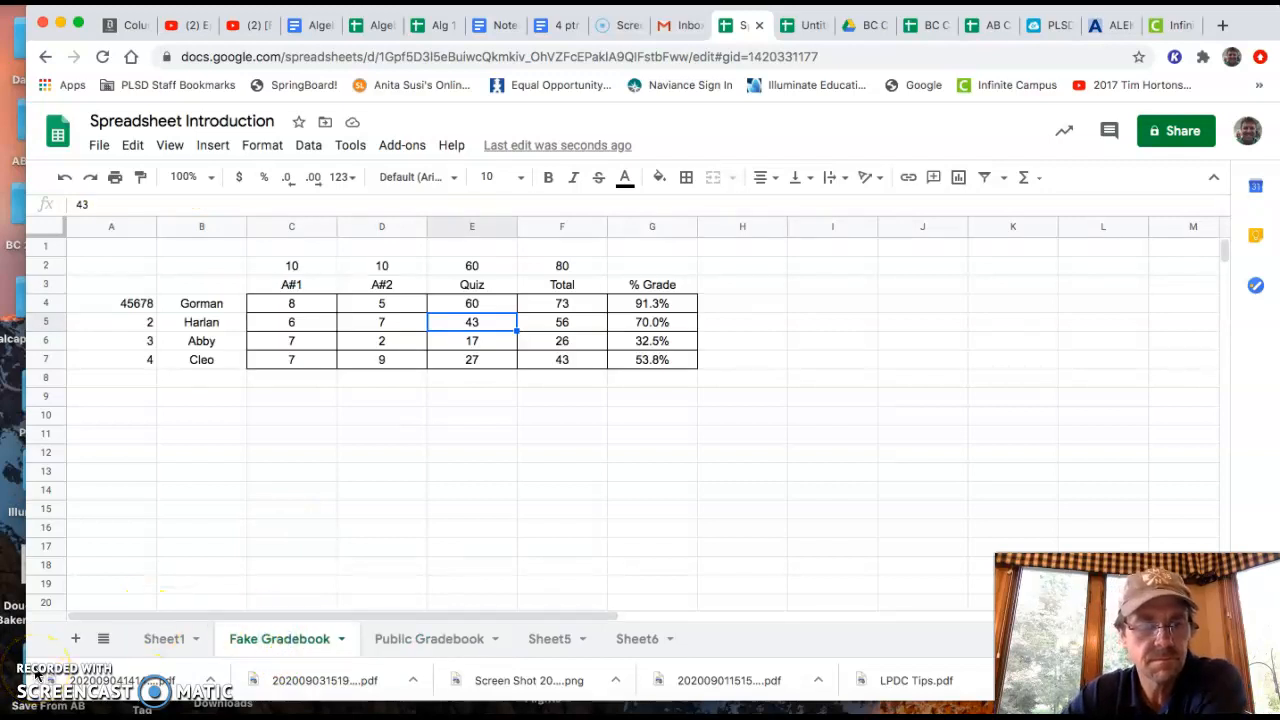
{"action": "left_click", "coordinate": [381, 453]}
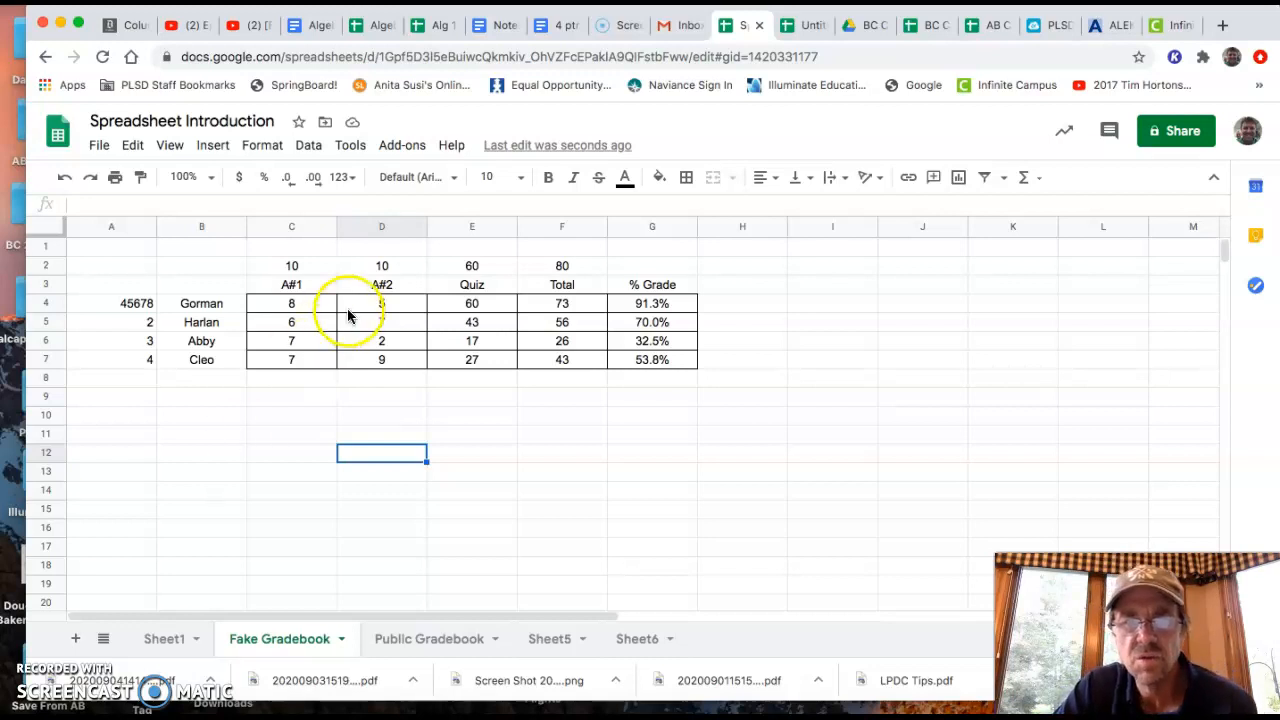
{"action": "left_click", "coordinate": [643, 320]}
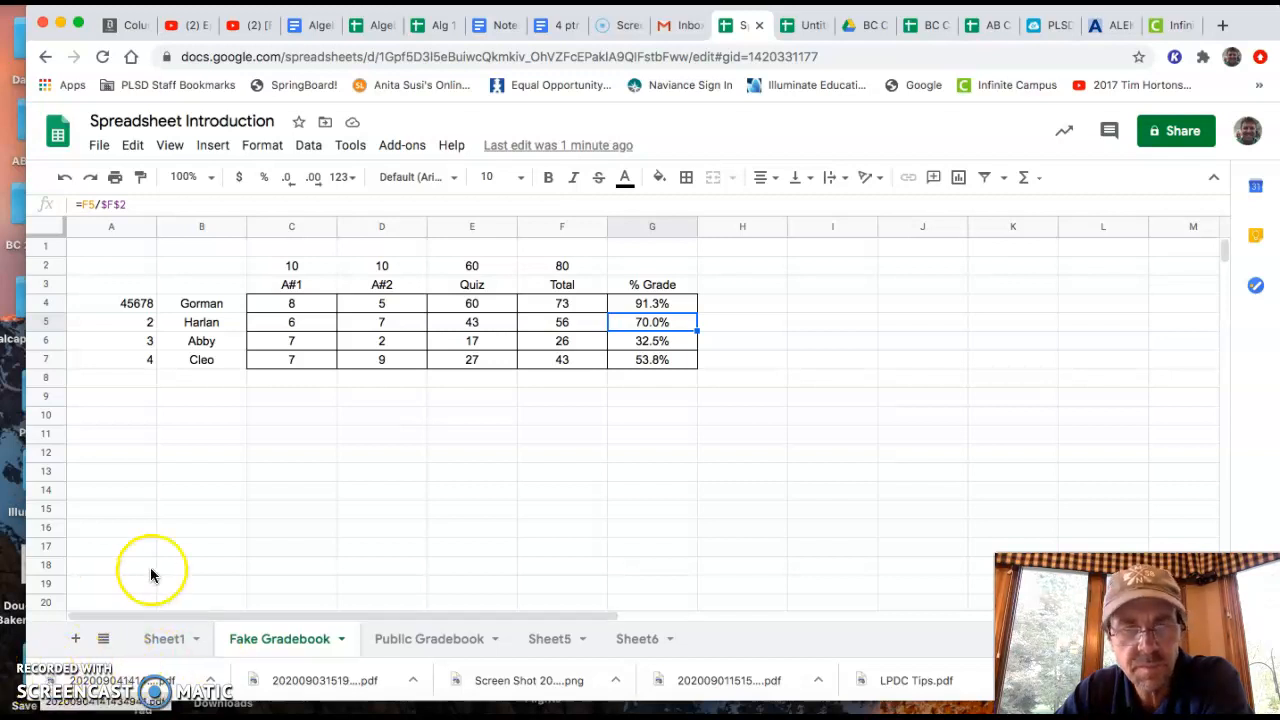
{"action": "left_click", "coordinate": [298, 418]}
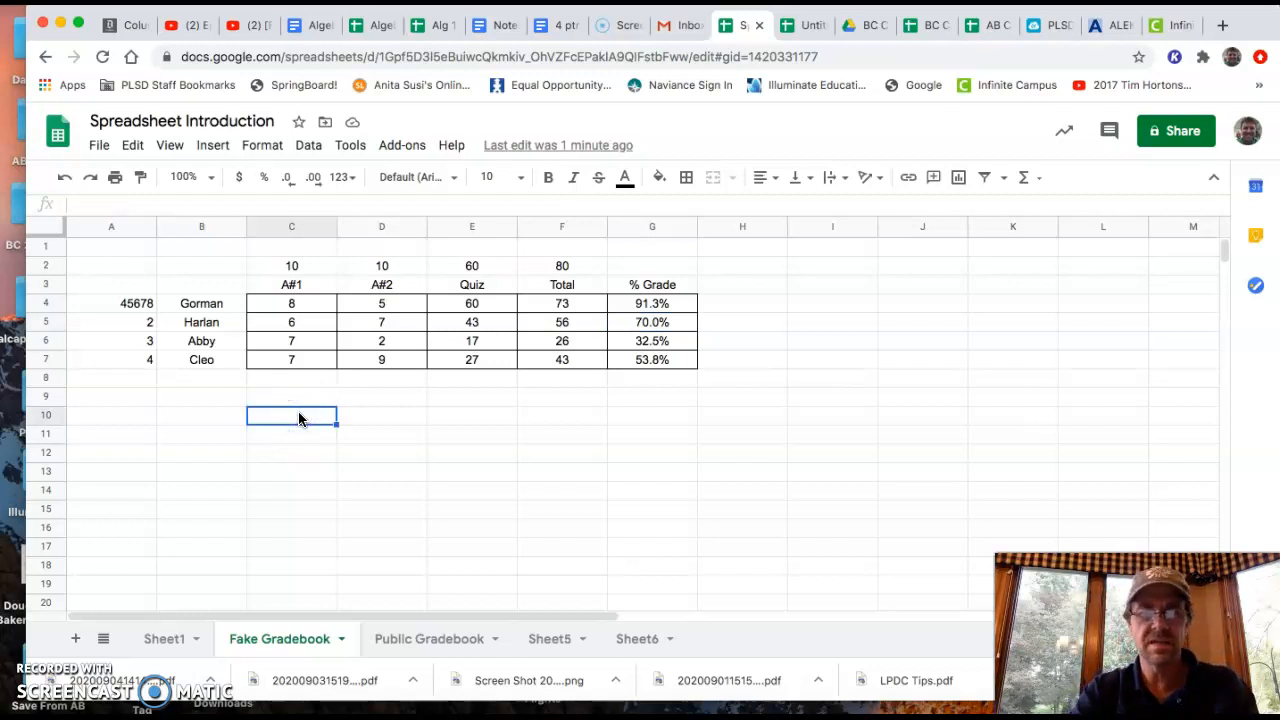
{"action": "type", "text": "Abra"}
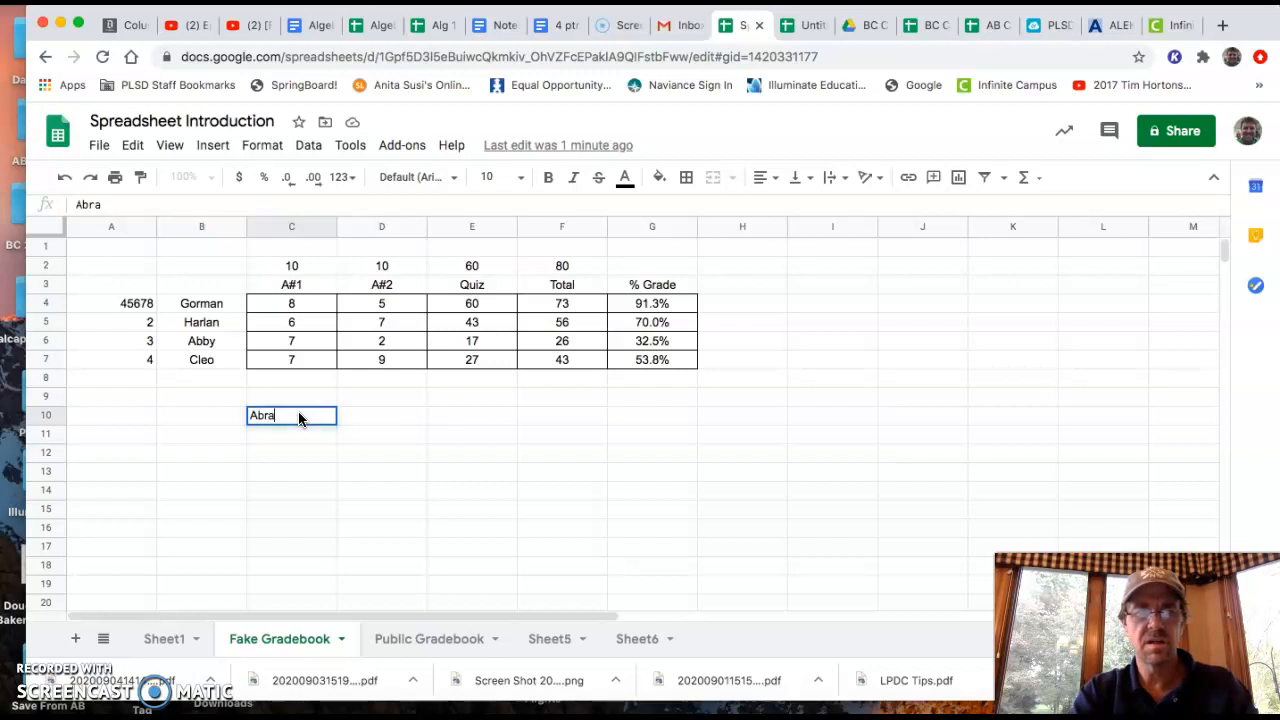
{"action": "type", "text": "cadabra"}
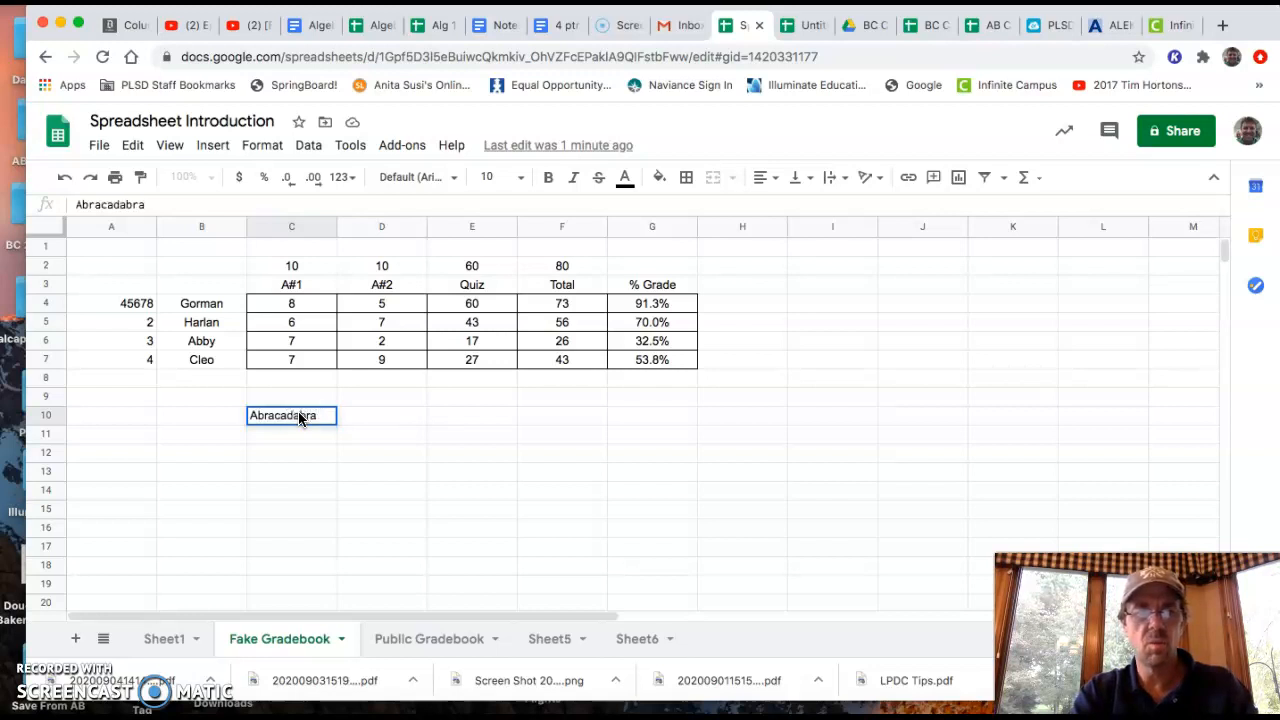
{"action": "type", "text": "washeretoday."}
{"action": "key", "text": "Return"}
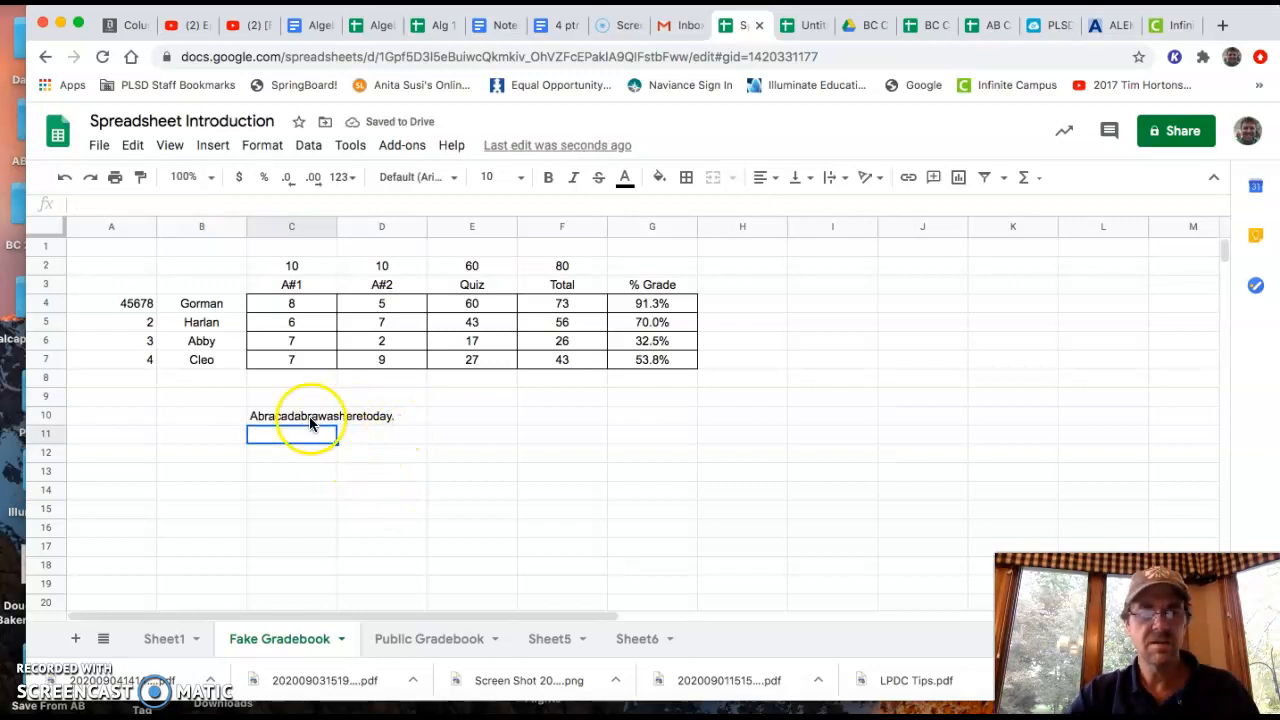
- Enter 7 in cell D10 and check the full text stored in the neighbouring cell C10
{"action": "left_click", "coordinate": [405, 418]}
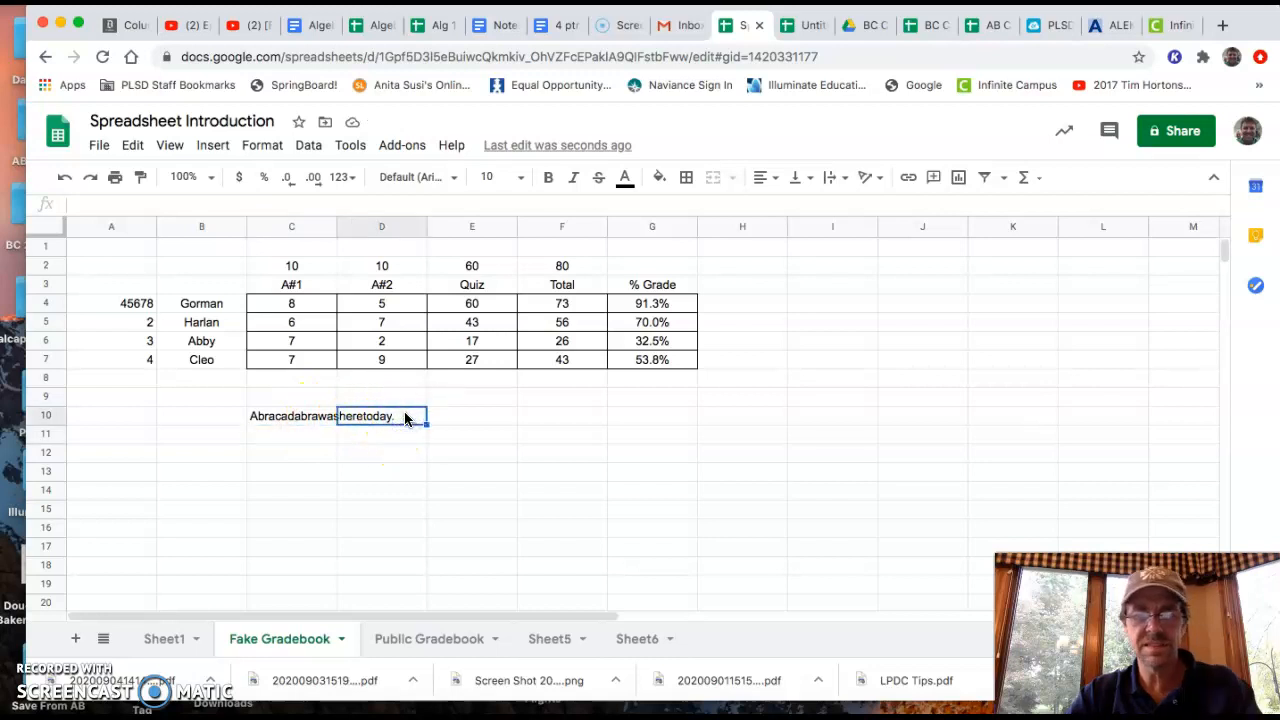
{"action": "type", "text": "7"}
{"action": "left_click", "coordinate": [424, 441]}
{"action": "left_click", "coordinate": [508, 547]}
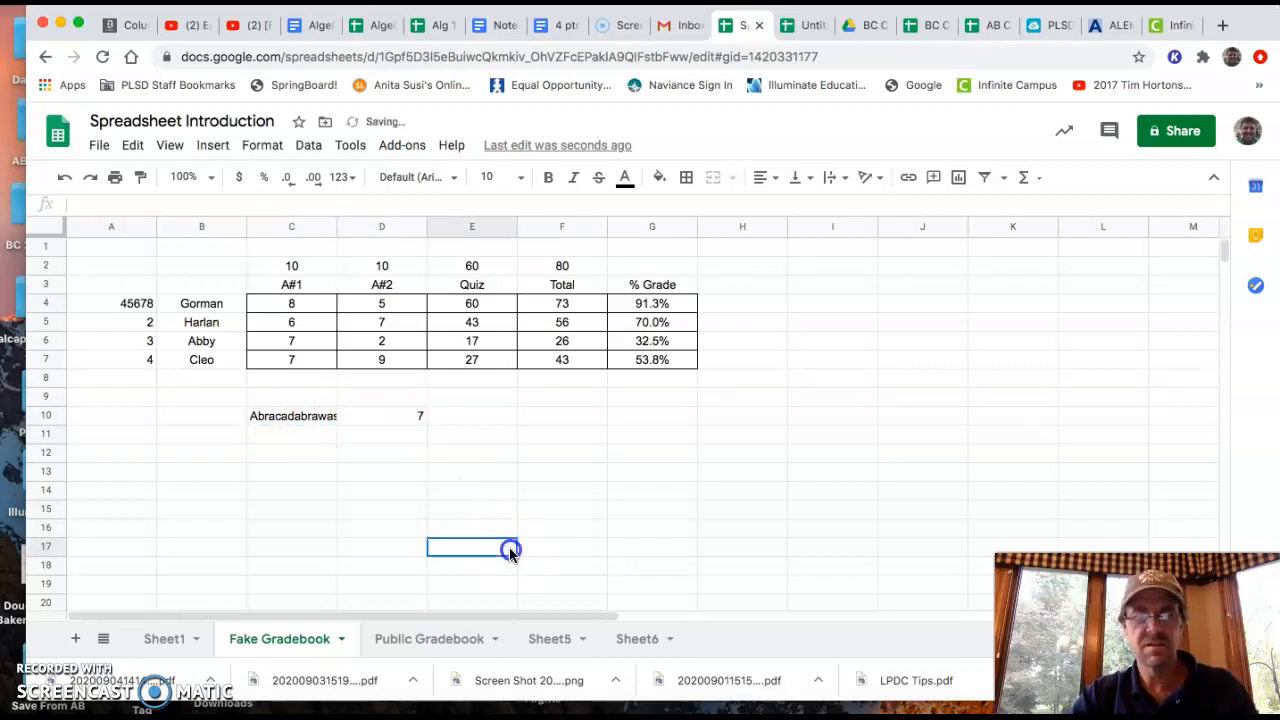
{"action": "left_click", "coordinate": [295, 418]}
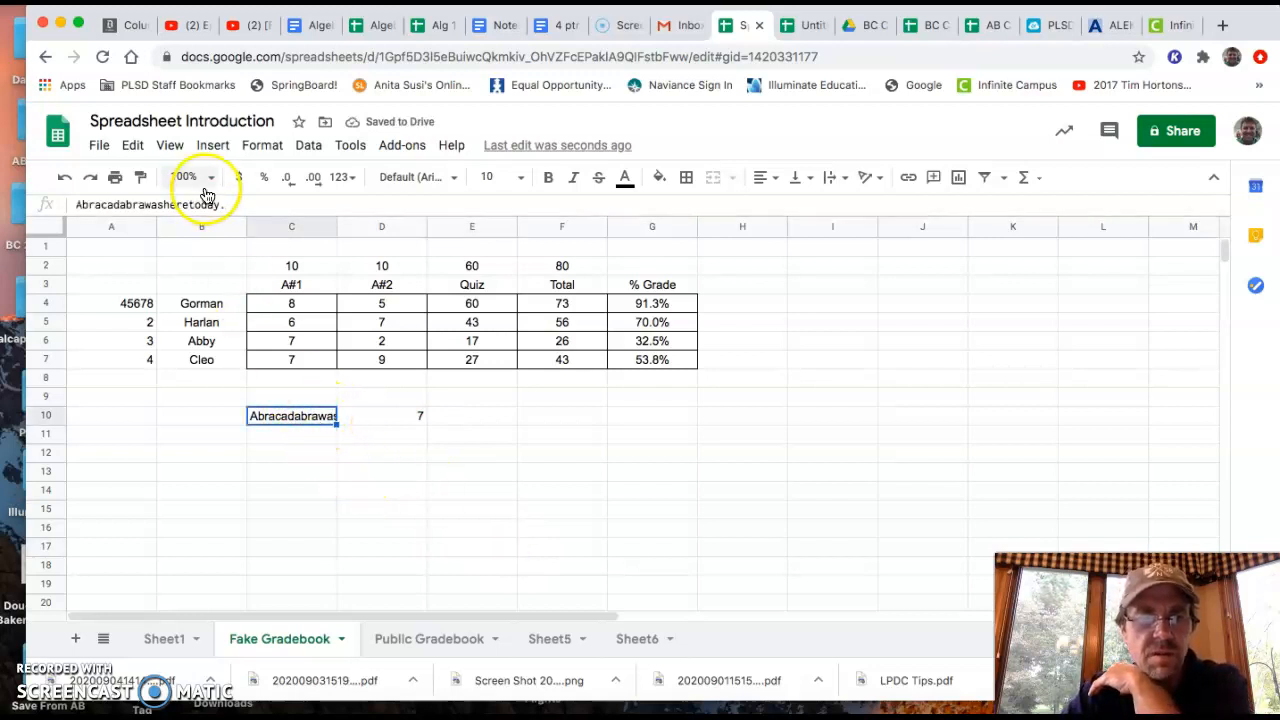
- Resize columns C through F of the Fake Gradebook sheet to the same narrower width
{"action": "left_click", "coordinate": [355, 512]}
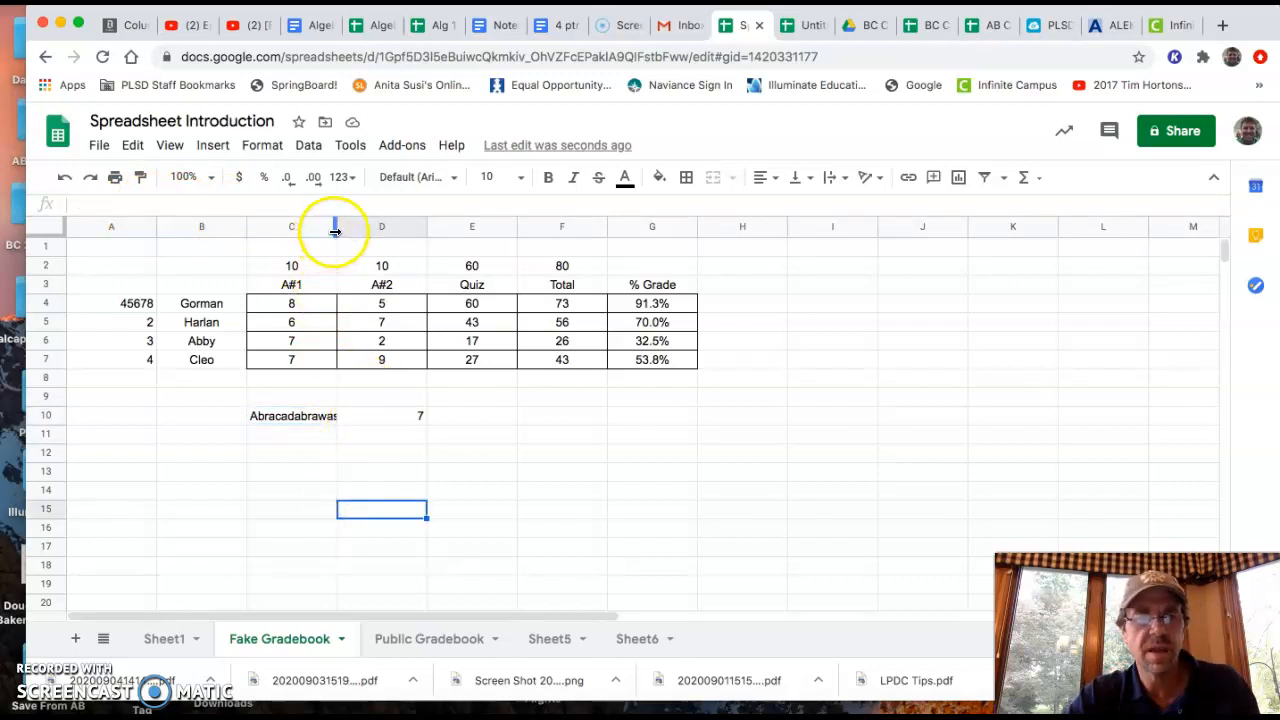
{"action": "left_click_drag", "start_coordinate": [337, 230], "coordinate": [427, 231]}
{"action": "left_click", "coordinate": [451, 437]}
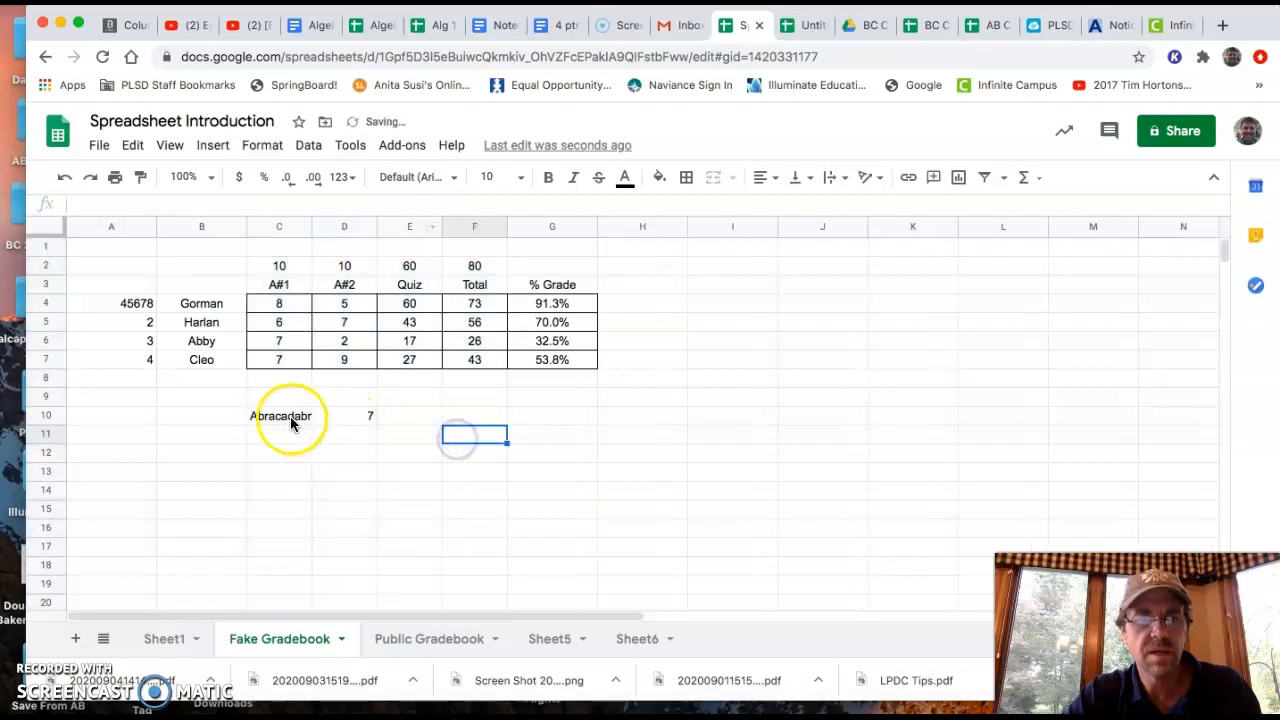
- Set the text wrapping of cell C10 to Wrap
{"action": "left_click", "coordinate": [286, 418]}
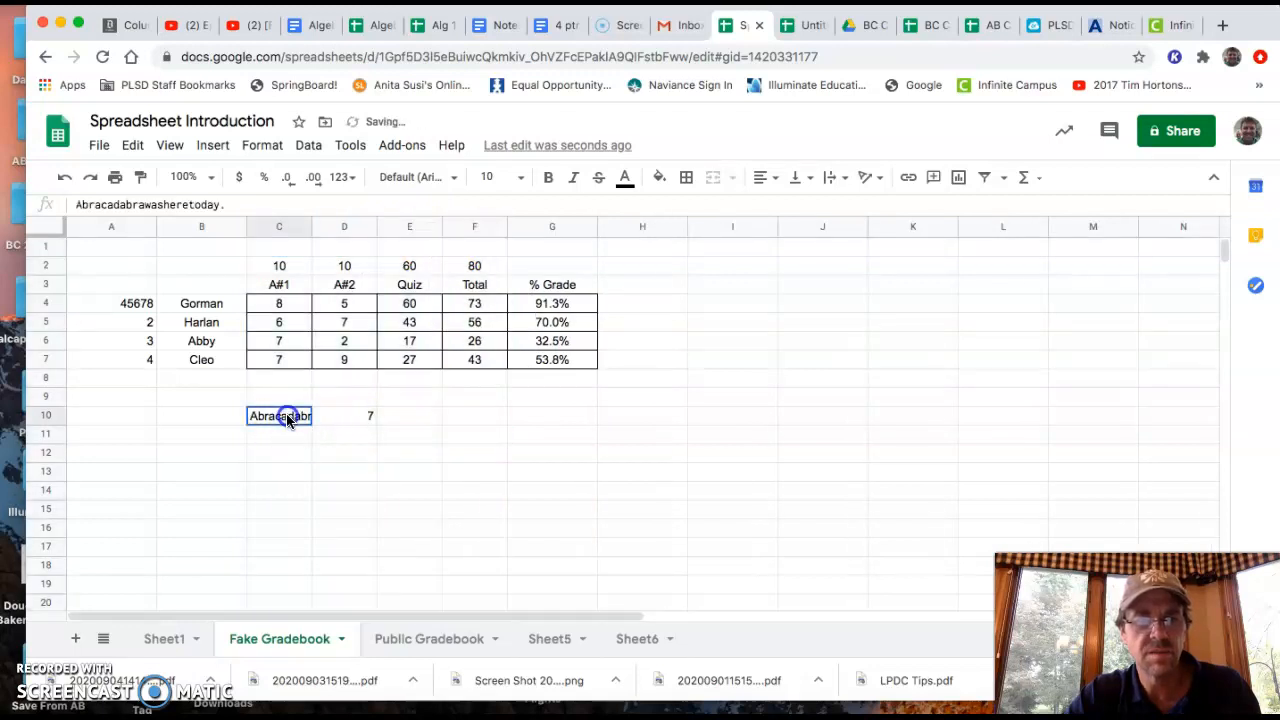
{"action": "left_click", "coordinate": [256, 148]}
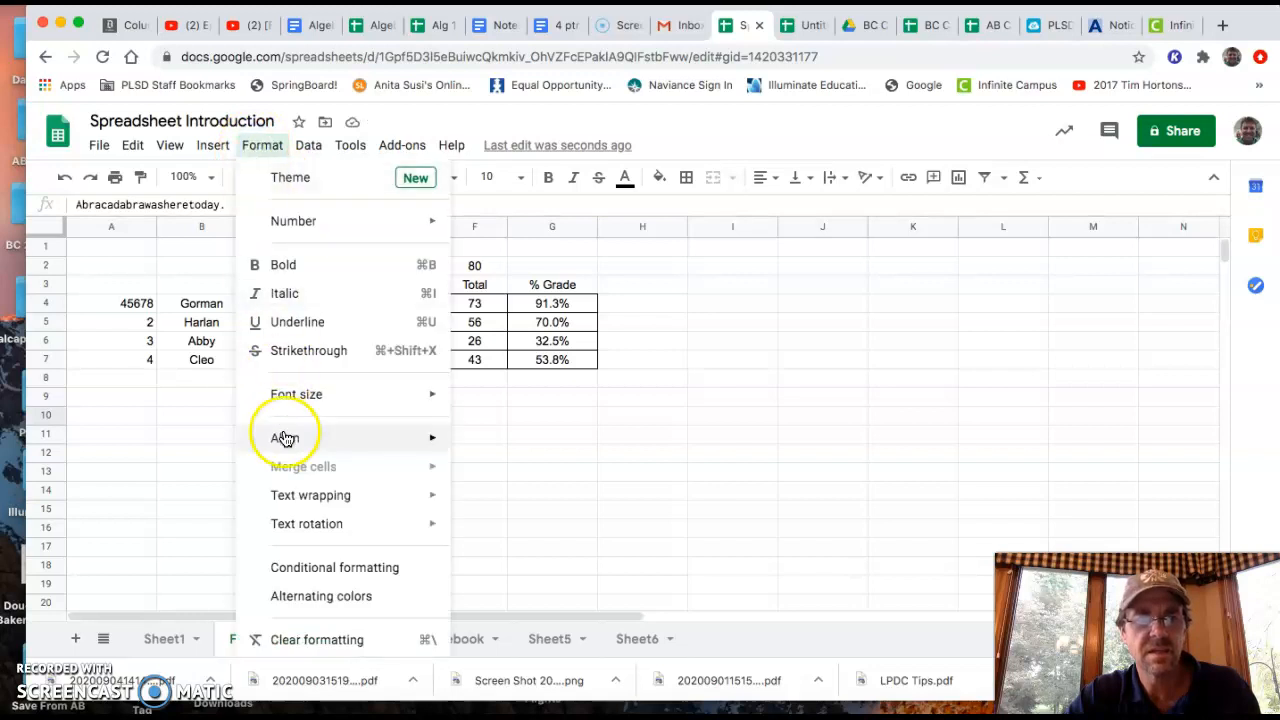
{"action": "mouse_move", "coordinate": [307, 500]}
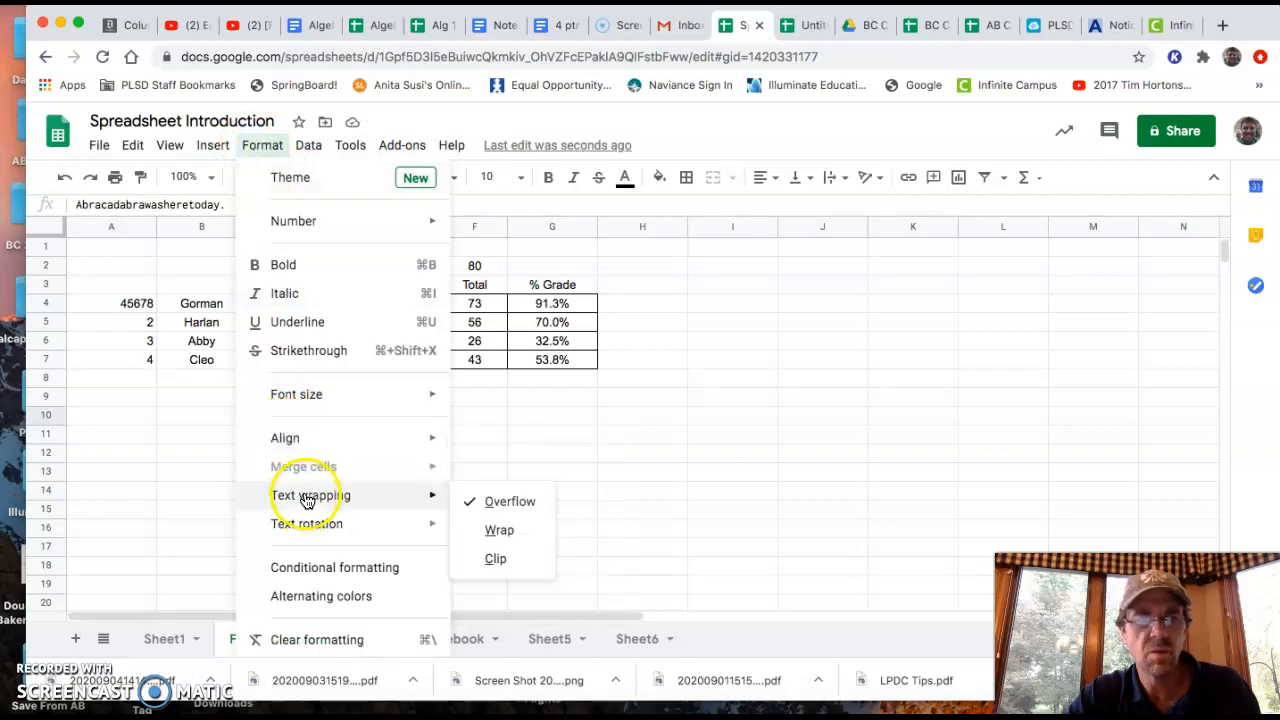
{"action": "left_click", "coordinate": [498, 530]}
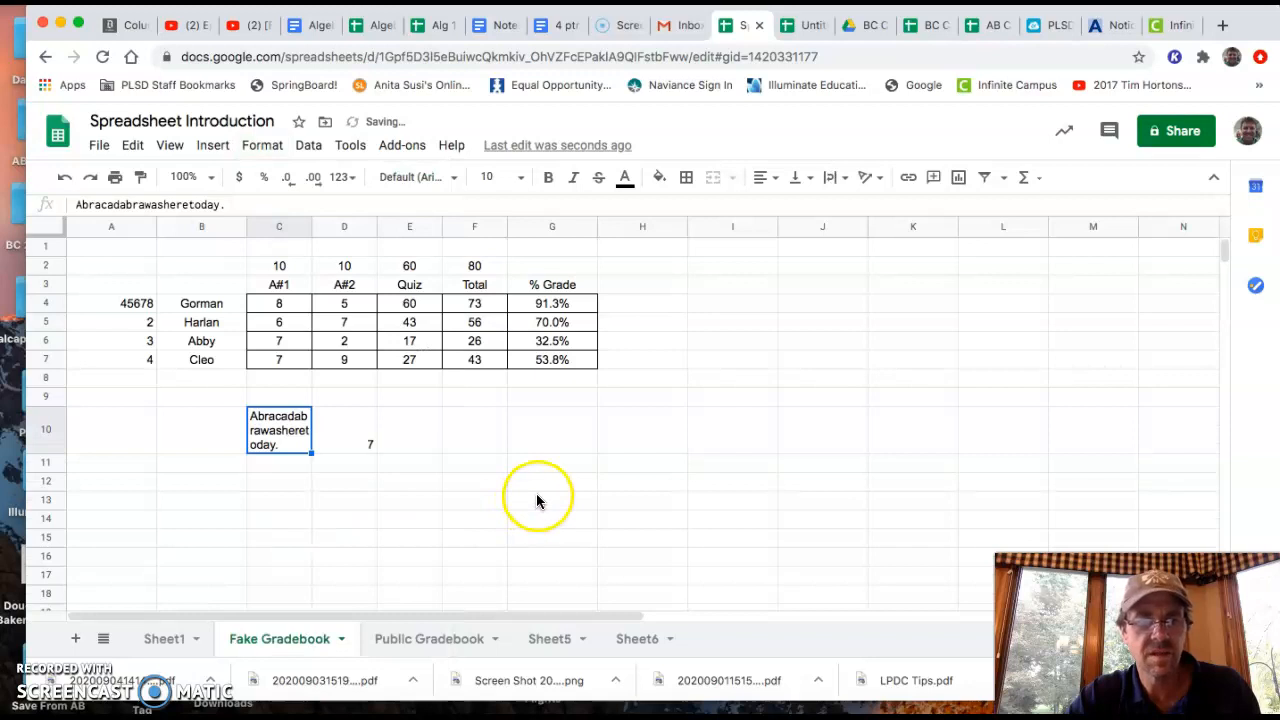
- Replace the text in cell C10 with "Abra" and enter "Cadabra" in C11 and "Washere" in C12
{"action": "left_click", "coordinate": [282, 428]}
{"action": "type", "text": "Abrac"}
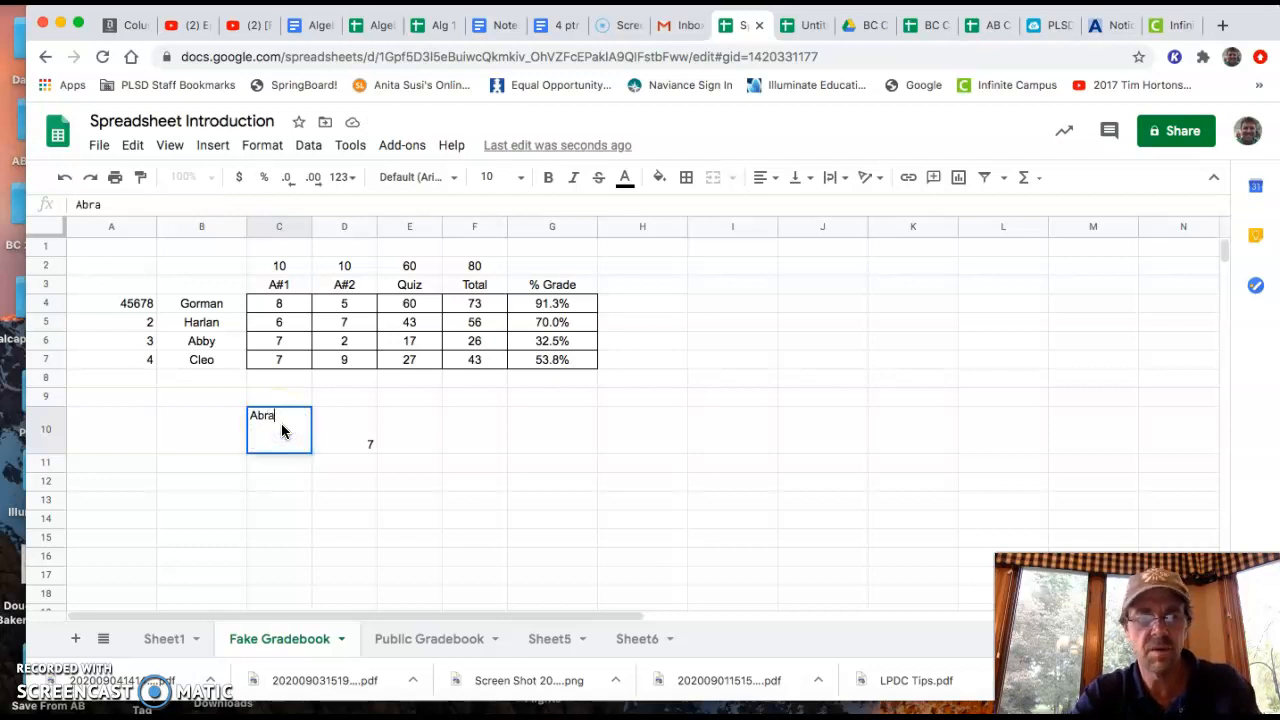
{"action": "key", "text": "BackSpace"}
{"action": "key", "text": "Return"}
{"action": "type", "text": "Cadabra"}
{"action": "key", "text": "Return"}
{"action": "type", "text": "W"}
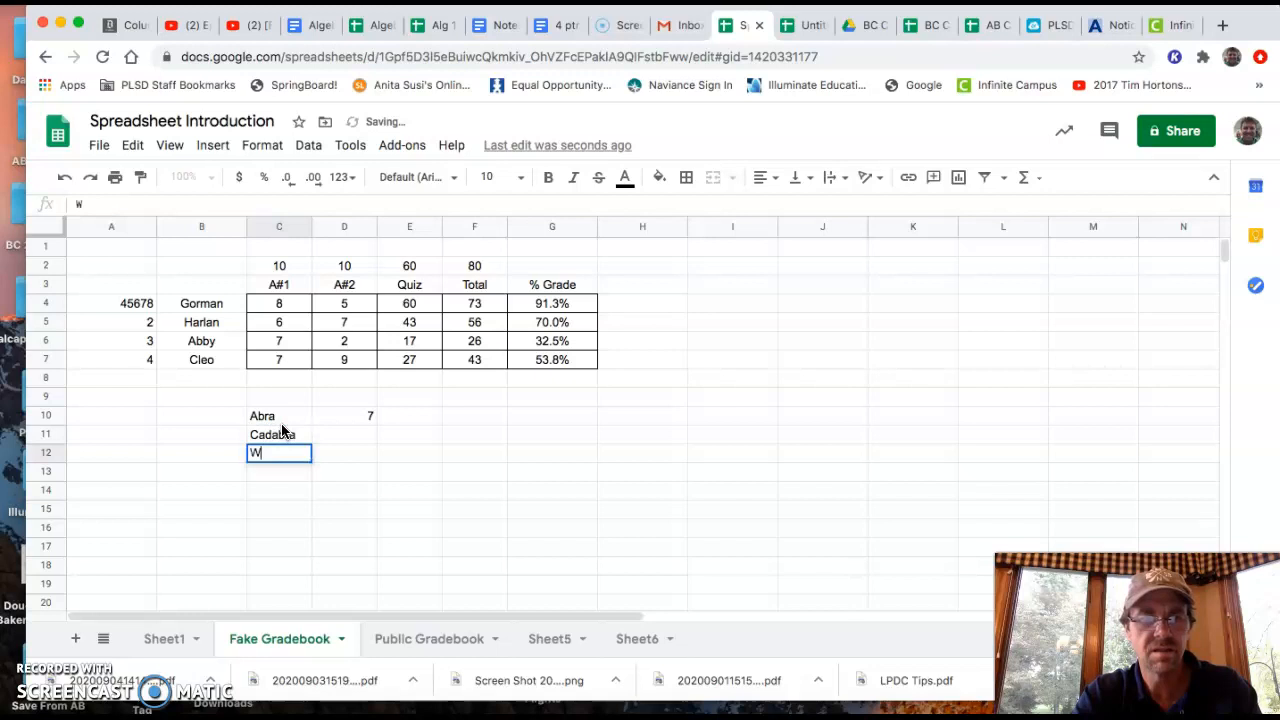
{"action": "type", "text": "ashere"}
{"action": "key", "text": "Return"}
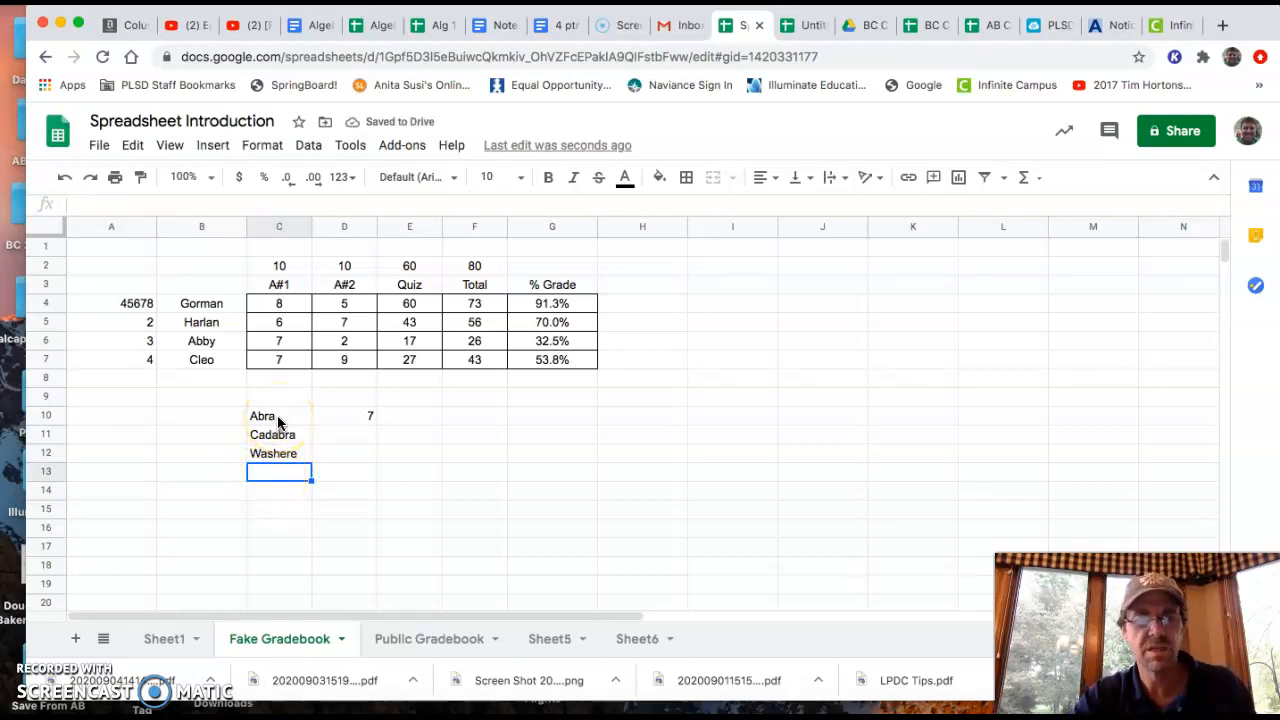
- Apply an outer border around cells C10 through C12 of the Fake Gradebook sheet
{"action": "left_click", "coordinate": [279, 418]}
{"action": "left_click", "coordinate": [279, 456], "text": "shift"}
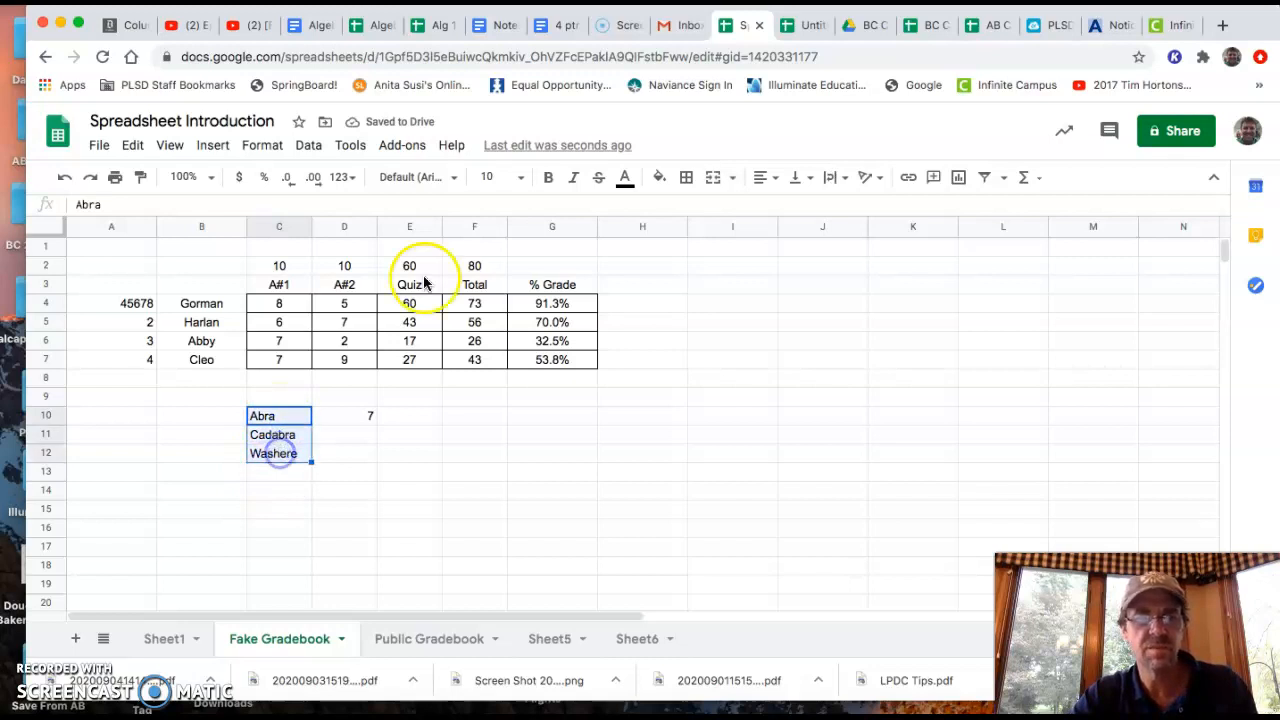
{"action": "left_click", "coordinate": [686, 177]}
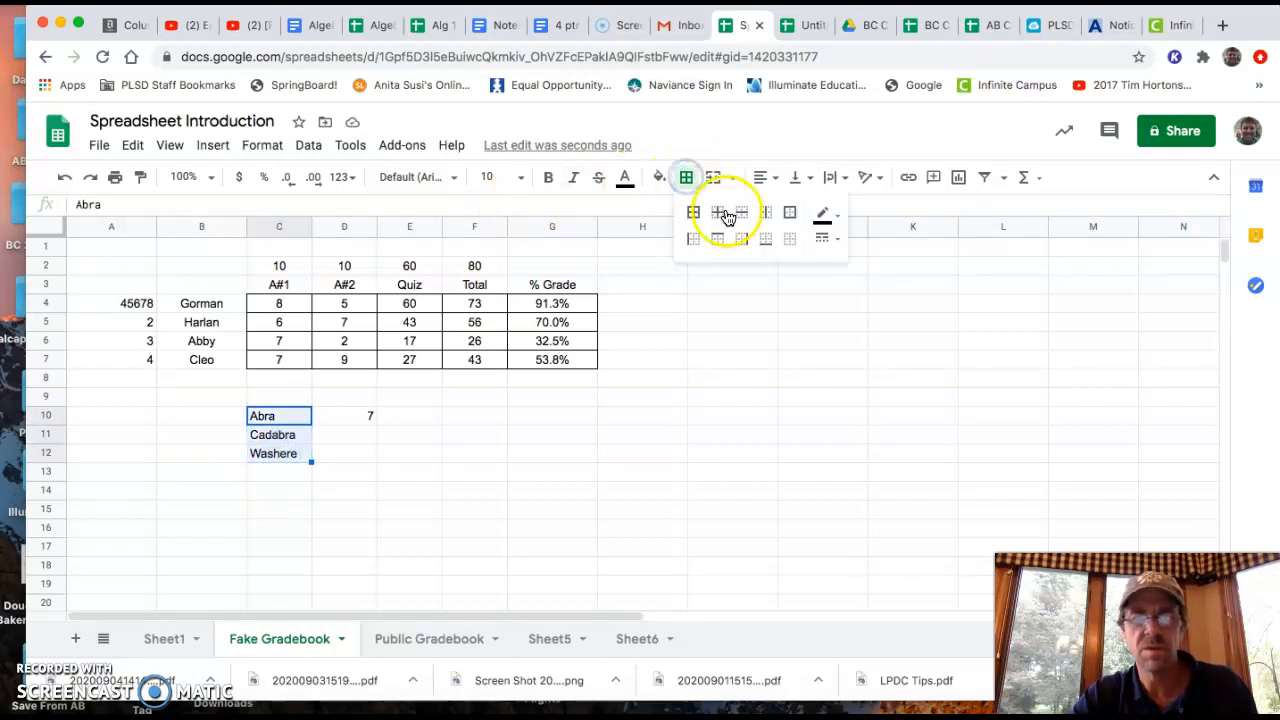
{"action": "left_click", "coordinate": [790, 212]}
{"action": "left_click", "coordinate": [652, 438]}
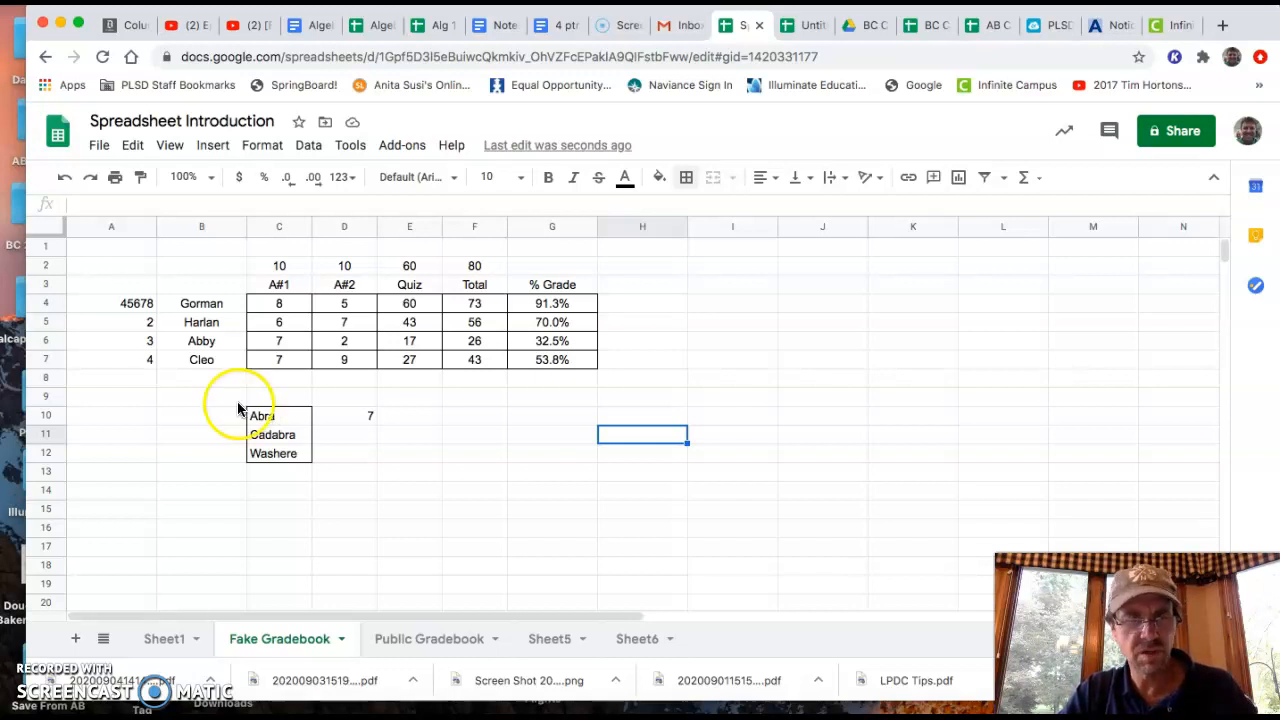
- Clear the contents of cells B10 through C12
{"action": "left_click_drag", "start_coordinate": [240, 413], "coordinate": [305, 455]}
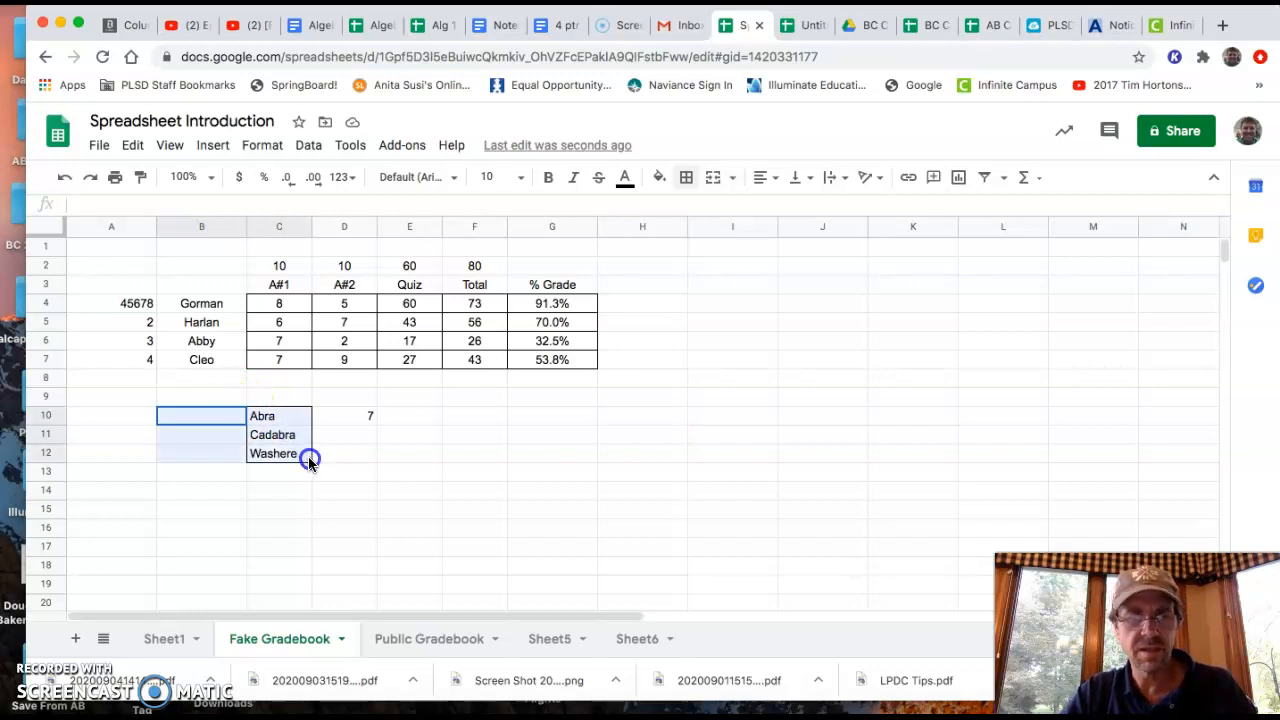
{"action": "key", "text": "Delete"}
{"action": "key", "text": "Return"}
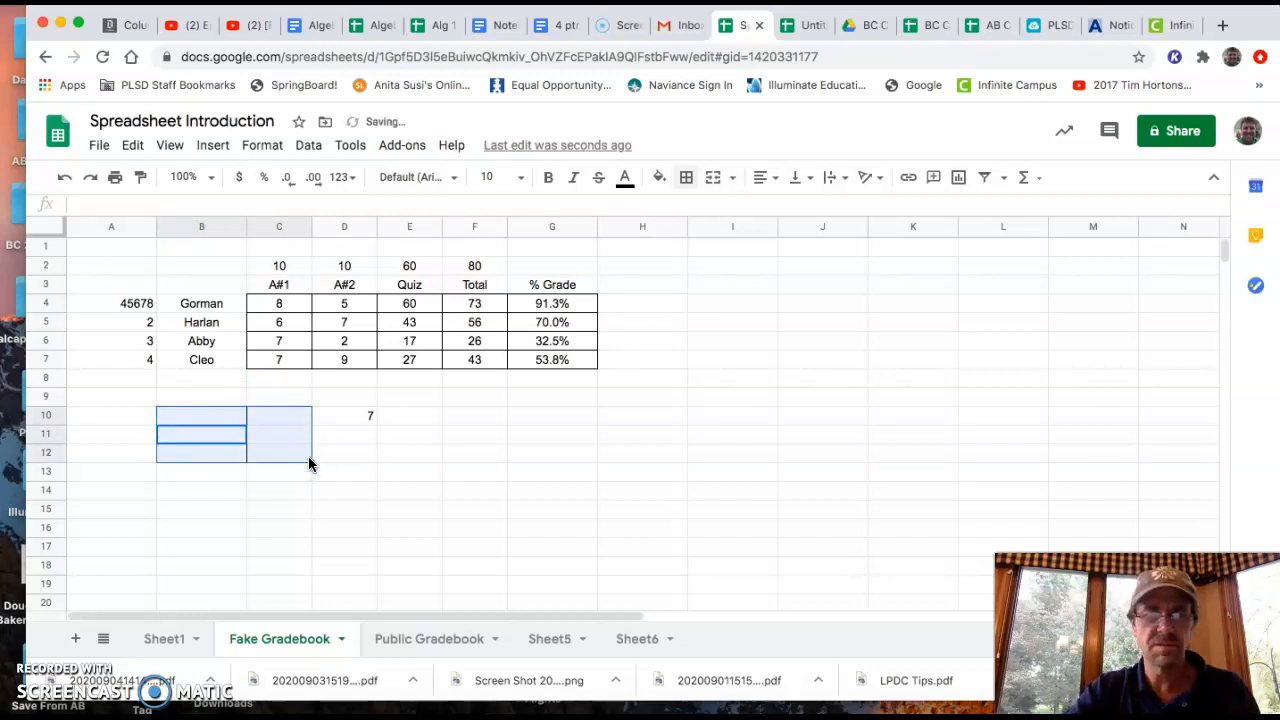
{"action": "left_click", "coordinate": [486, 562]}
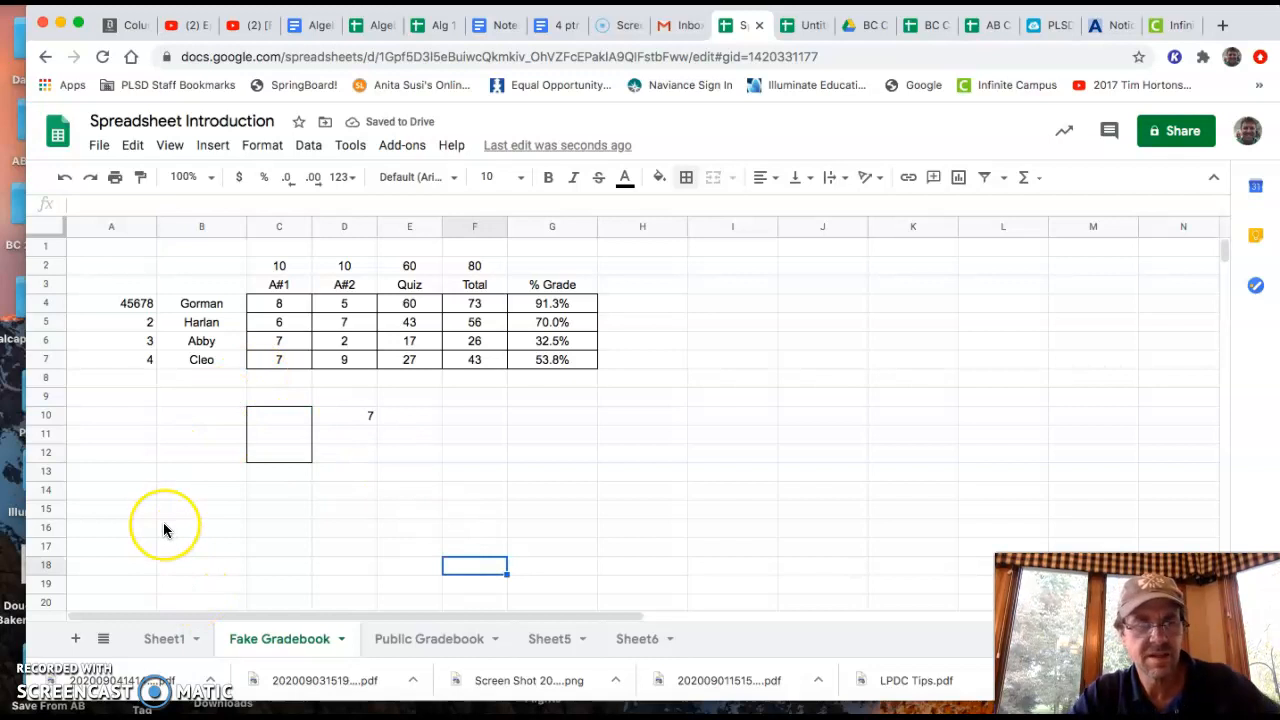